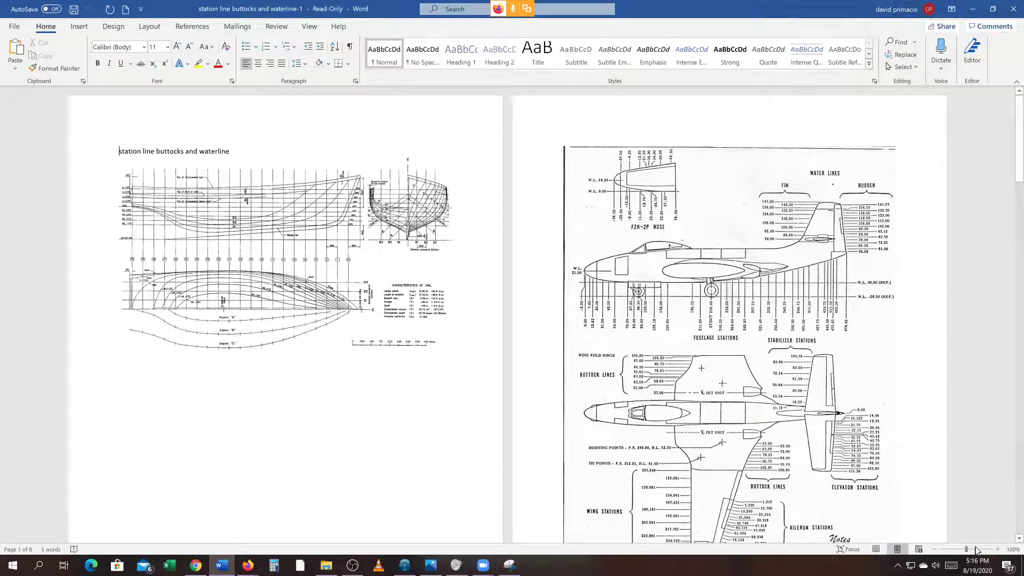
# - Zoom the station line buttocks and waterline drawing from 100% to 140%
pyautogui.click(996, 549)
pyautogui.click(996, 549)
pyautogui.click(996, 550)
pyautogui.click(996, 550)
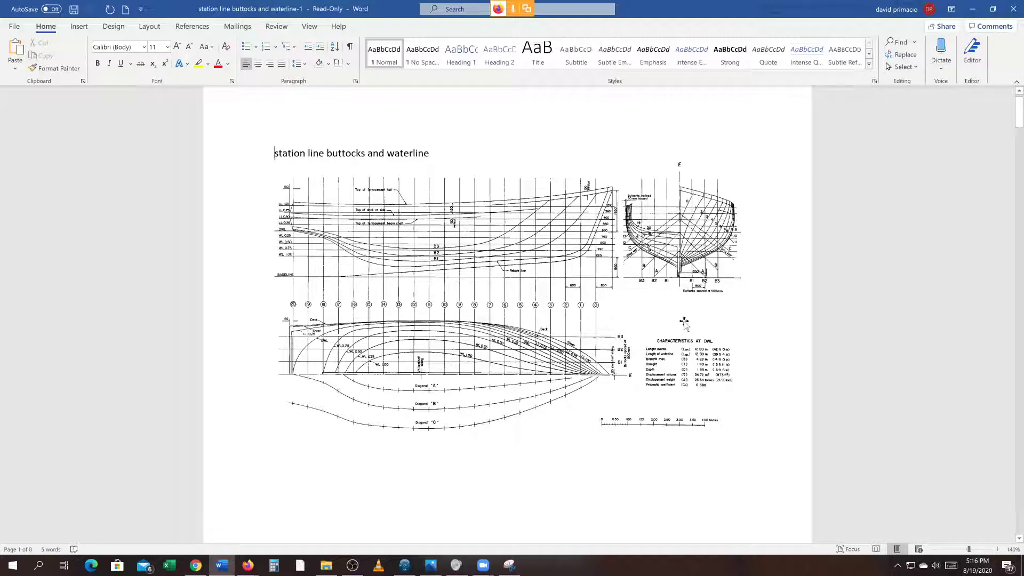
# - Raise the zoom further to 280% for a close look at the hull profile labels
pyautogui.click(997, 550)
pyautogui.click(997, 550)
pyautogui.click(998, 549)
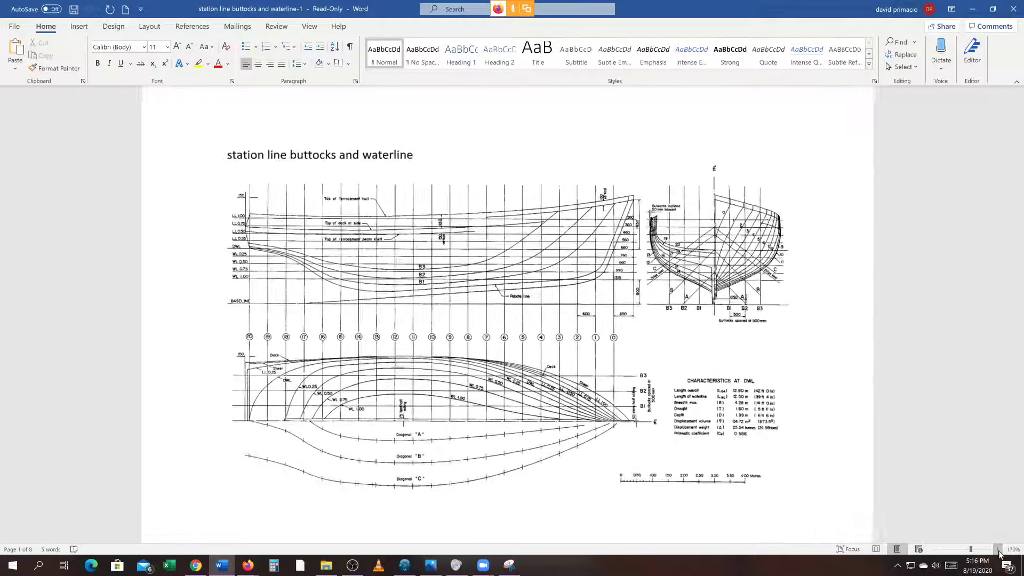
pyautogui.click(997, 550)
pyautogui.click(997, 550)
pyautogui.click(997, 549)
pyautogui.click(998, 550)
pyautogui.click(997, 550)
pyautogui.click(998, 549)
pyautogui.click(997, 549)
pyautogui.click(998, 549)
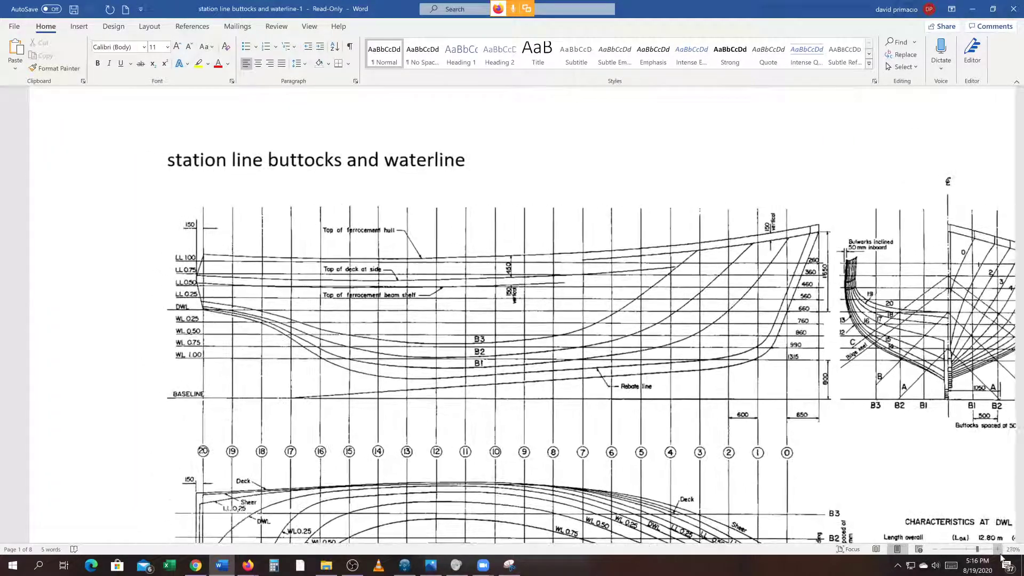
pyautogui.click(1000, 554)
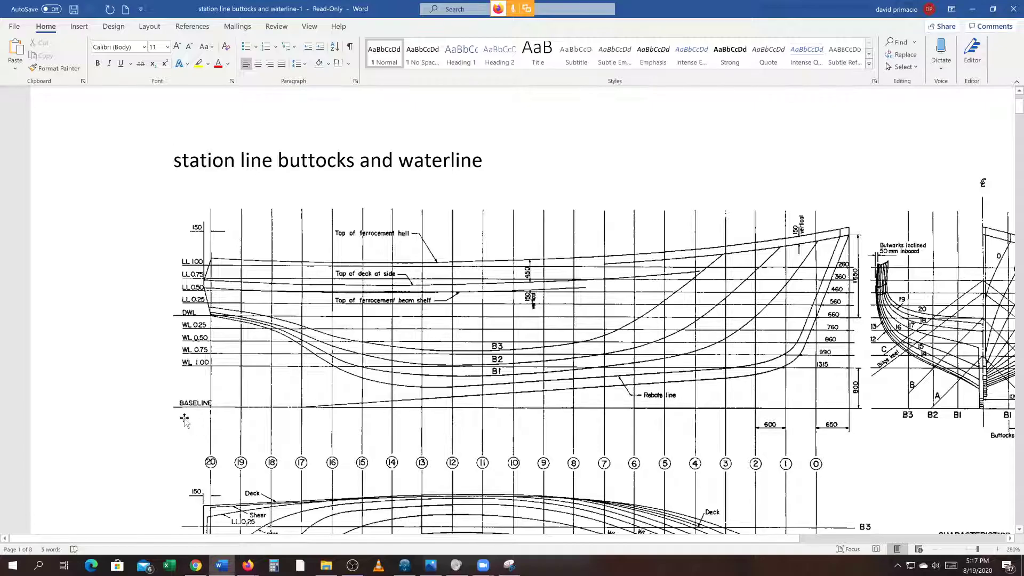
pyautogui.scroll(-3, 184, 420)
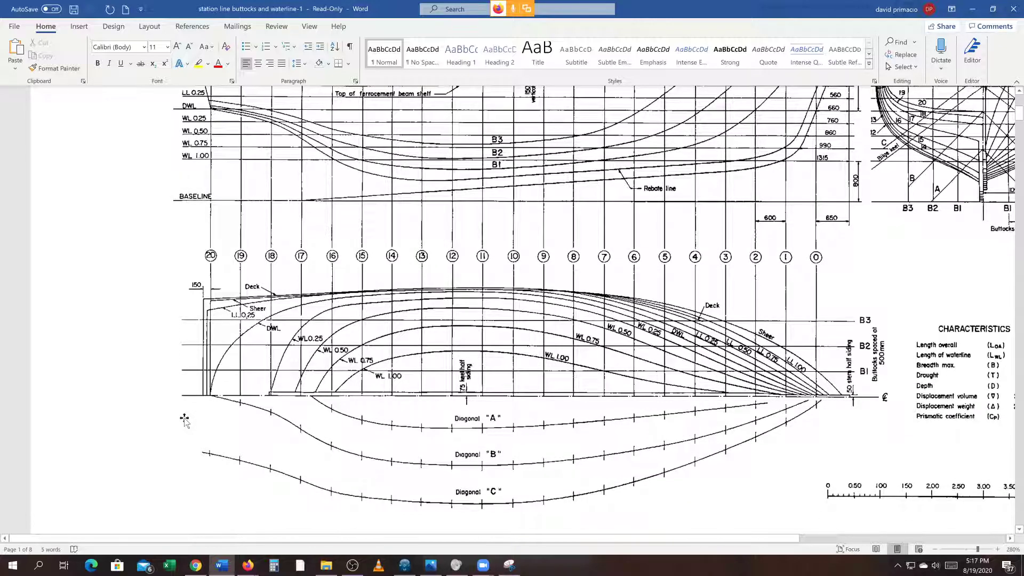
pyautogui.scroll(4, 184, 420)
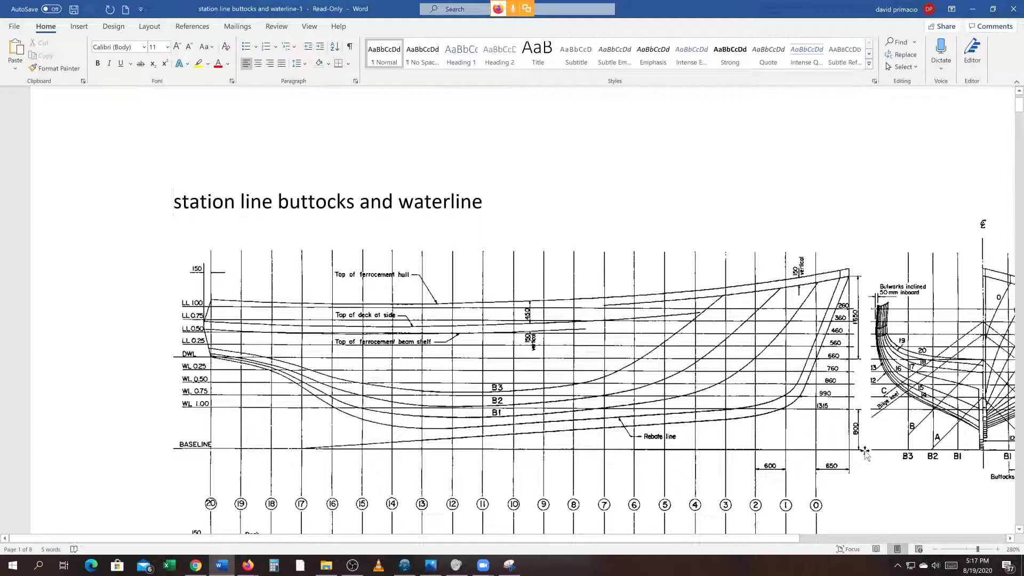
pyautogui.scroll(-1, 865, 452)
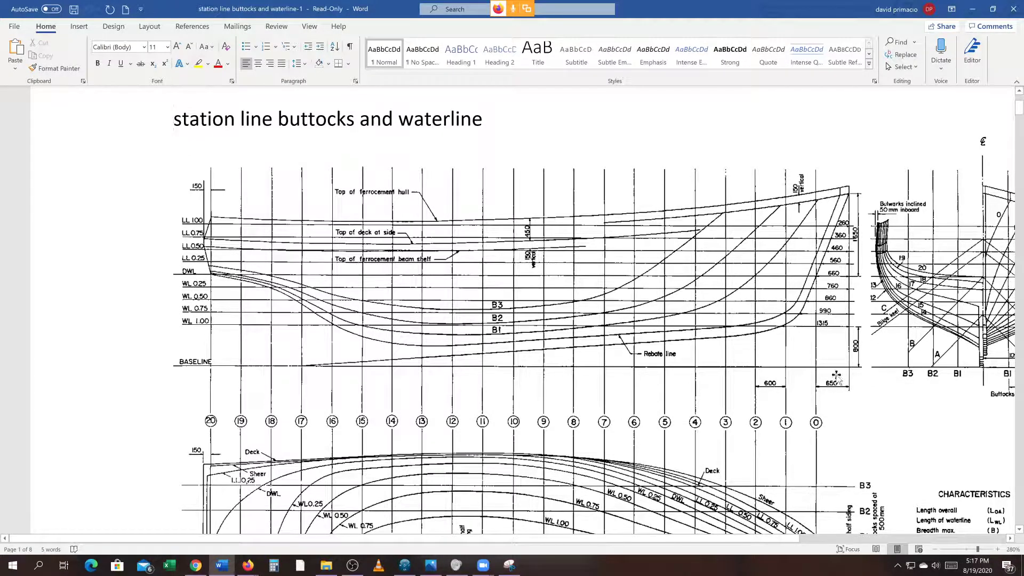
pyautogui.scroll(1, 813, 416)
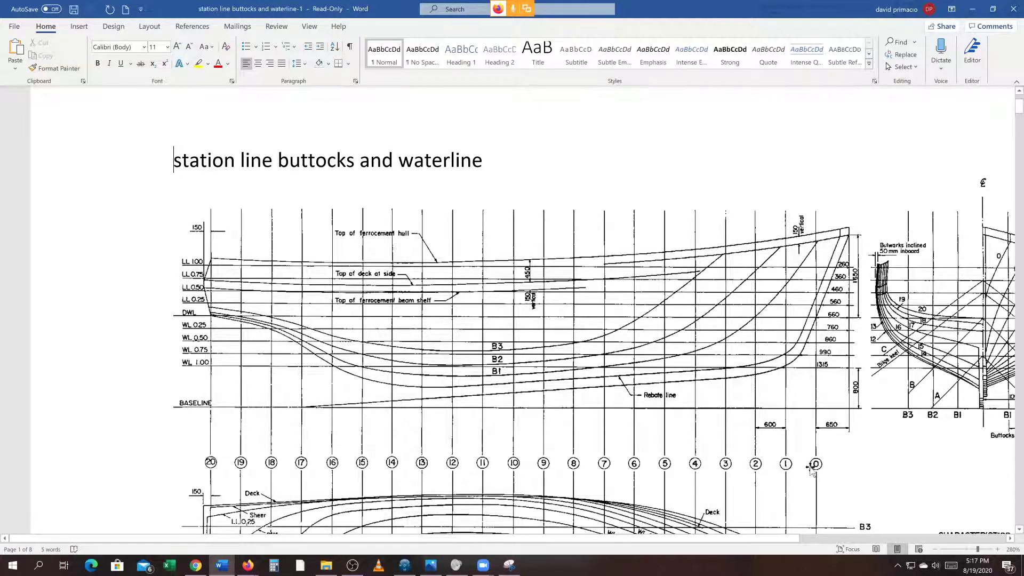
pyautogui.scroll(-3, 811, 468)
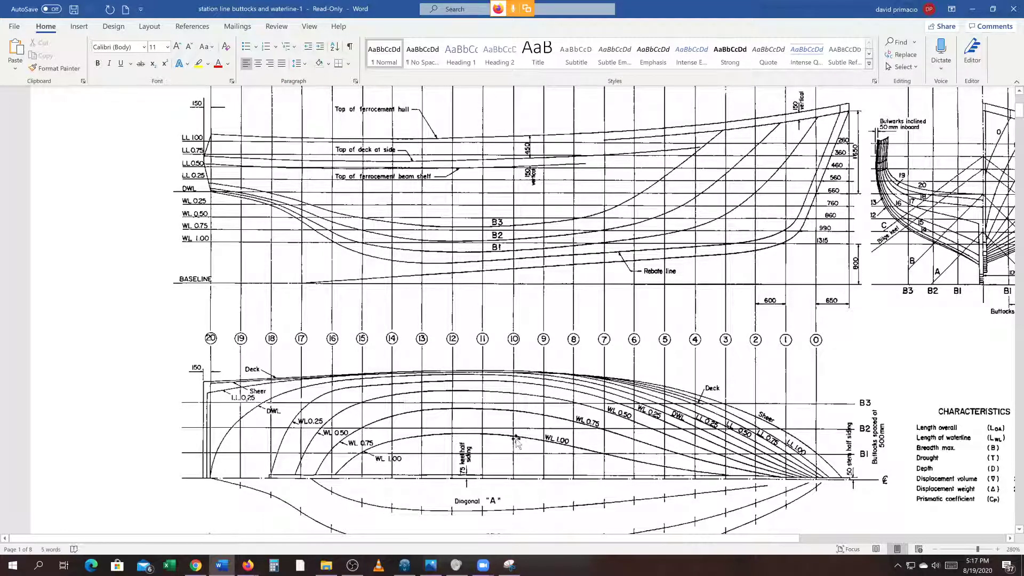
pyautogui.scroll(-3, 516, 440)
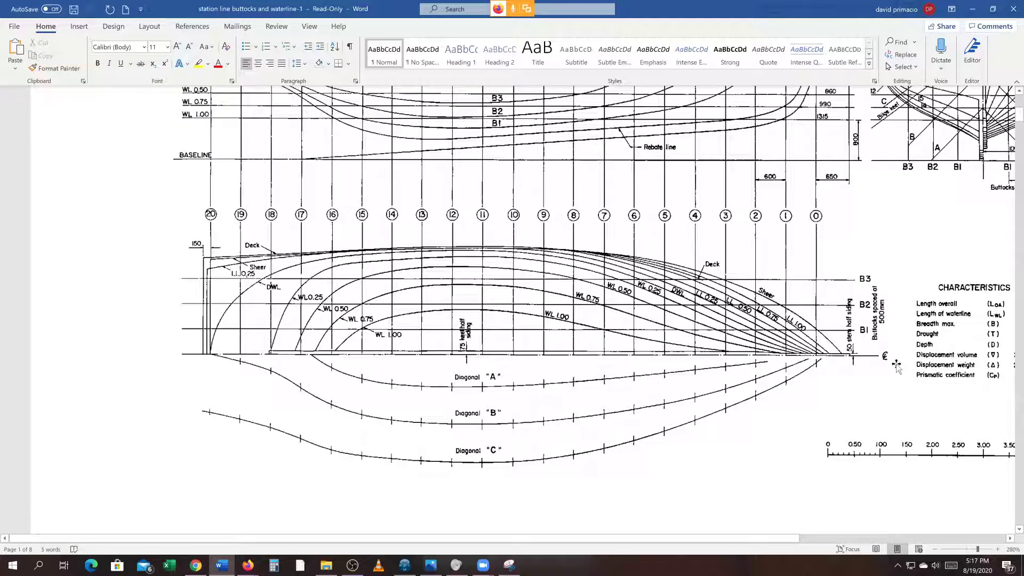
pyautogui.scroll(5, 896, 364)
pyautogui.scroll(-4, 896, 364)
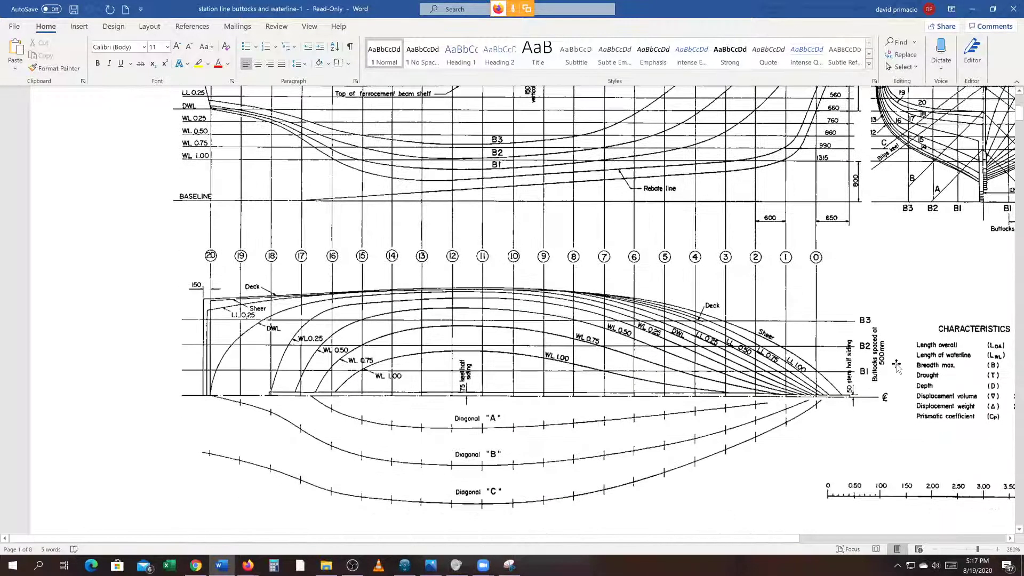
pyautogui.scroll(-2, 896, 365)
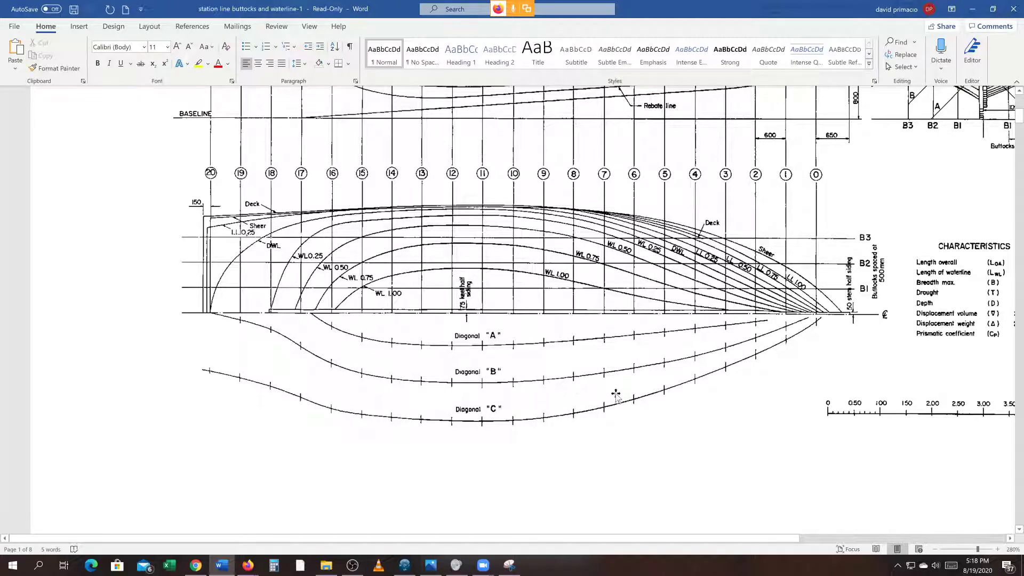
pyautogui.scroll(5, 709, 408)
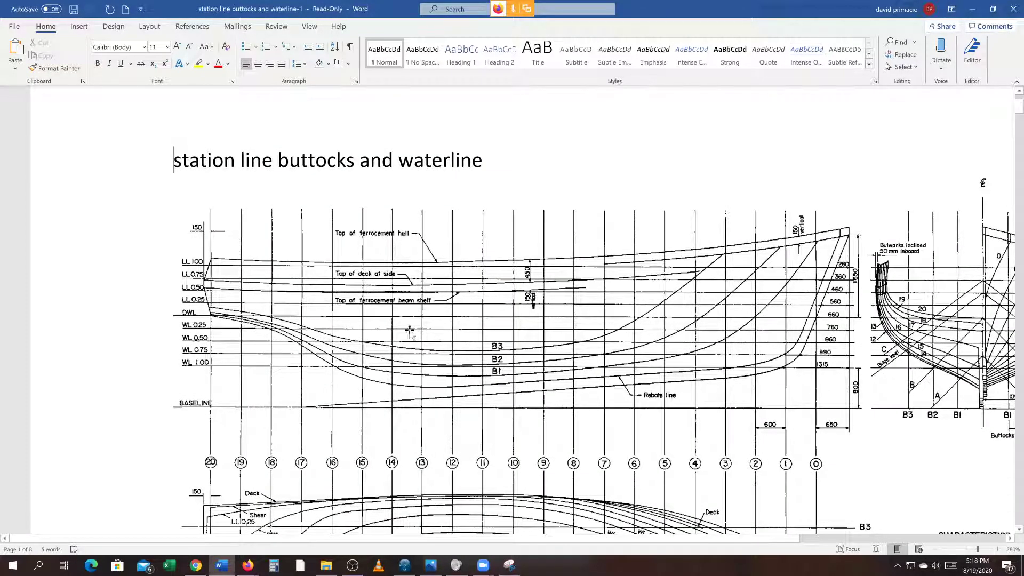
pyautogui.scroll(-5, 320, 389)
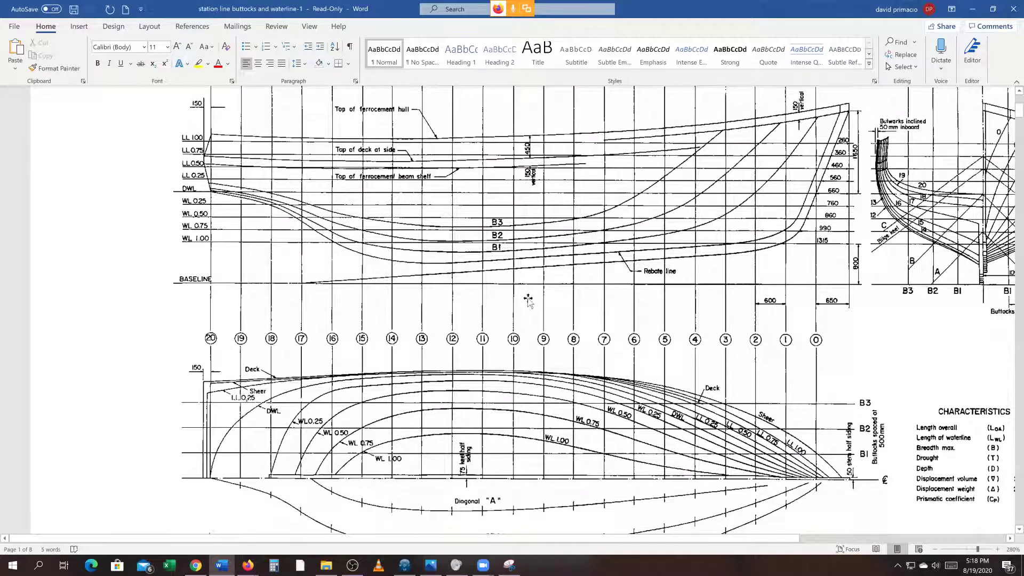
pyautogui.scroll(-5, 791, 345)
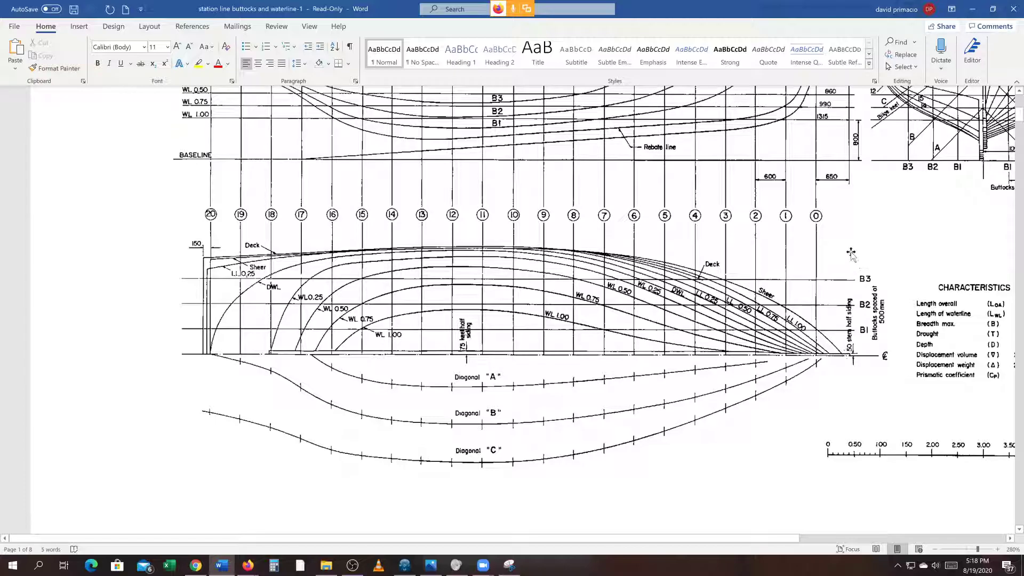
pyautogui.scroll(10, 864, 368)
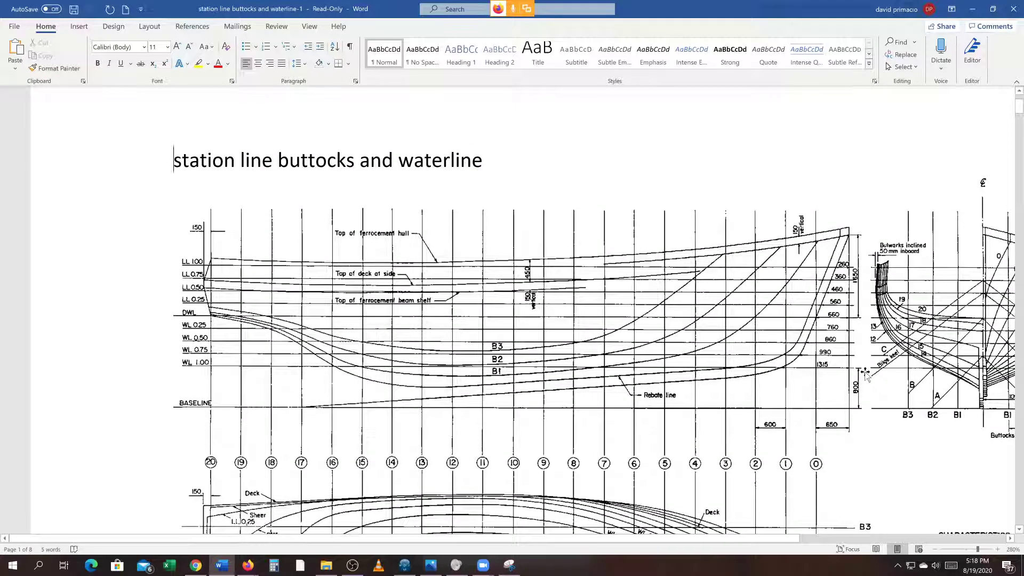
# - Move right to the body plan, review the Characteristics at DWL table, and reach page 1's blank end
pyautogui.click(813, 539)
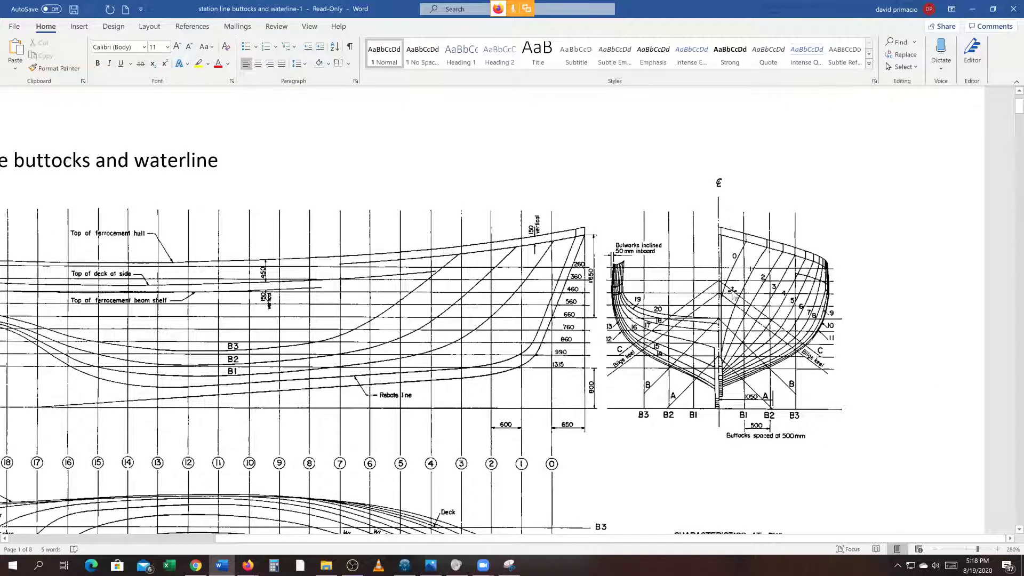
pyautogui.scroll(-3, 586, 352)
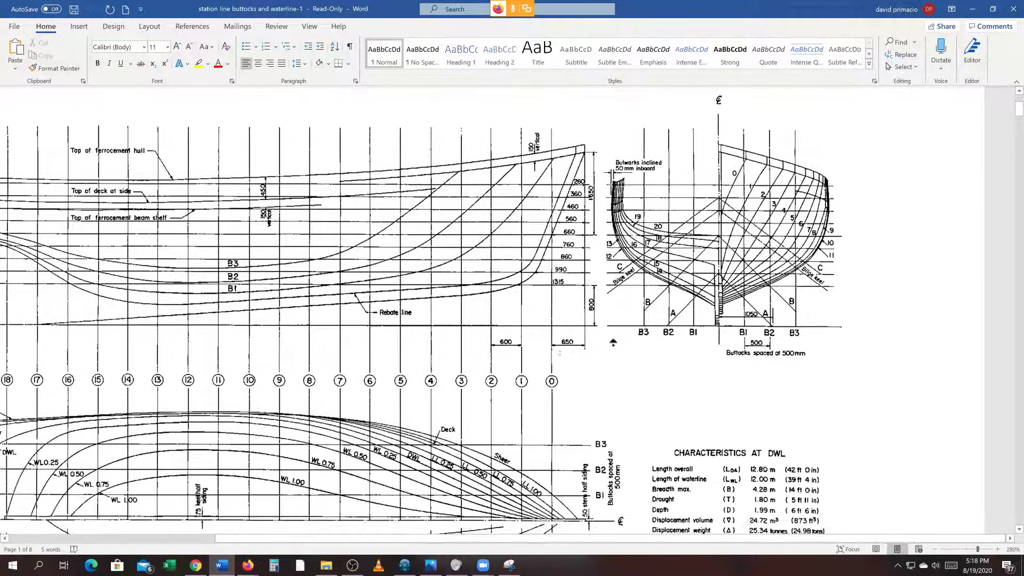
pyautogui.scroll(-4, 614, 346)
pyautogui.scroll(7, 619, 336)
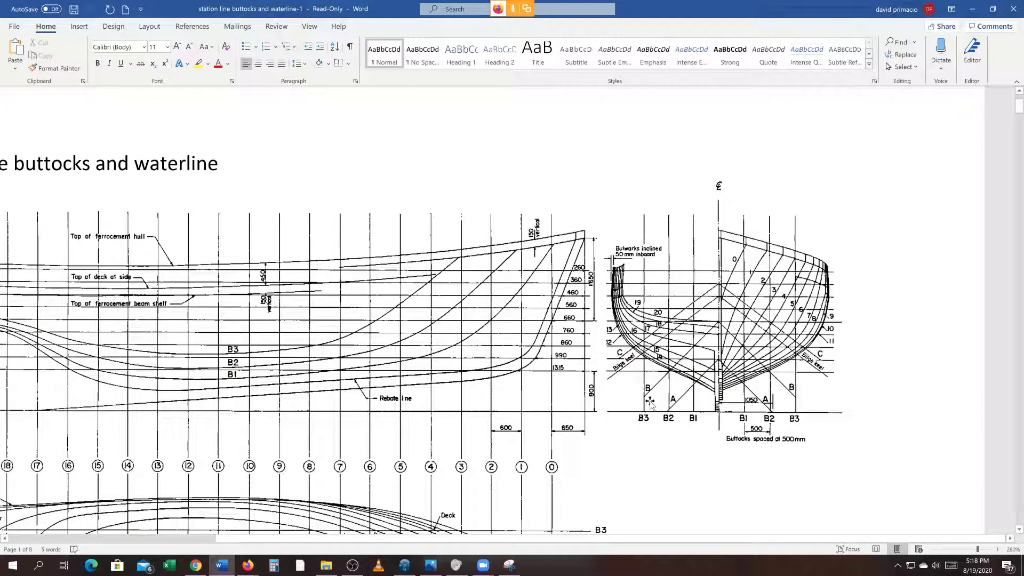
pyautogui.scroll(-6, 646, 425)
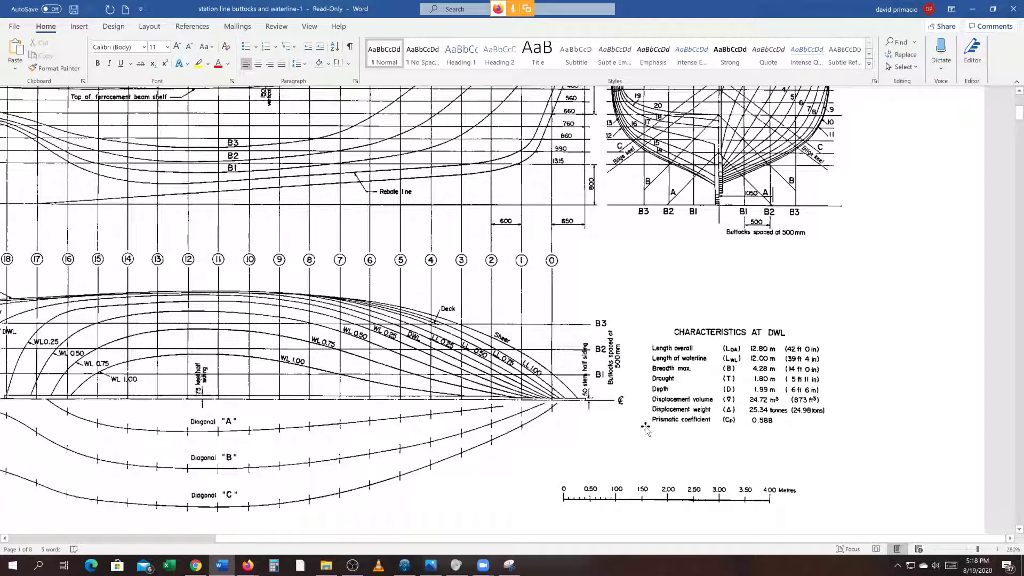
pyautogui.scroll(1, 646, 427)
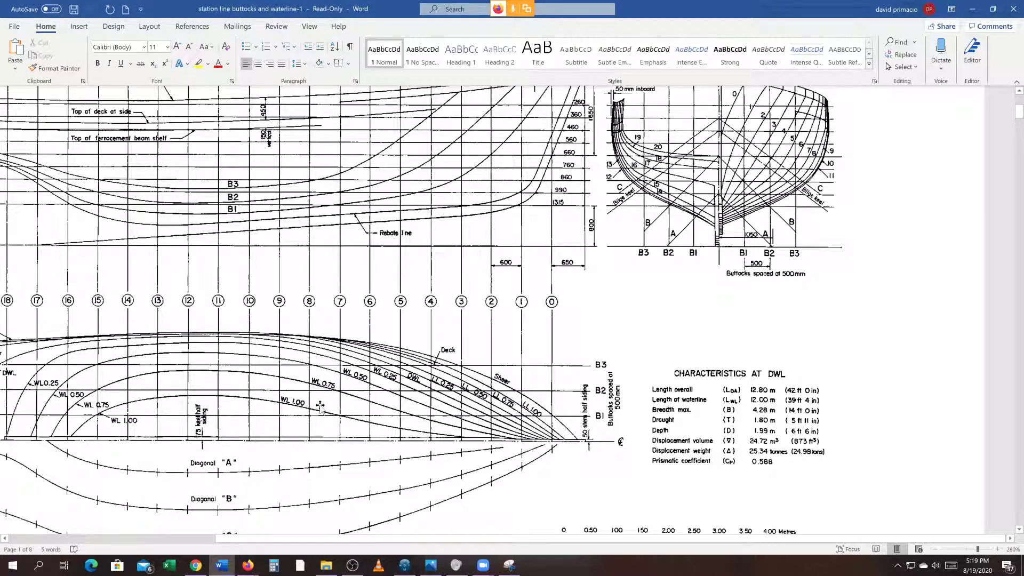
pyautogui.scroll(1, 400, 437)
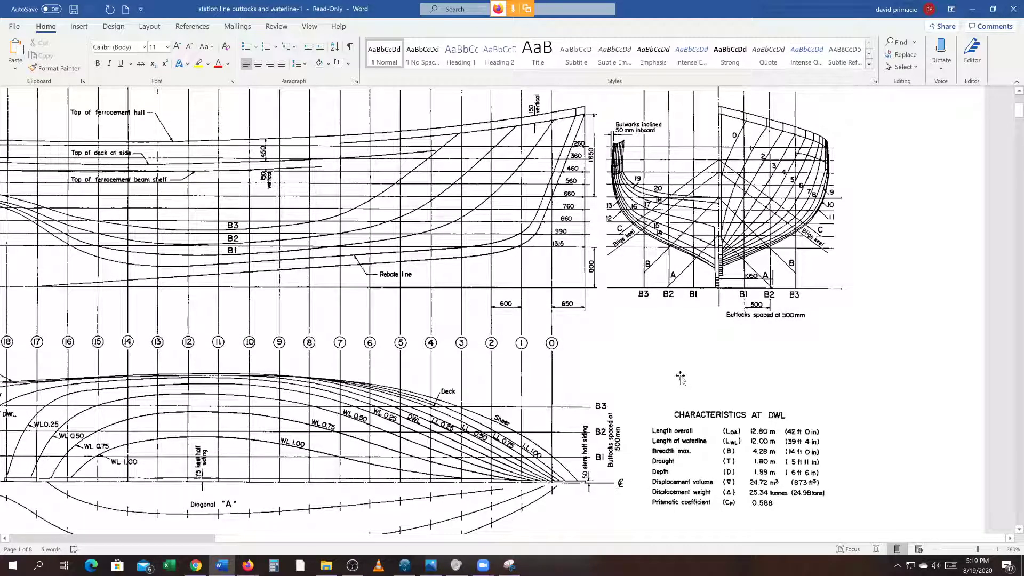
pyautogui.scroll(-10, 683, 377)
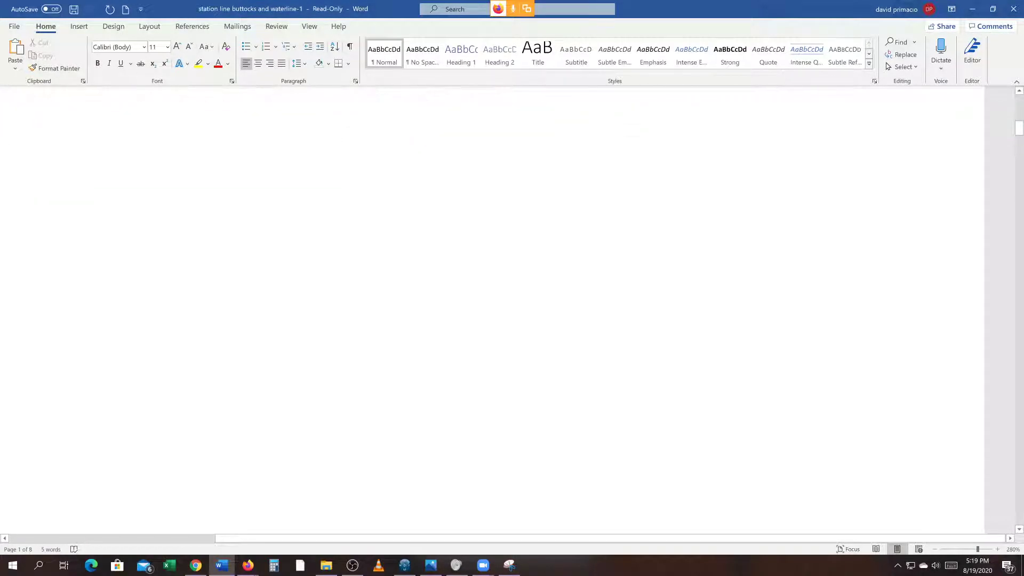
# - Bring page 2's F2H-2P aircraft side view into view, starting from its left edge
pyautogui.scroll(-8, 686, 384)
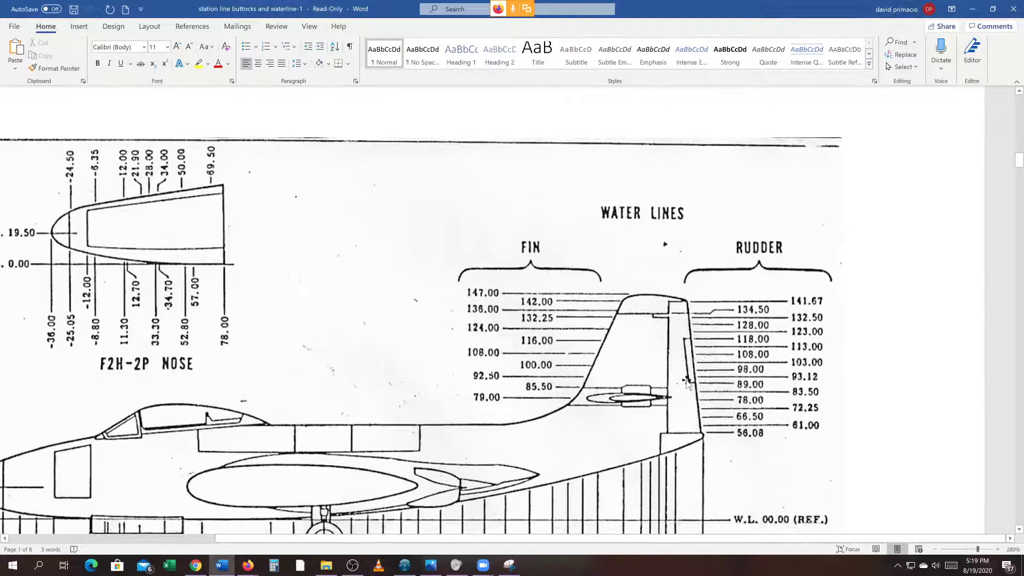
pyautogui.scroll(-3, 655, 463)
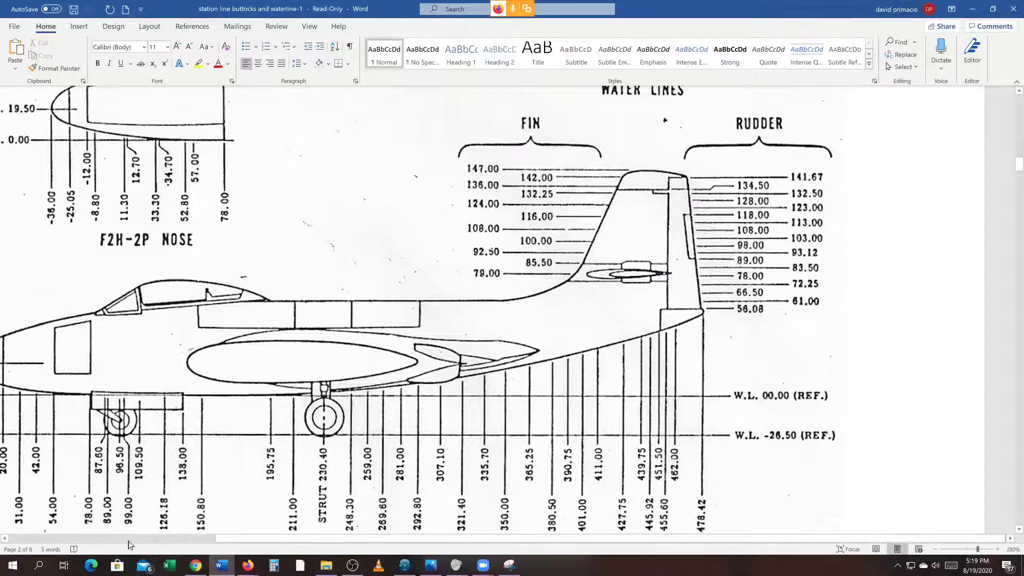
pyautogui.click(109, 539)
pyautogui.scroll(1, 594, 309)
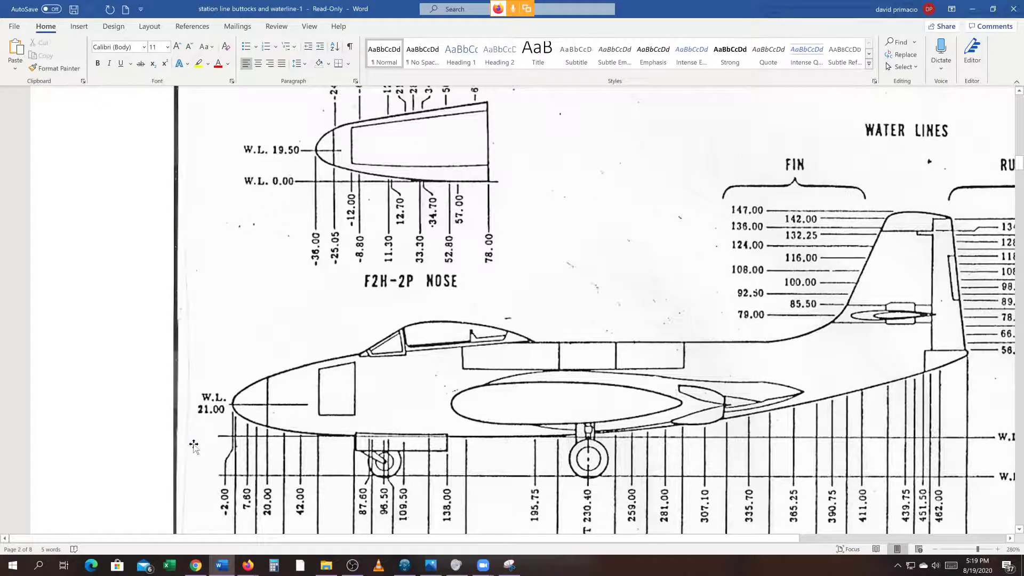
pyautogui.scroll(1, 196, 447)
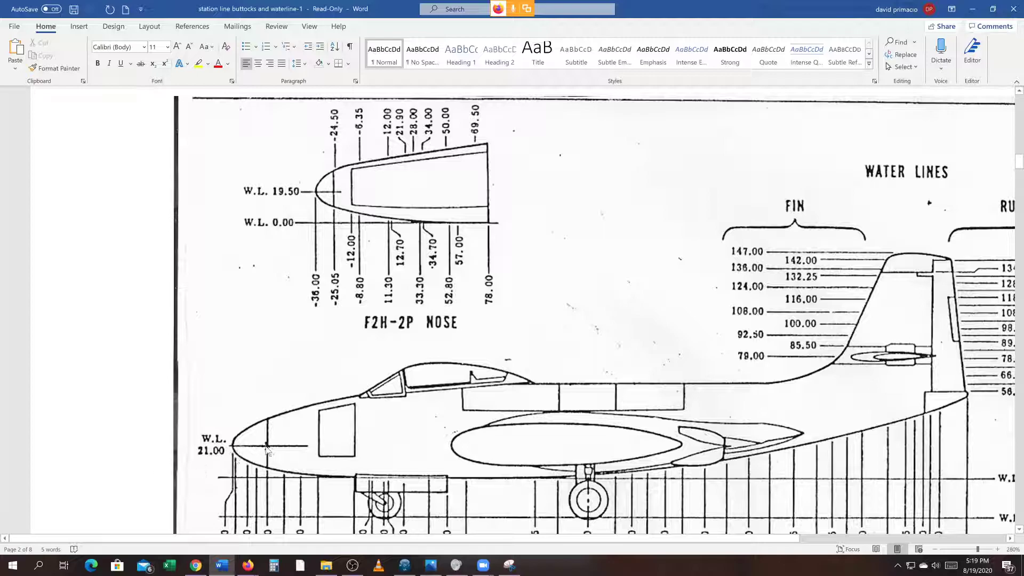
pyautogui.scroll(-3, 266, 448)
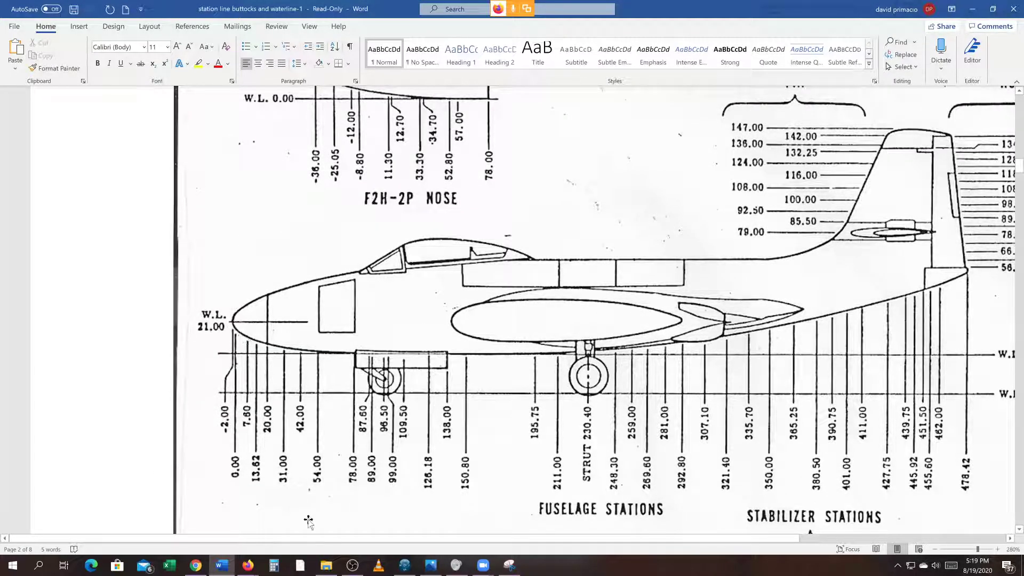
pyautogui.moveTo(306, 540); pyautogui.dragTo(380, 549)
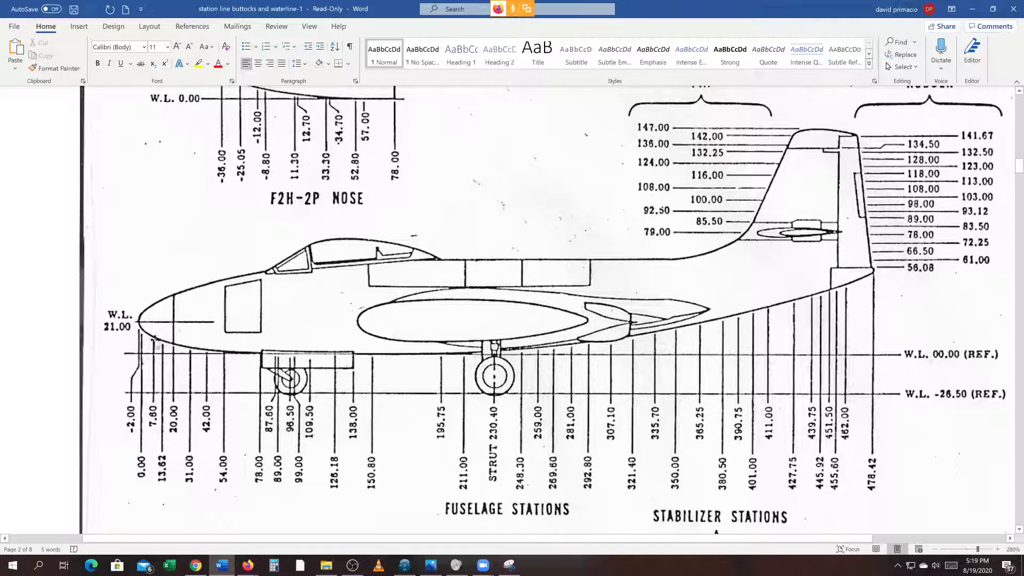
# - Review page 2's F2H-2P water line and buttock line drawings
pyautogui.scroll(3, 540, 329)
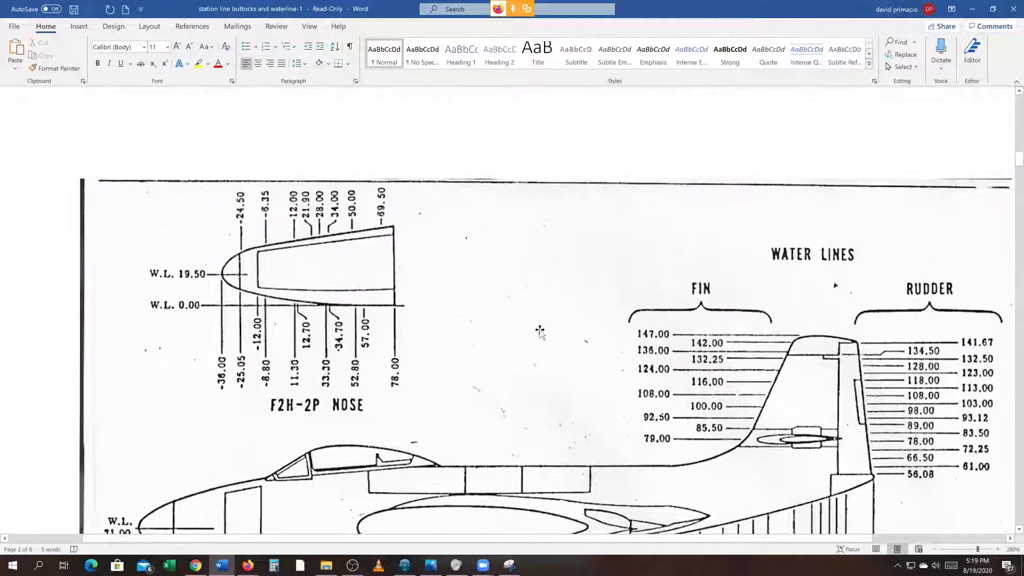
pyautogui.scroll(-9, 540, 329)
pyautogui.scroll(-5, 540, 330)
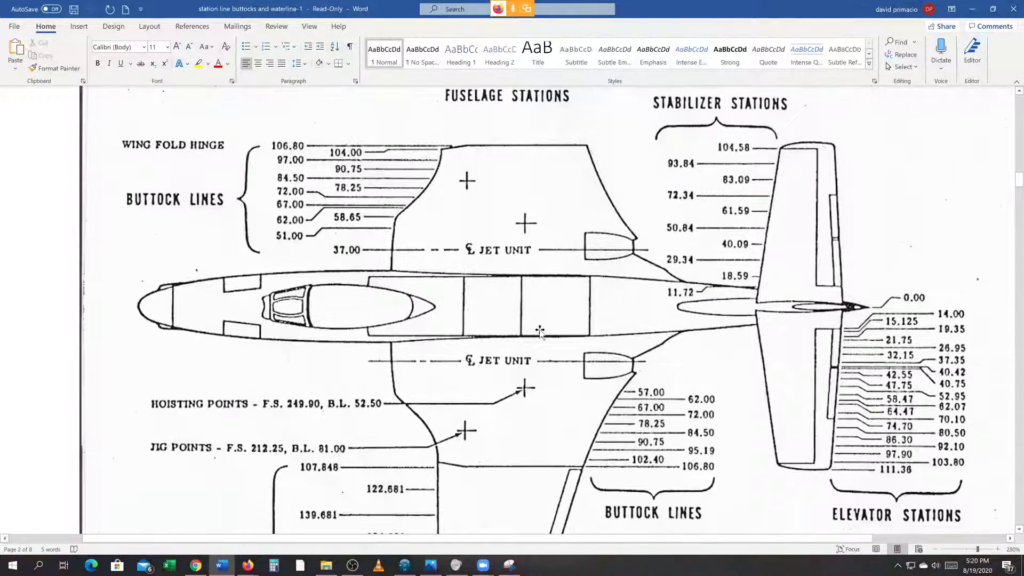
pyautogui.scroll(-1, 540, 330)
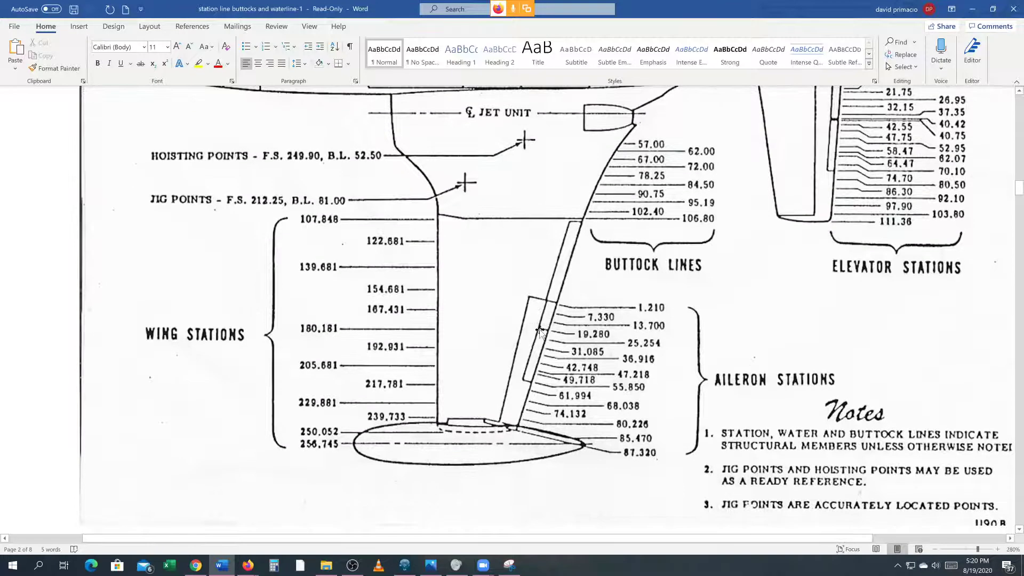
pyautogui.scroll(1, 540, 331)
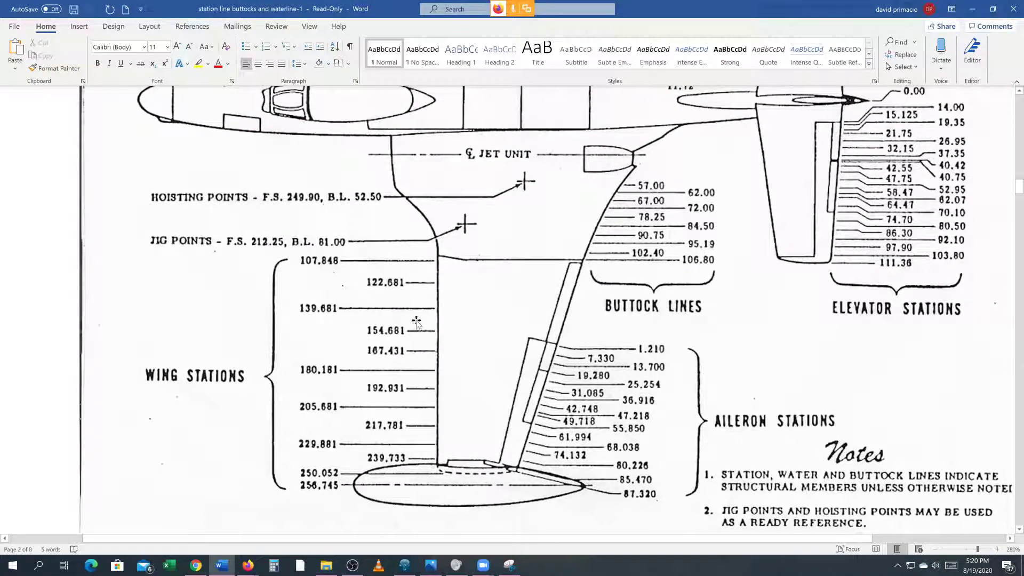
pyautogui.scroll(4, 456, 497)
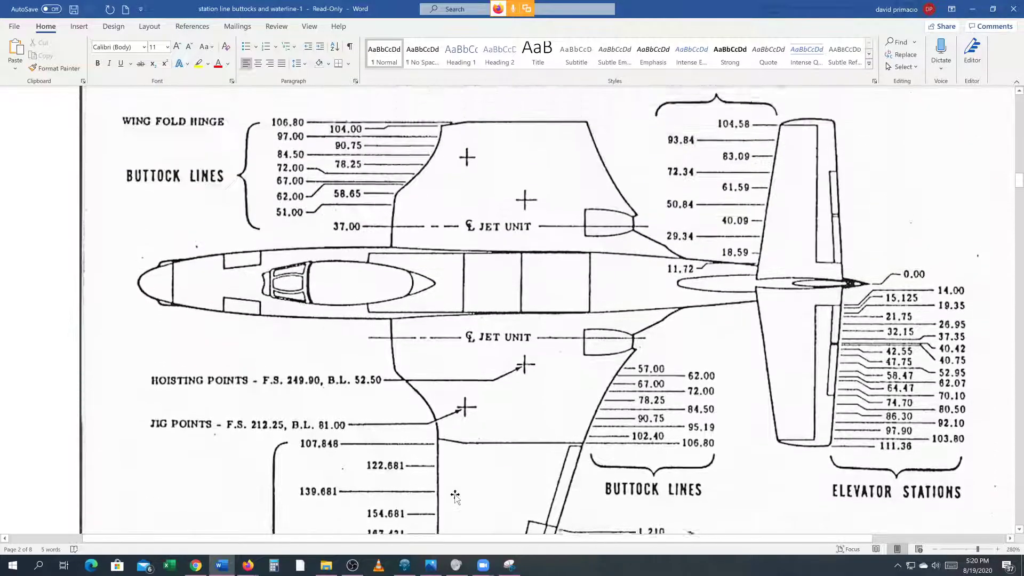
pyautogui.scroll(1, 456, 497)
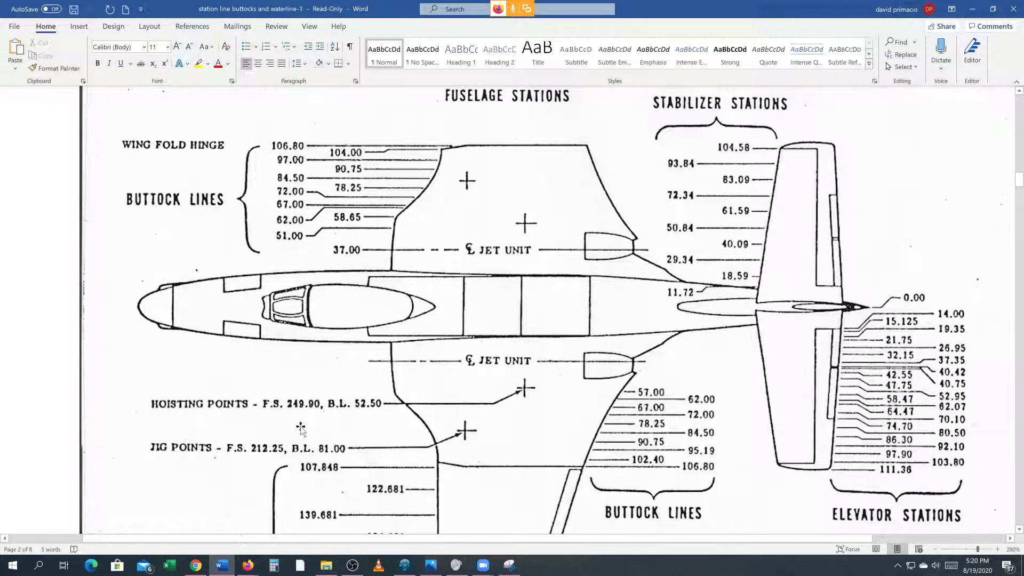
pyautogui.scroll(-1, 300, 428)
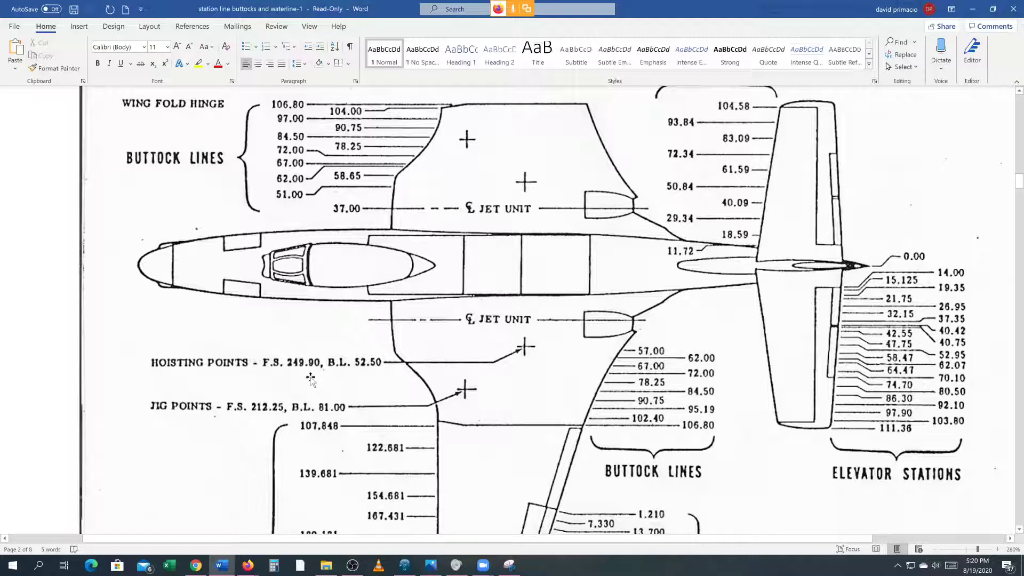
pyautogui.scroll(2, 302, 375)
pyautogui.scroll(8, 302, 375)
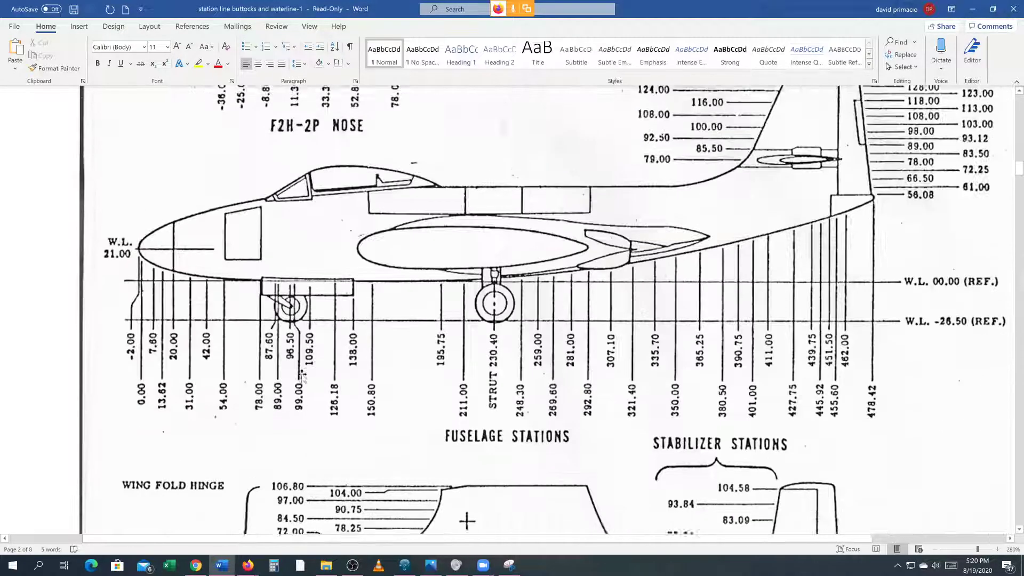
pyautogui.scroll(3, 302, 375)
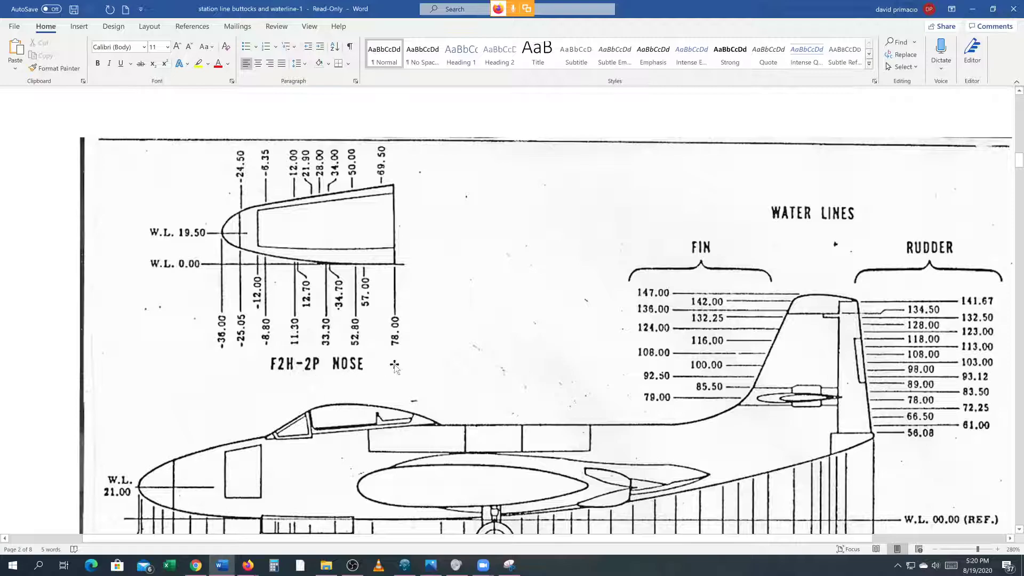
# - Look over the wing station drawing and continue to page 3's top view with its BL scale
pyautogui.scroll(-3, 526, 348)
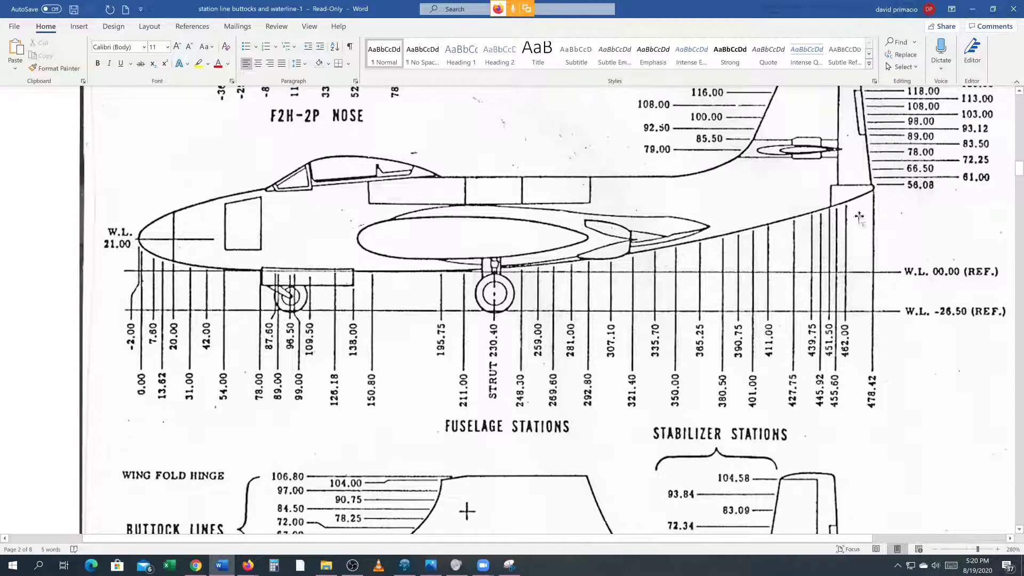
pyautogui.scroll(-4, 757, 256)
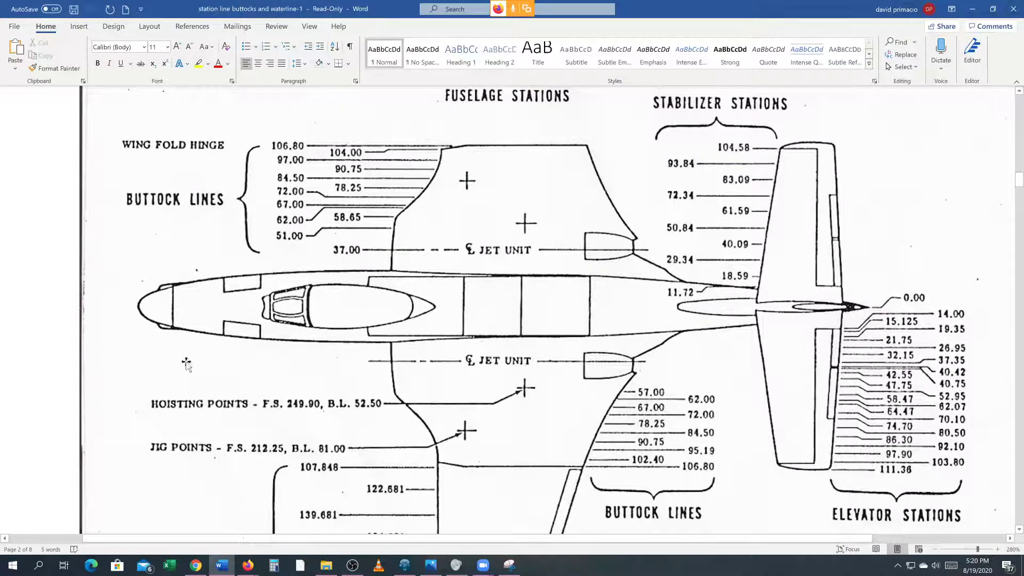
pyautogui.scroll(1, 190, 368)
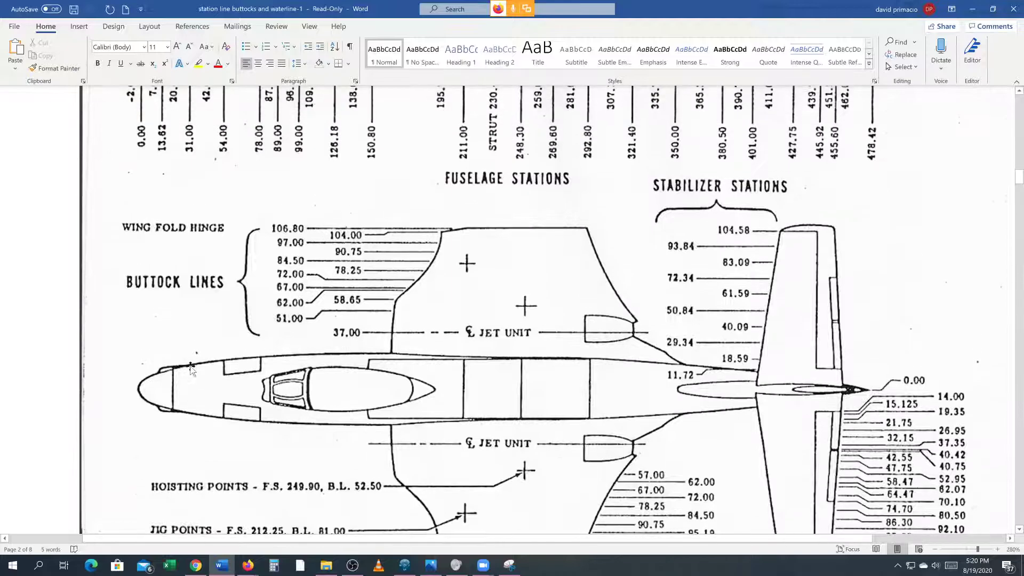
pyautogui.scroll(-1, 223, 366)
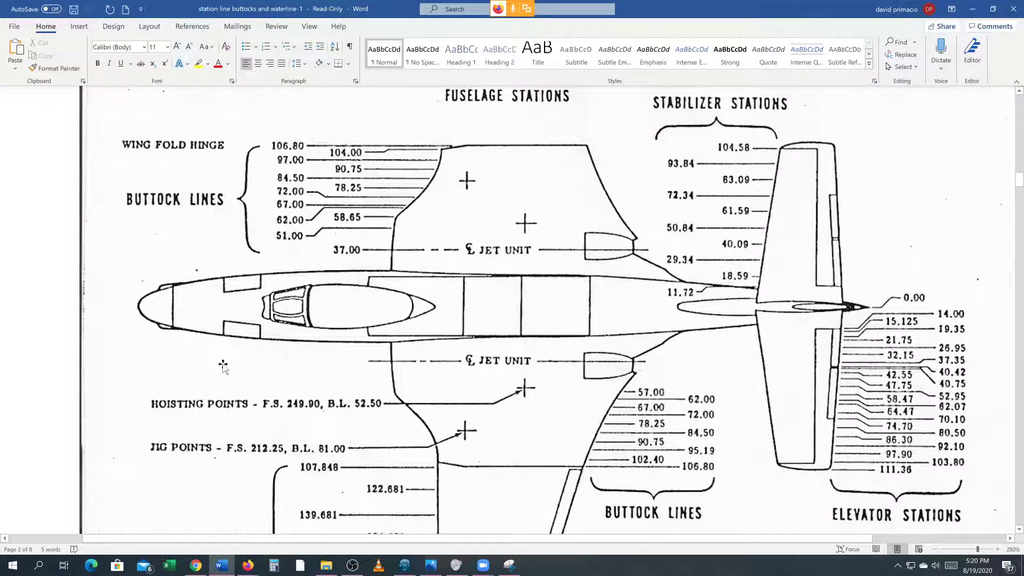
pyautogui.scroll(-1, 223, 366)
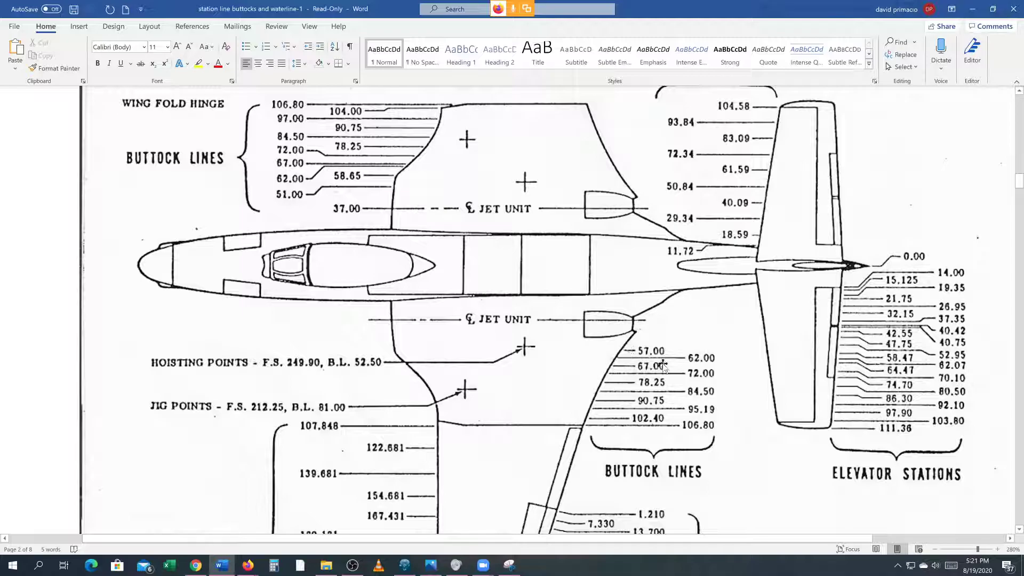
pyautogui.scroll(1, 632, 352)
pyautogui.scroll(-6, 632, 352)
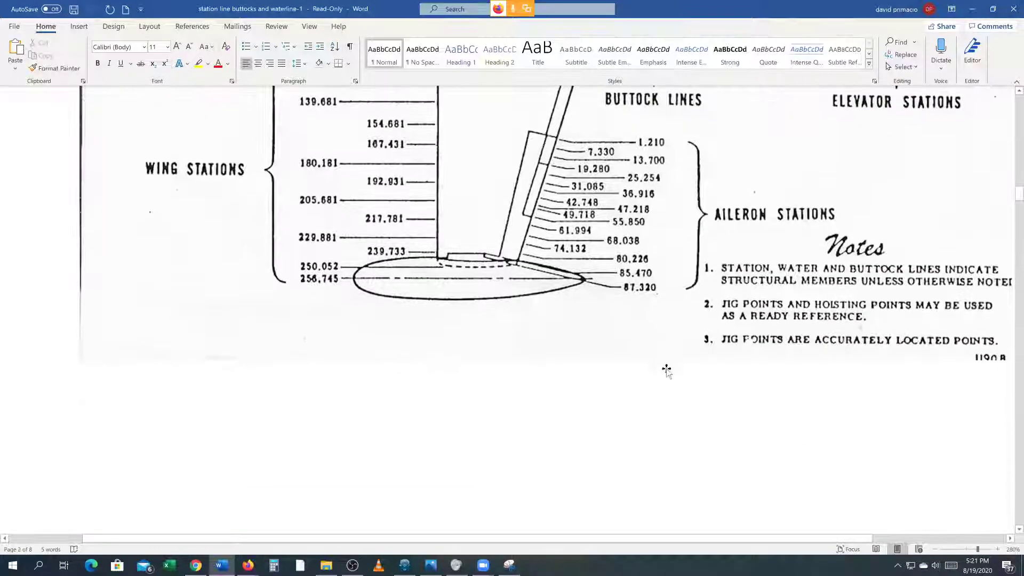
pyautogui.scroll(6, 667, 372)
pyautogui.scroll(2, 667, 372)
pyautogui.hscroll(2, 666, 372)
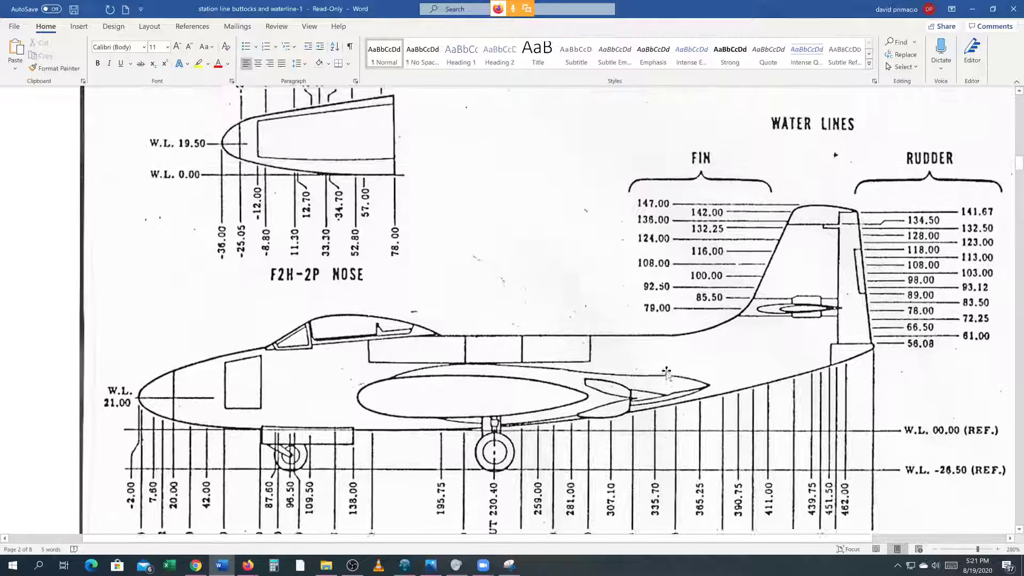
pyautogui.hscroll(-3, 558, 359)
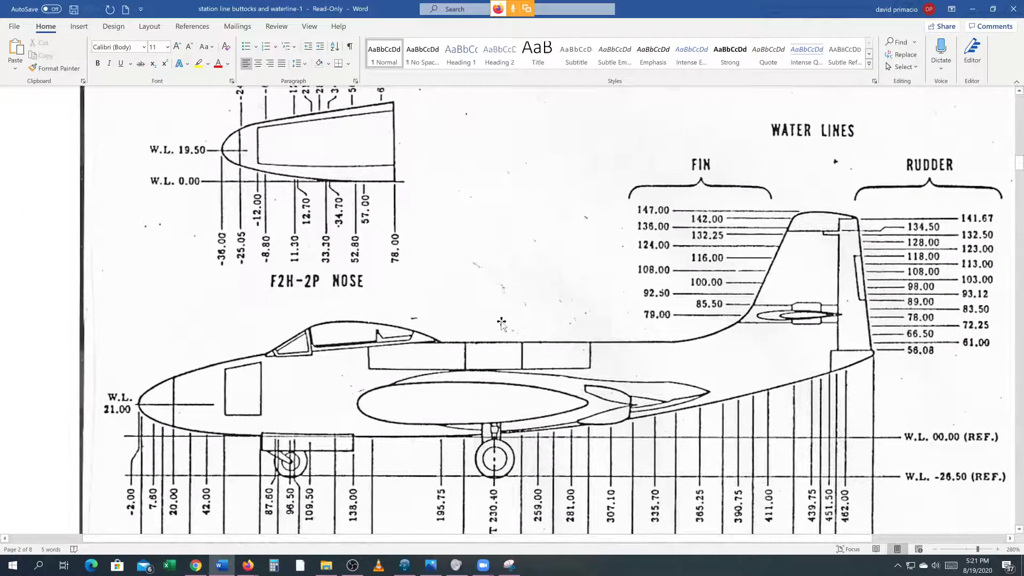
pyautogui.scroll(3, 498, 322)
pyautogui.scroll(-15, 498, 322)
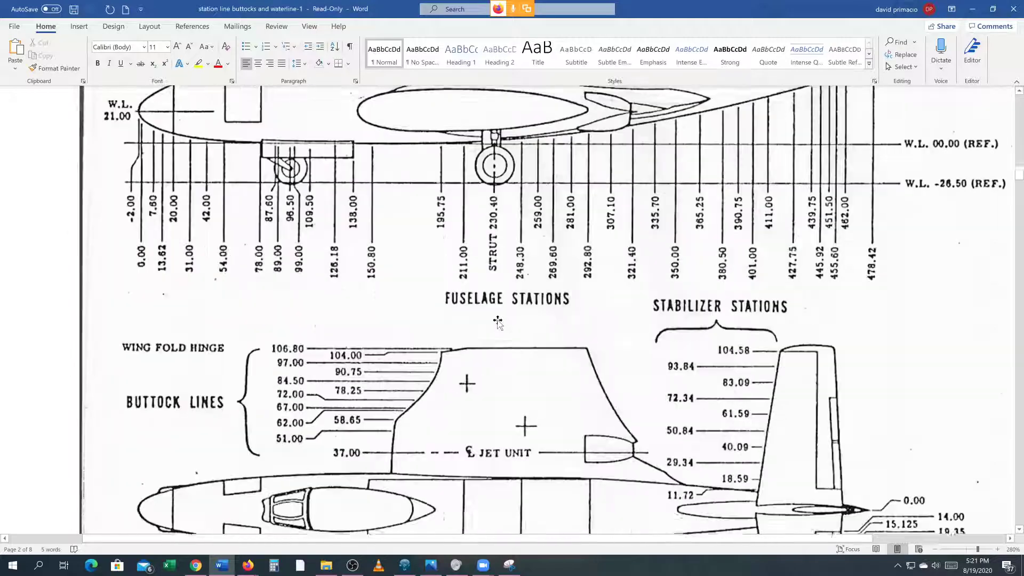
# - Review page 3's aircraft stations top and side views and the FS ruler
pyautogui.scroll(-10, 498, 322)
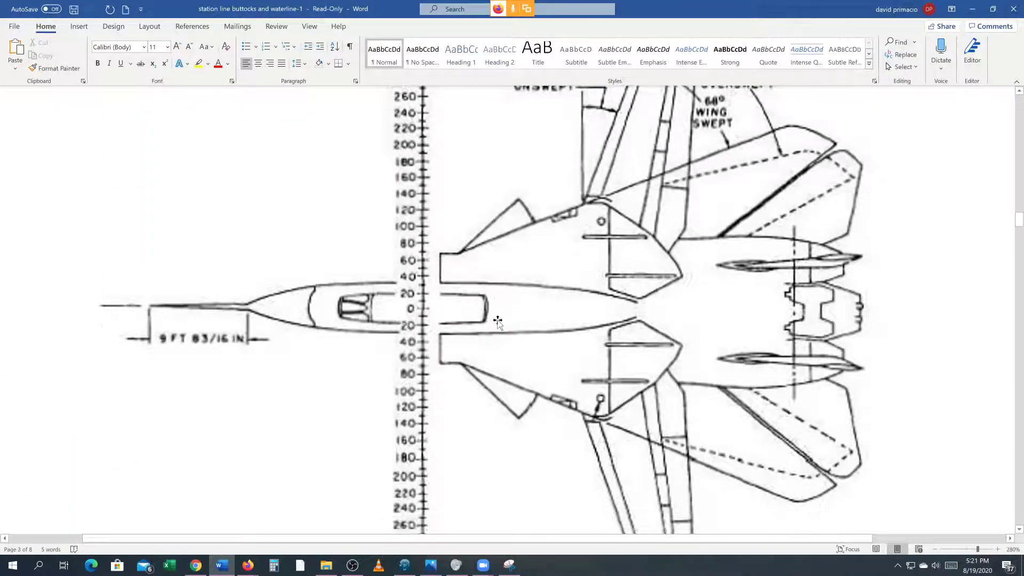
pyautogui.scroll(6, 498, 322)
pyautogui.scroll(-3, 498, 322)
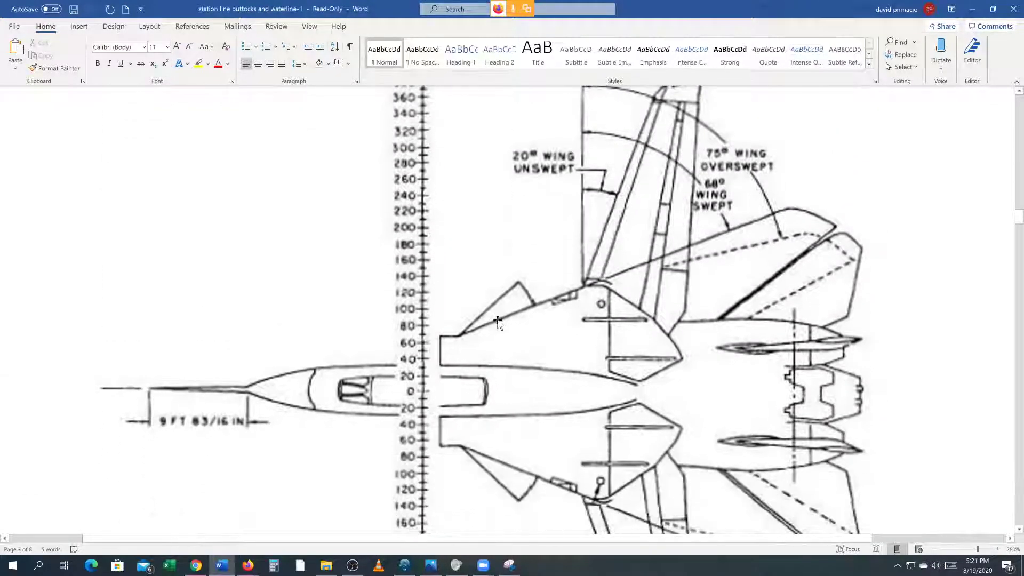
pyautogui.scroll(-2, 498, 322)
pyautogui.scroll(-2, 493, 327)
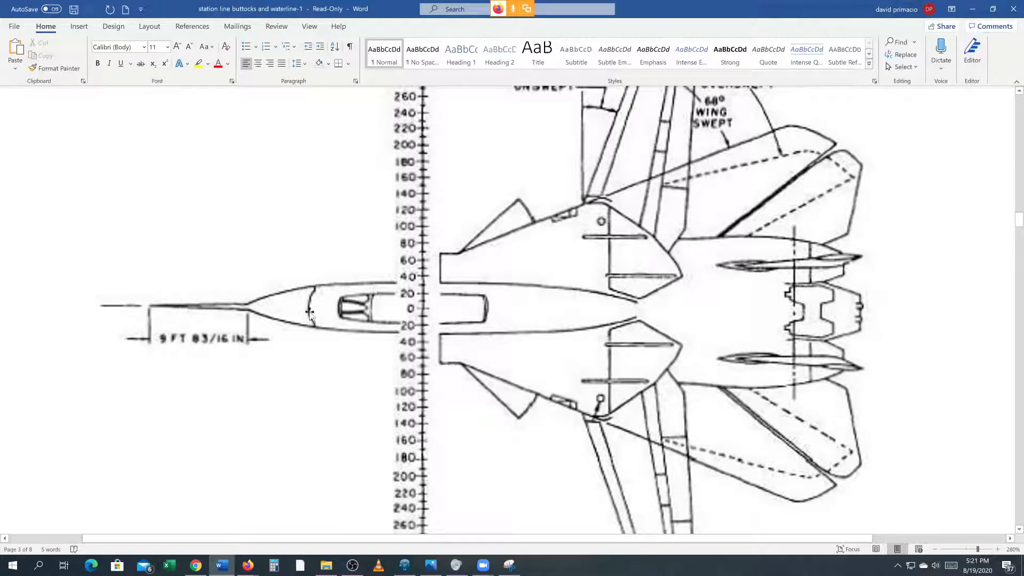
pyautogui.scroll(3, 309, 312)
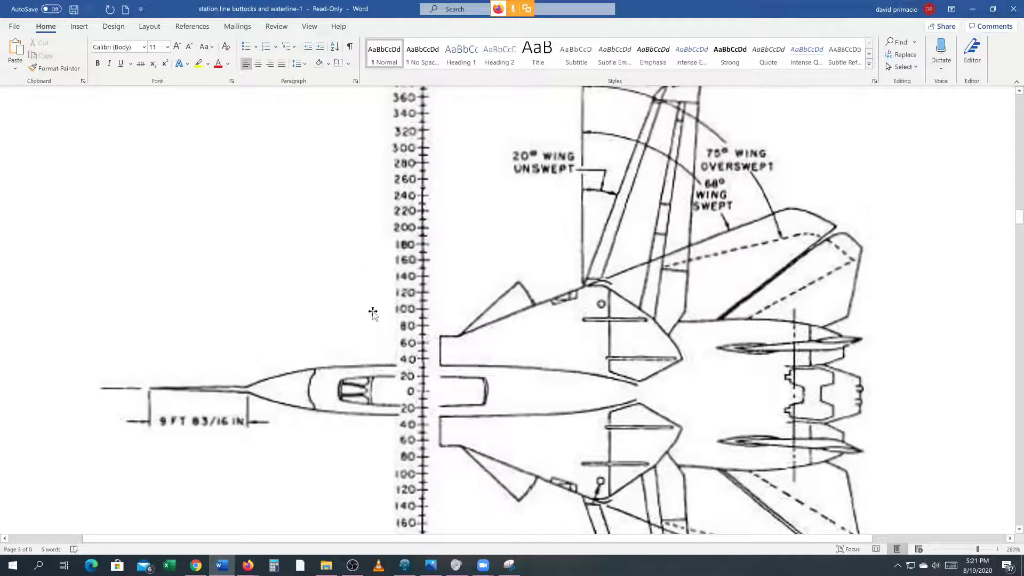
pyautogui.scroll(3, 365, 283)
pyautogui.scroll(-3, 367, 200)
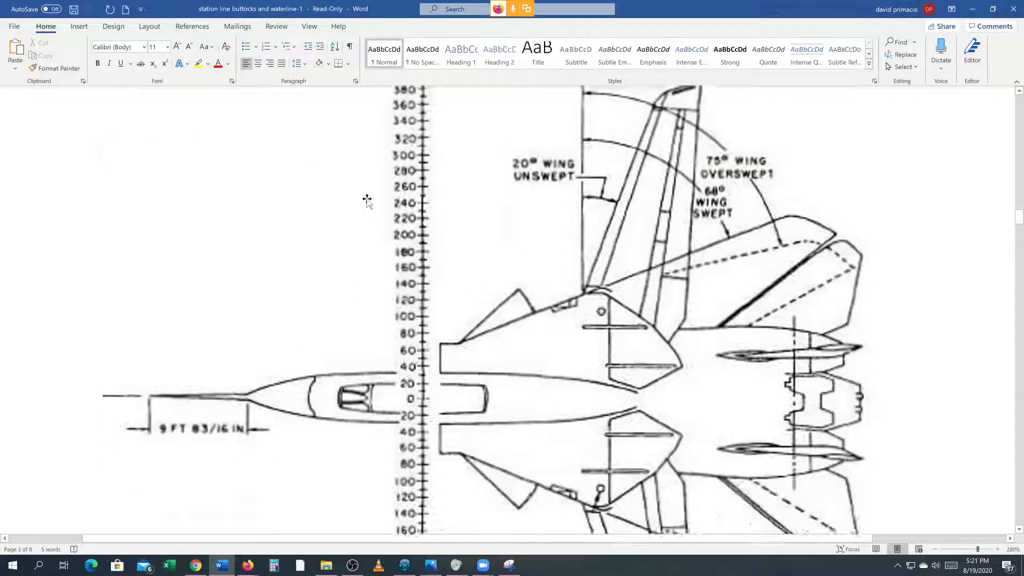
pyautogui.scroll(4, 367, 199)
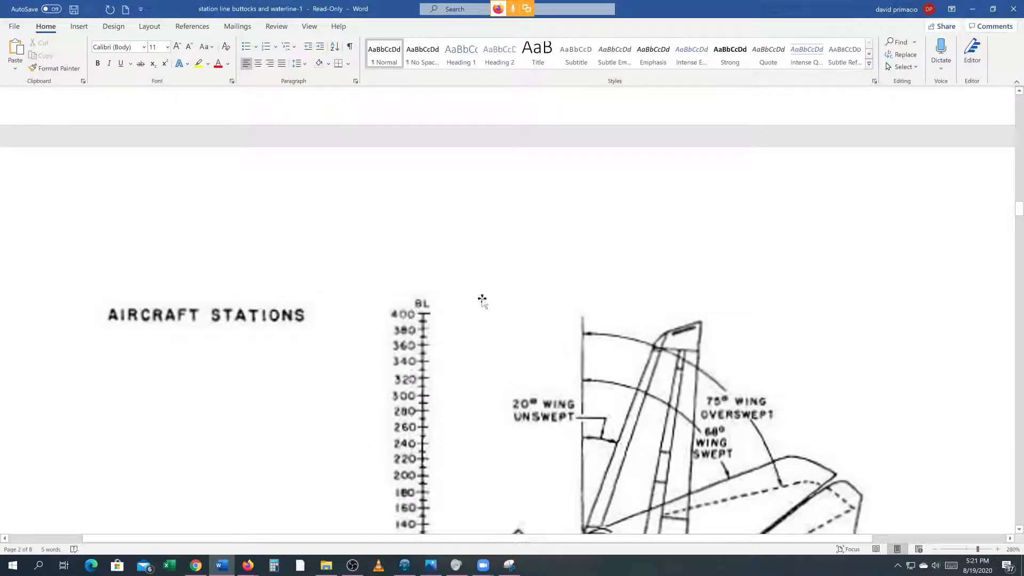
# - Continue down to page 4's fuselage diagram of butt, water and station lines
pyautogui.scroll(-12, 365, 334)
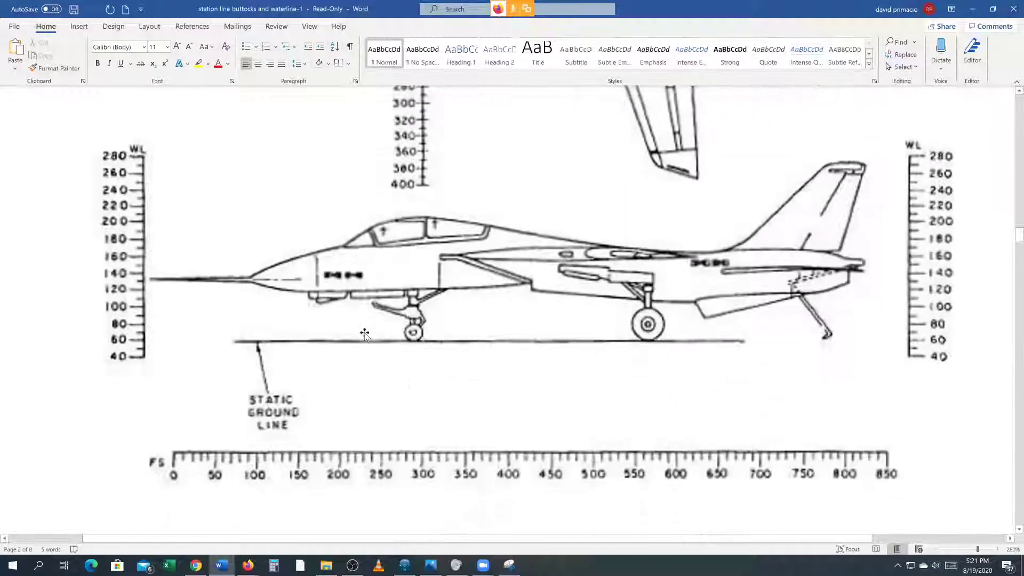
pyautogui.scroll(1, 371, 277)
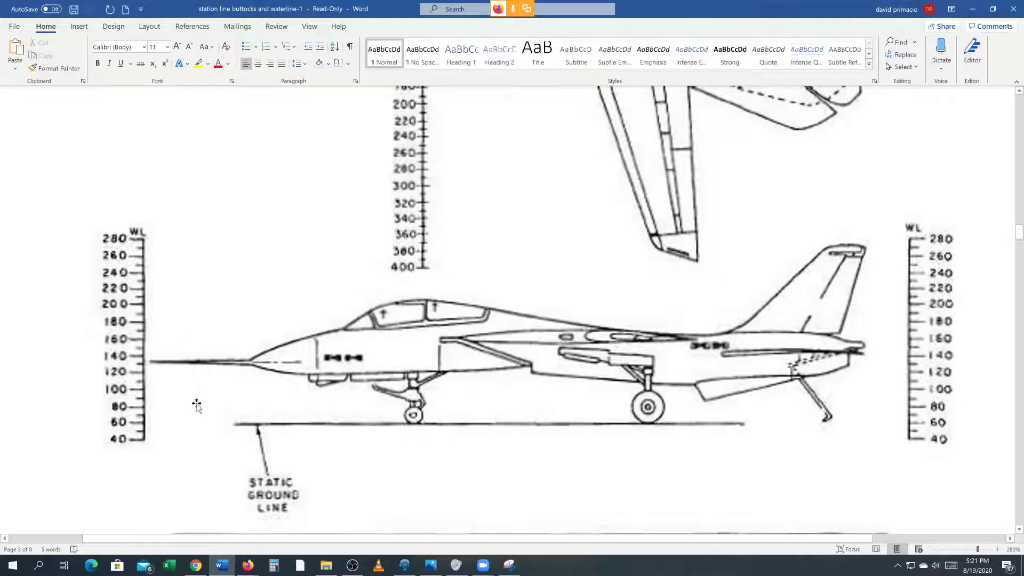
pyautogui.scroll(-3, 197, 404)
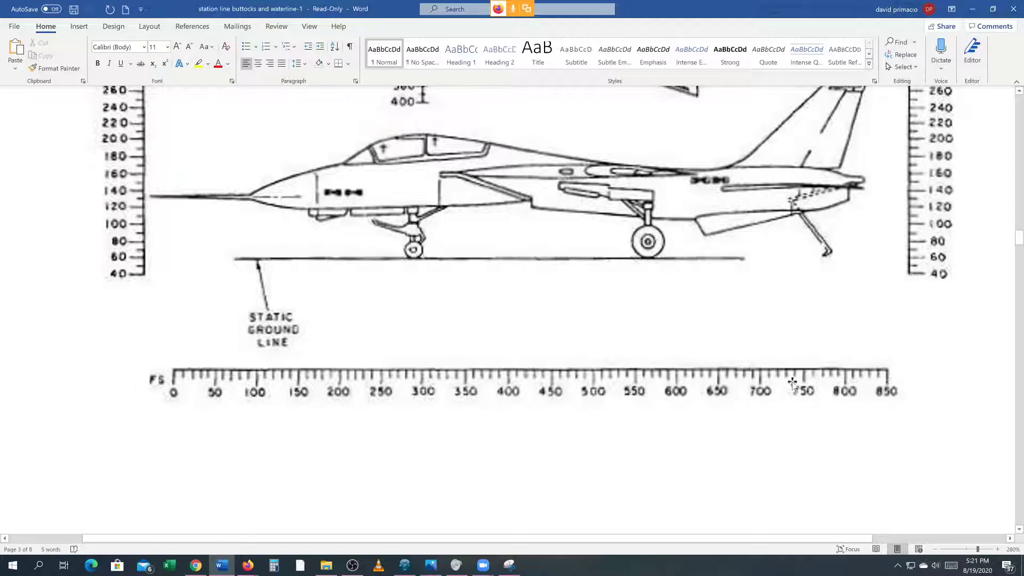
pyautogui.scroll(4, 285, 412)
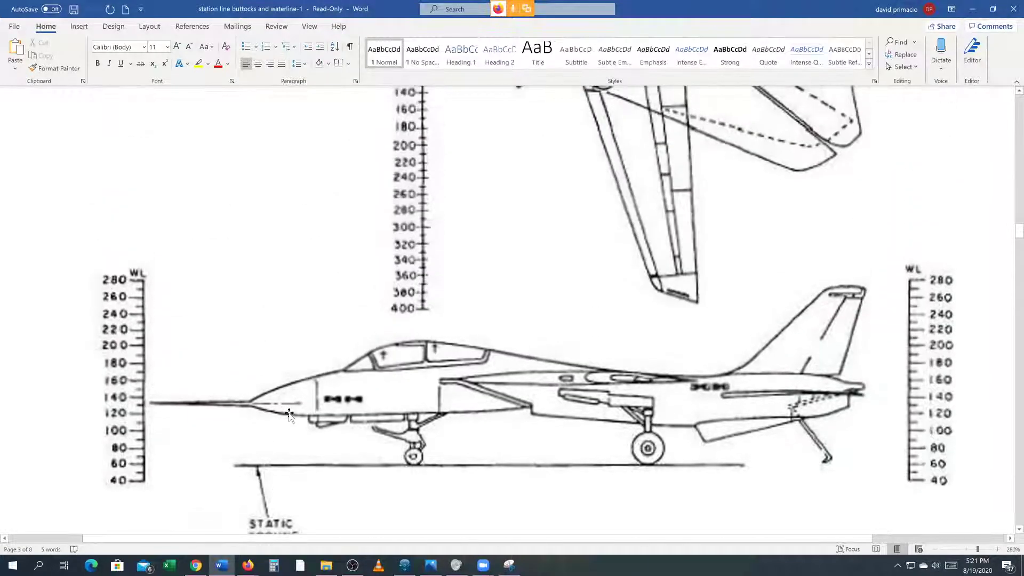
pyautogui.scroll(-12, 285, 413)
pyautogui.scroll(-5, 284, 413)
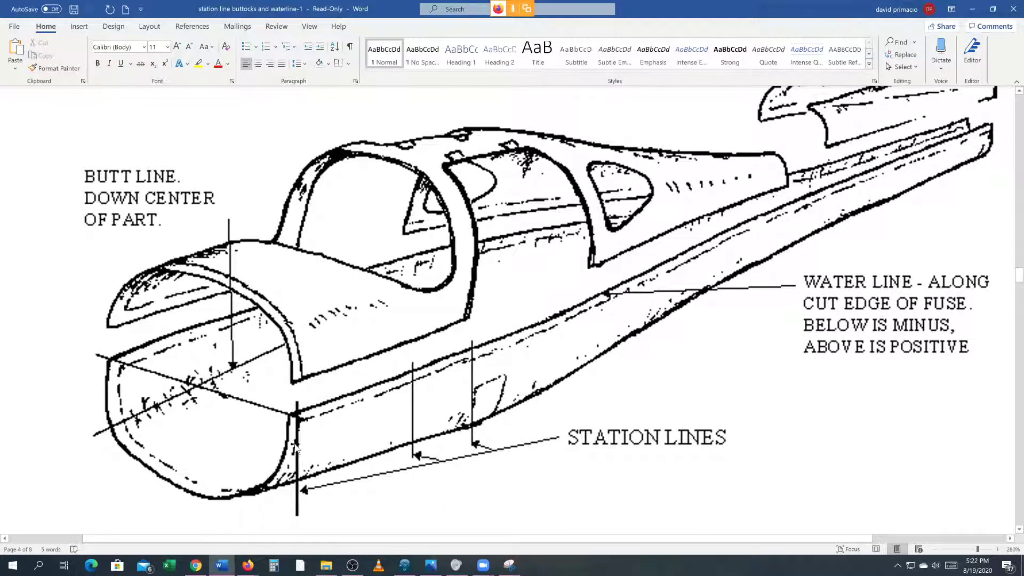
# - Read the water line note on page 4's fuselage sketch and move to the blank area below
pyautogui.scroll(-2, 293, 446)
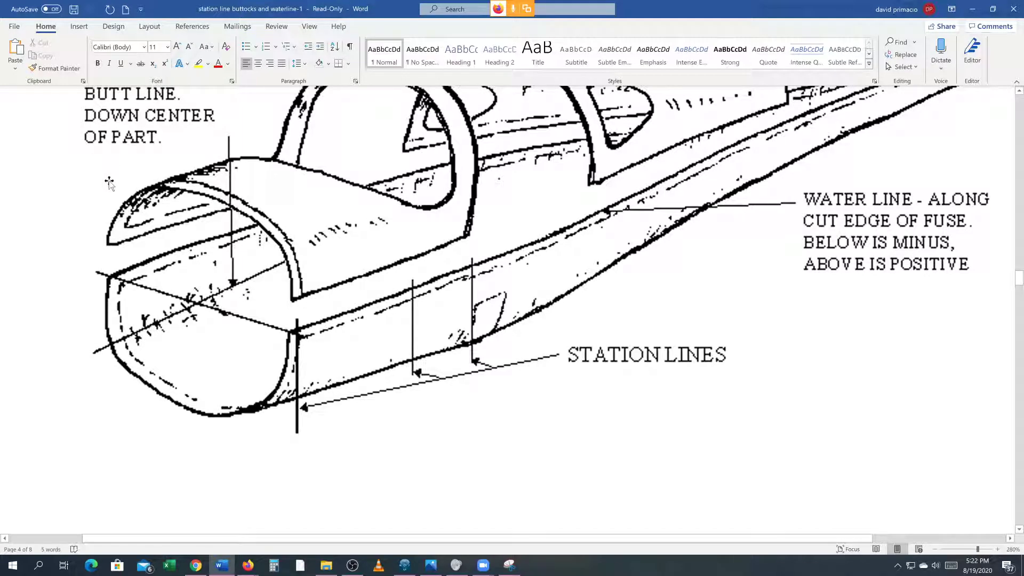
pyautogui.scroll(1, 108, 183)
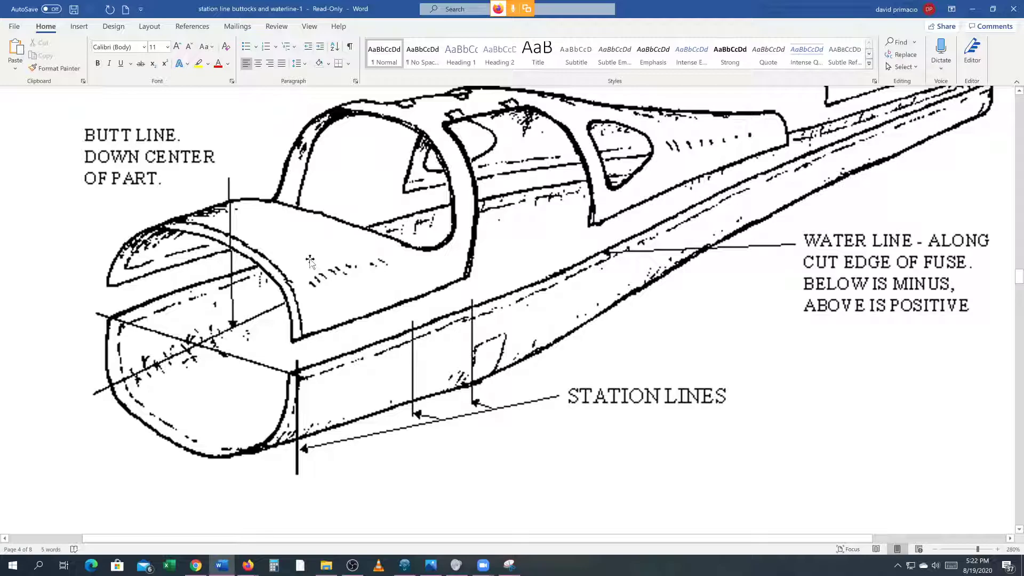
pyautogui.scroll(-8, 237, 343)
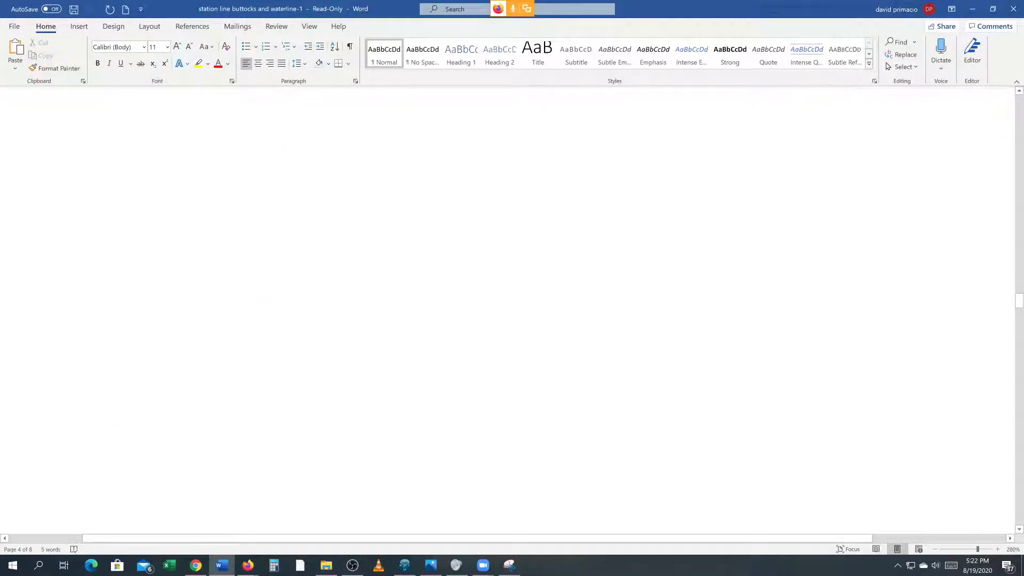
# - Study page 5's diagram of fuselage stations 38.3–350.2 and its datum note, then move past it
pyautogui.scroll(-10, 238, 345)
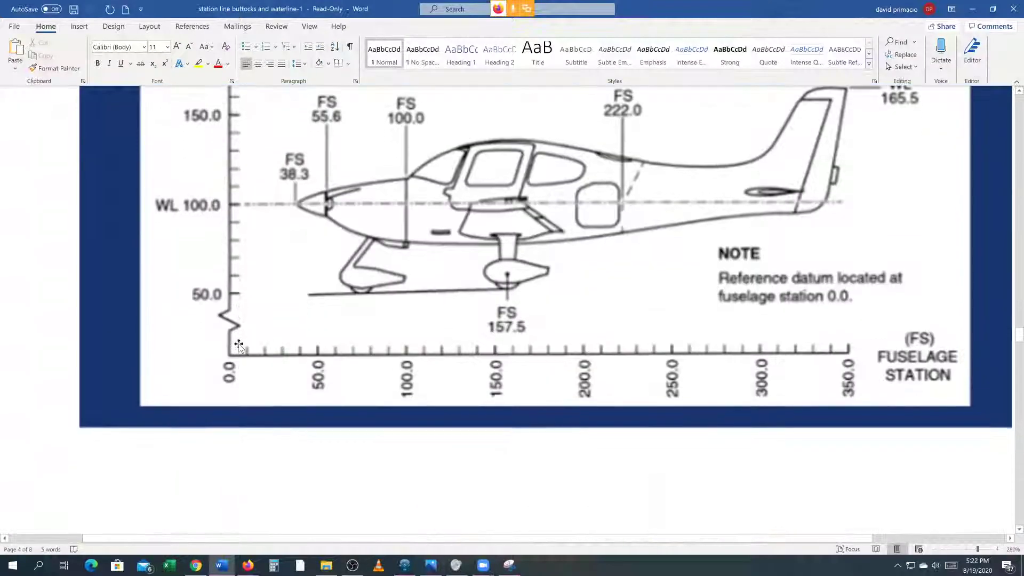
pyautogui.scroll(-10, 239, 346)
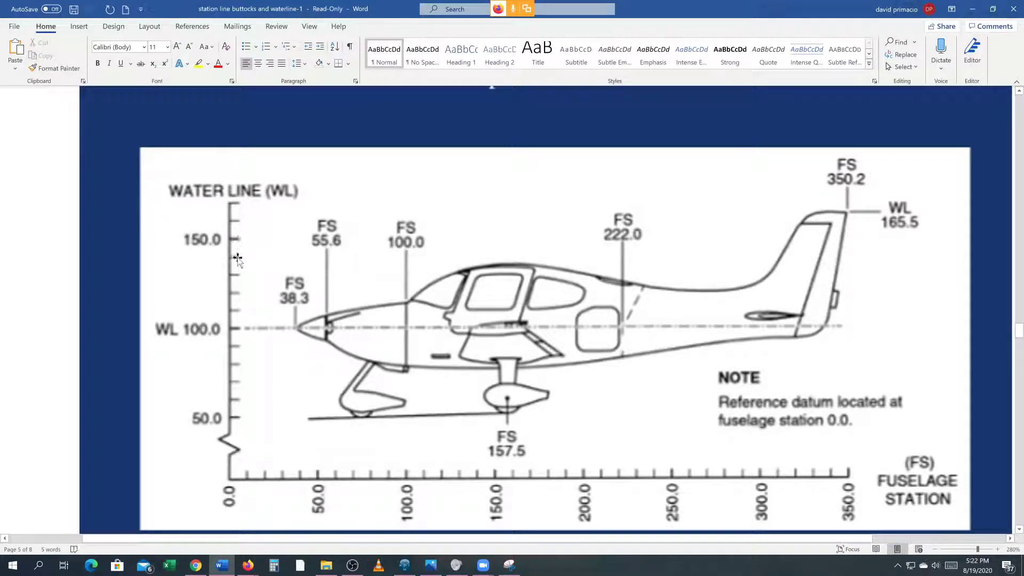
pyautogui.scroll(-5, 237, 258)
pyautogui.scroll(5, 176, 315)
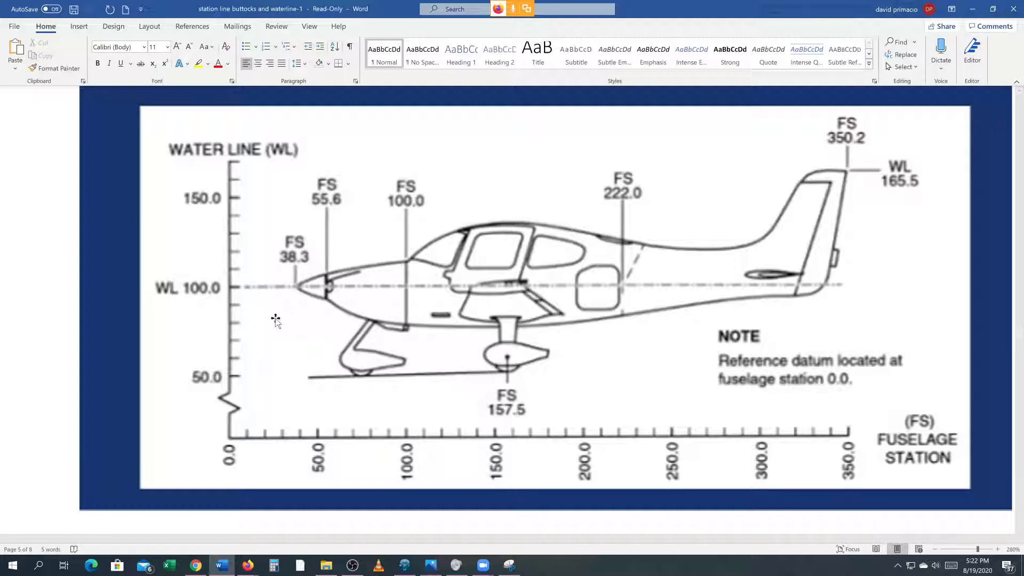
pyautogui.scroll(-10, 276, 320)
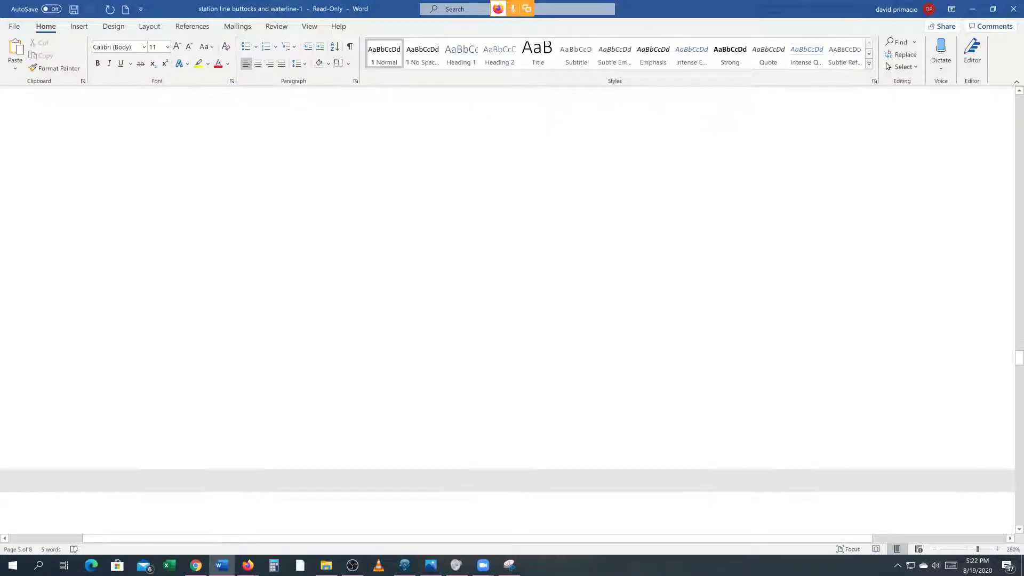
# - Read the Station Numbers and Butt Lines slides down to the RBL/BL 0.0/LBL diagram
pyautogui.scroll(-8, 278, 322)
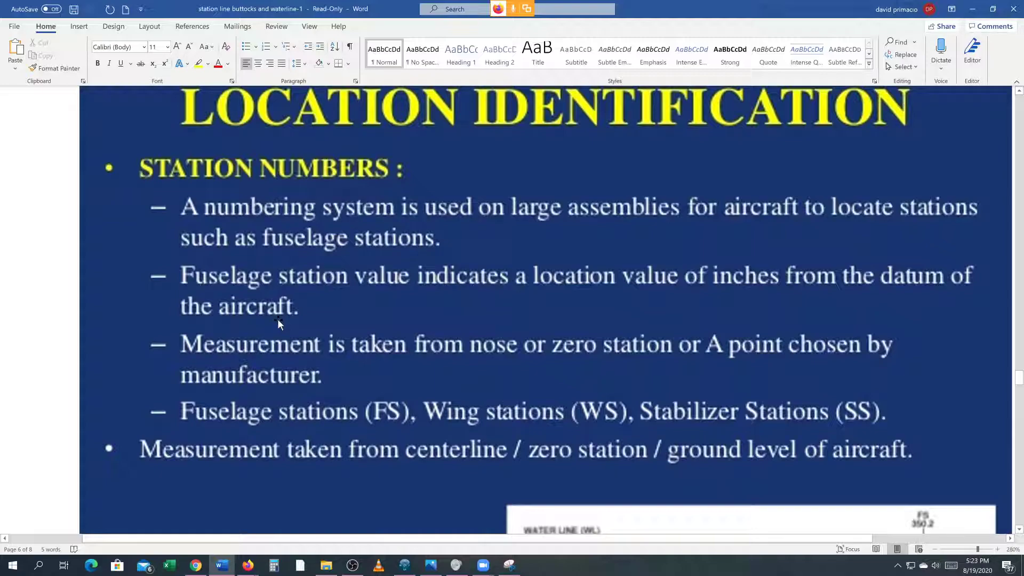
pyautogui.scroll(-5, 278, 319)
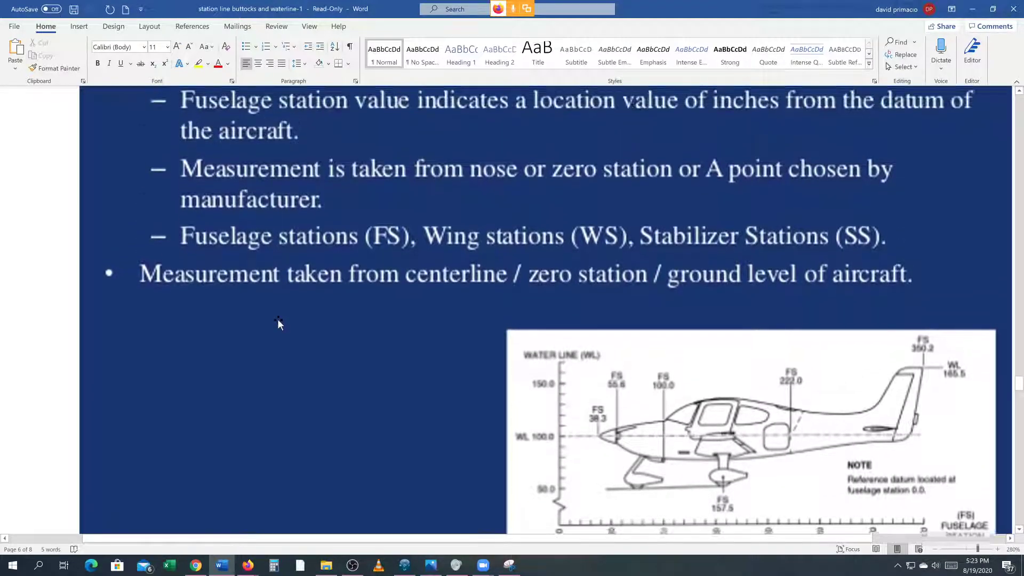
pyautogui.scroll(4, 277, 318)
pyautogui.scroll(-8, 277, 319)
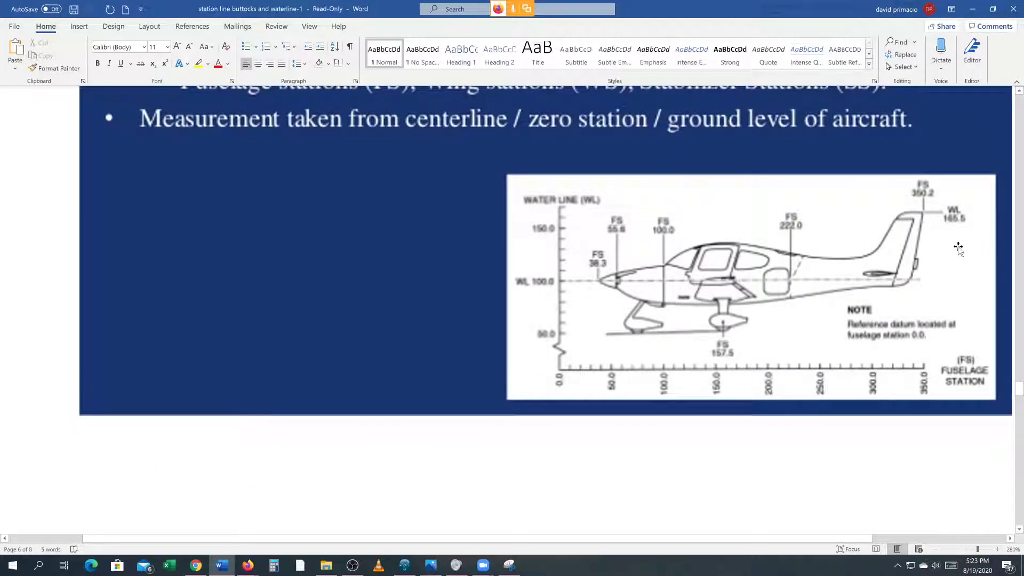
pyautogui.scroll(-10, 531, 305)
pyautogui.scroll(10, 531, 308)
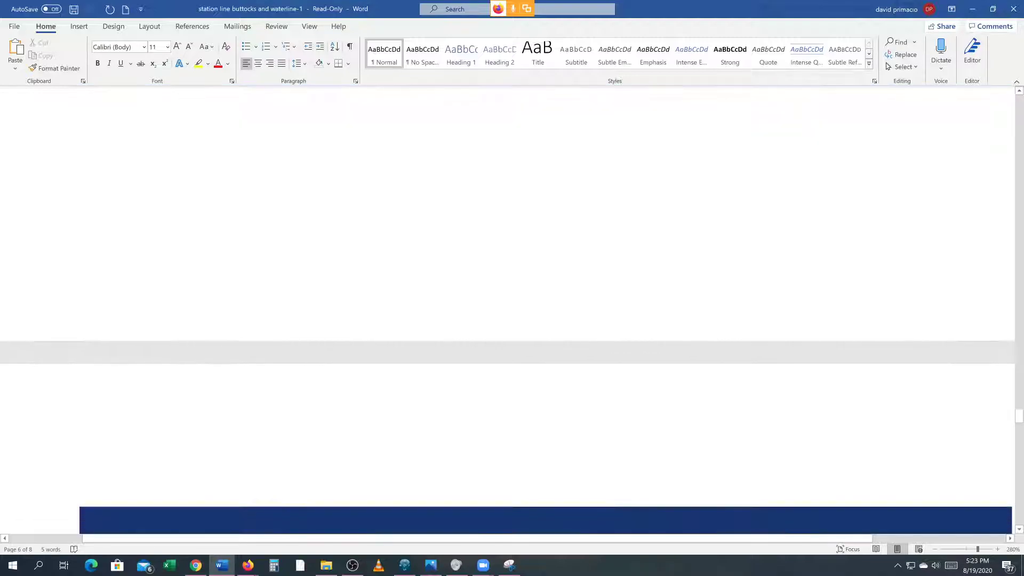
pyautogui.scroll(3, 530, 303)
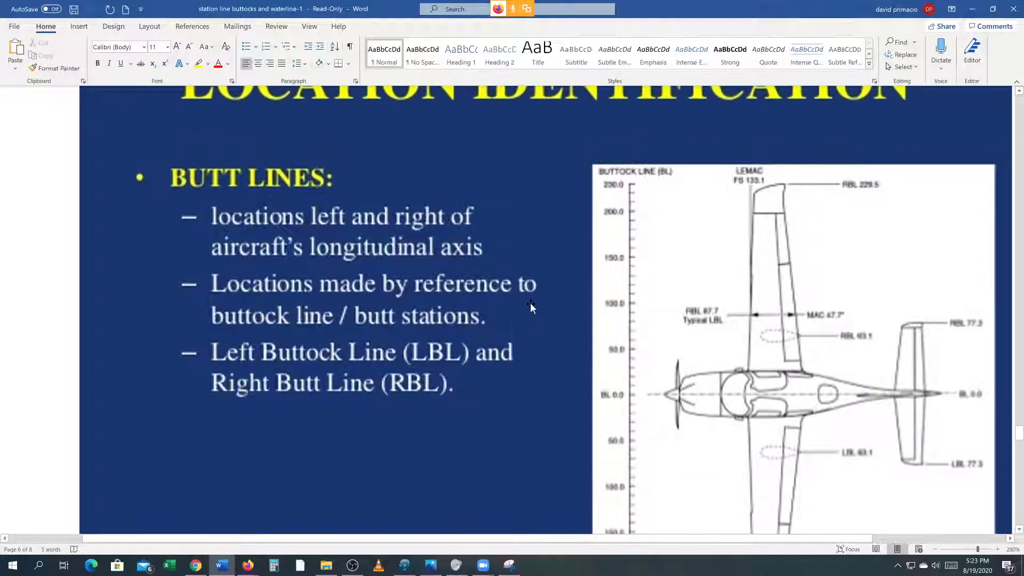
pyautogui.scroll(-1, 530, 303)
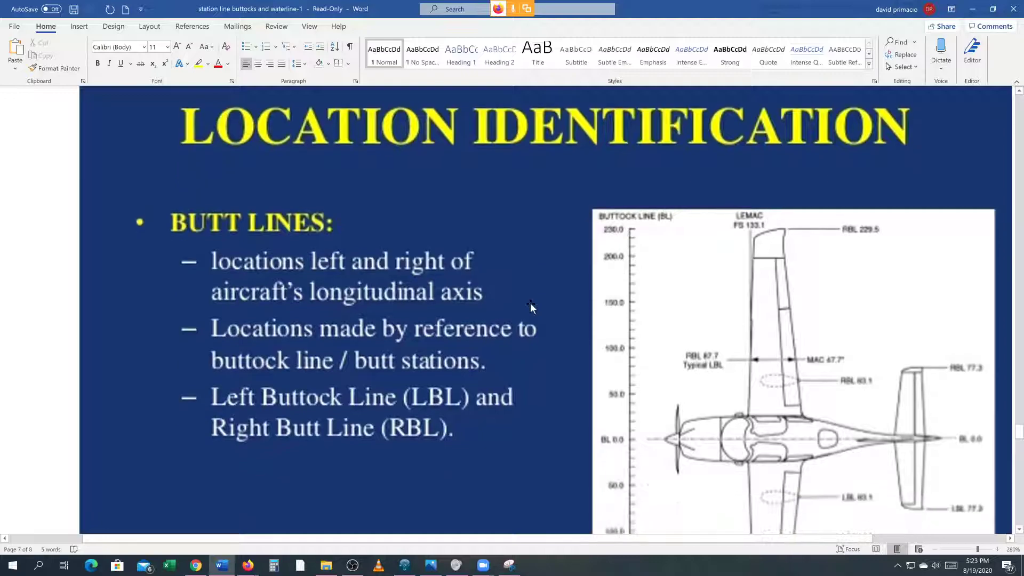
pyautogui.scroll(-1, 518, 300)
pyautogui.scroll(-3, 518, 300)
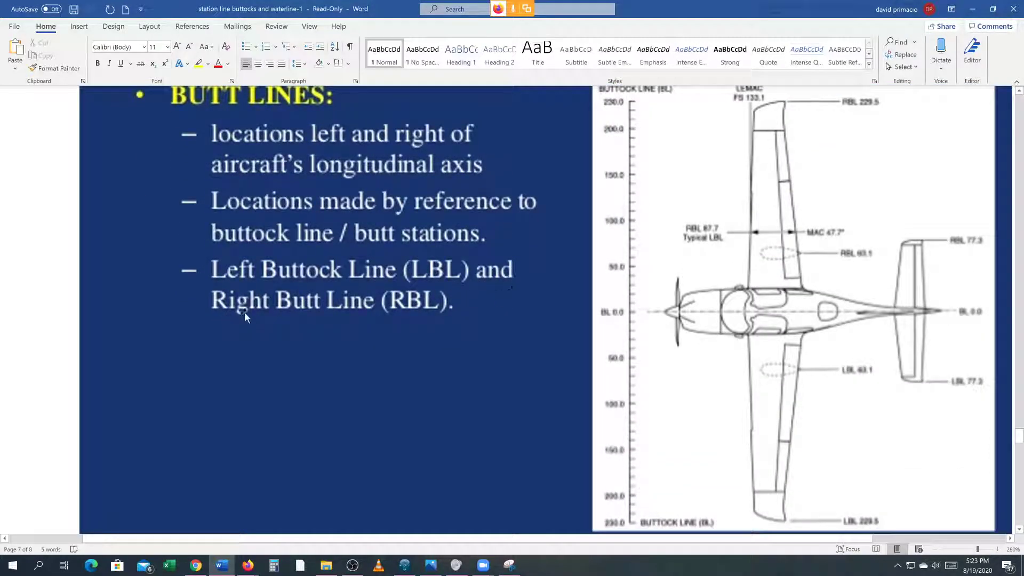
pyautogui.scroll(-10, 425, 308)
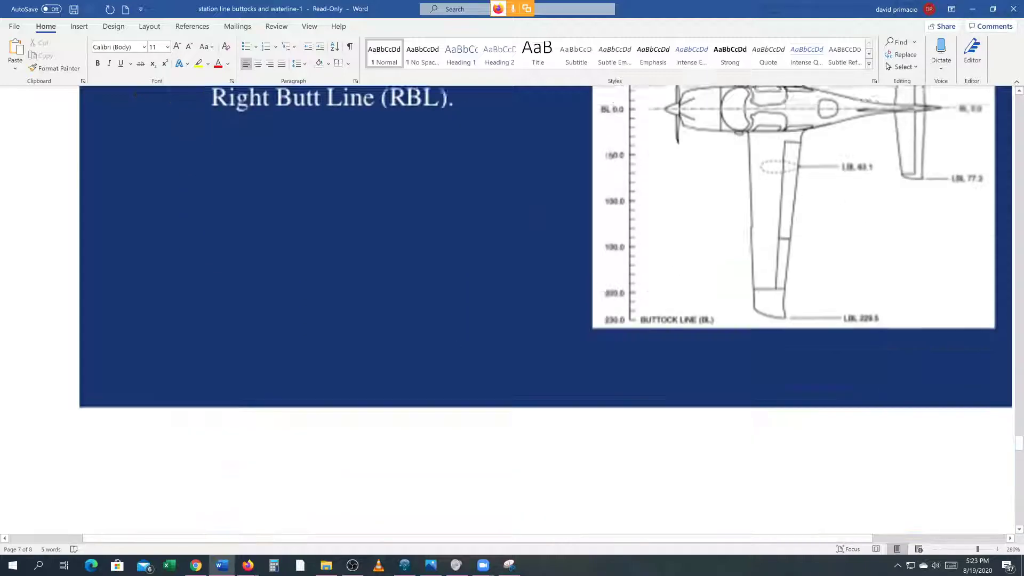
# - Look over the buttock line diagram on page 8
pyautogui.scroll(-15, 456, 347)
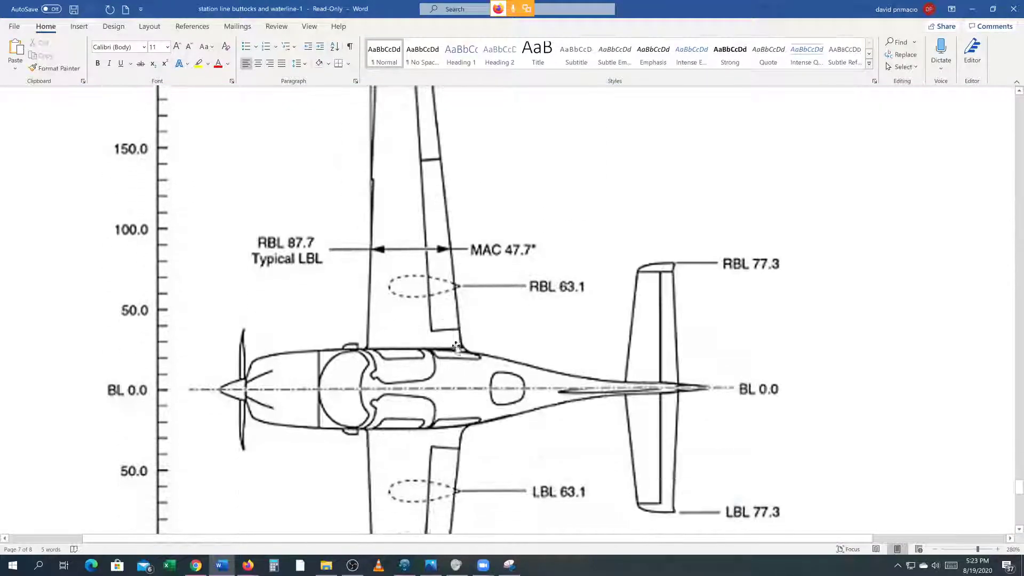
pyautogui.scroll(-8, 456, 347)
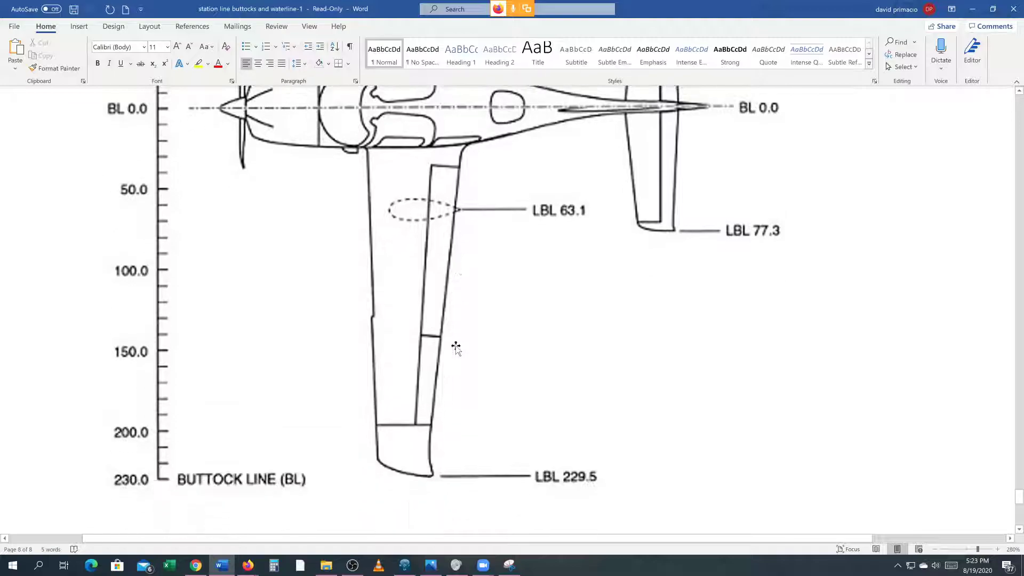
pyautogui.scroll(3, 456, 346)
pyautogui.scroll(6, 456, 347)
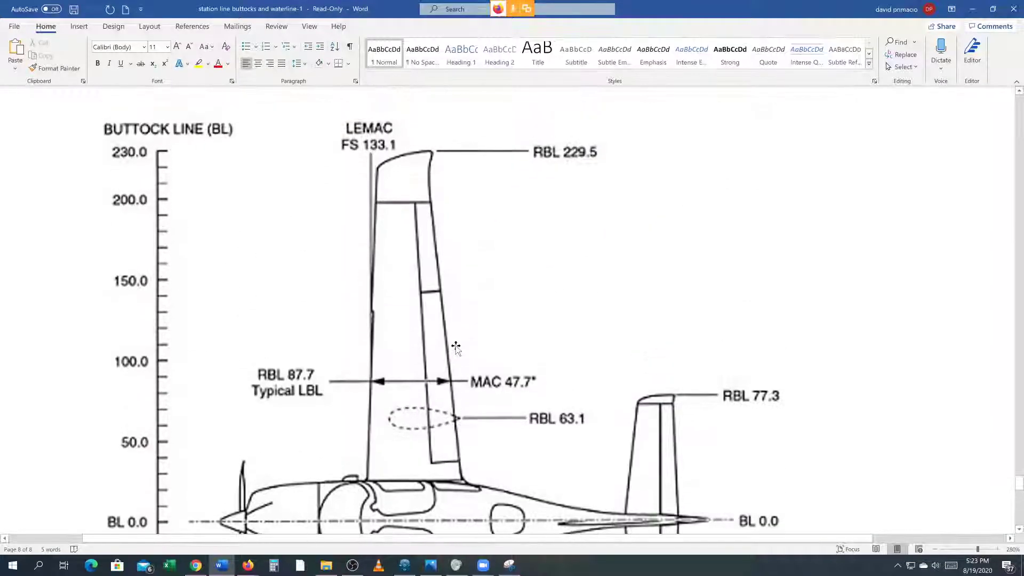
pyautogui.scroll(-1, 456, 347)
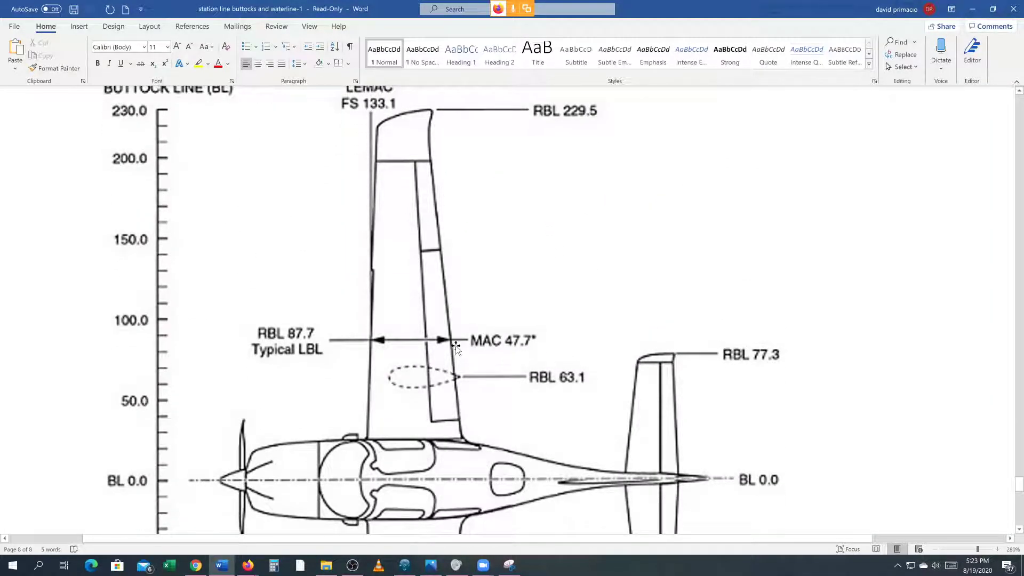
pyautogui.scroll(2, 456, 346)
pyautogui.scroll(-12, 456, 346)
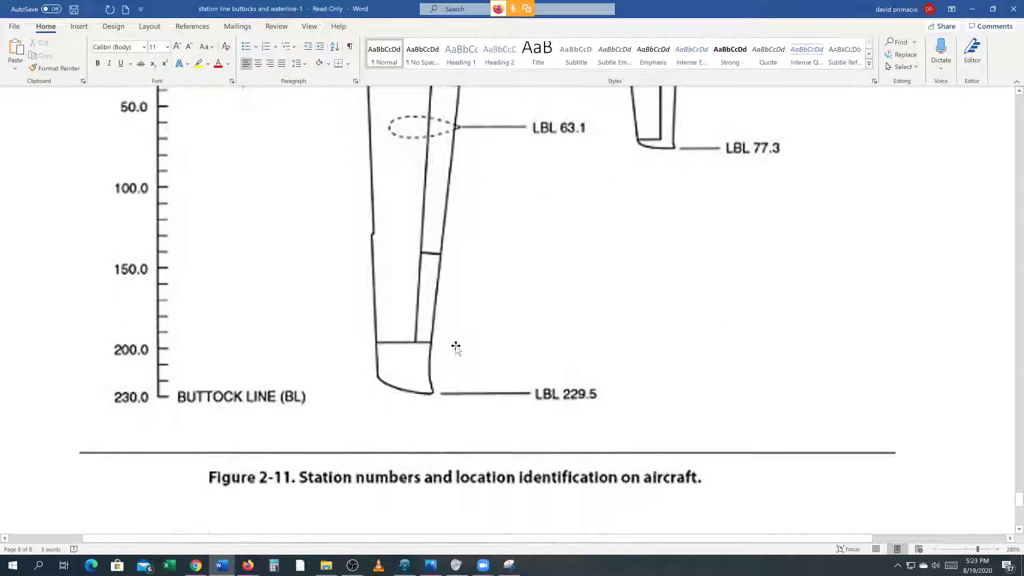
pyautogui.scroll(12, 456, 346)
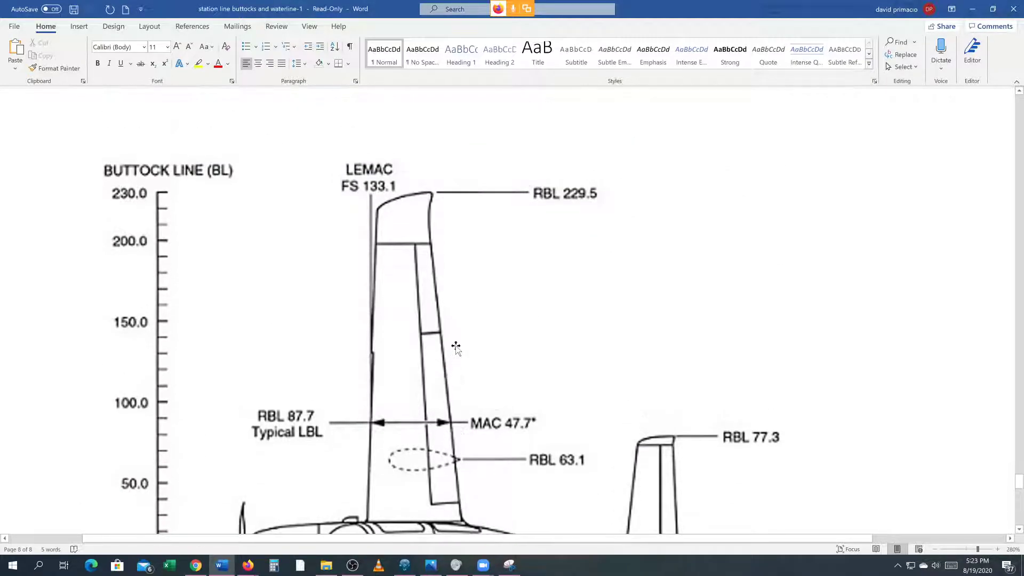
# - Finish reviewing the diagram and close the station line buttocks and waterline document
pyautogui.scroll(-10, 456, 347)
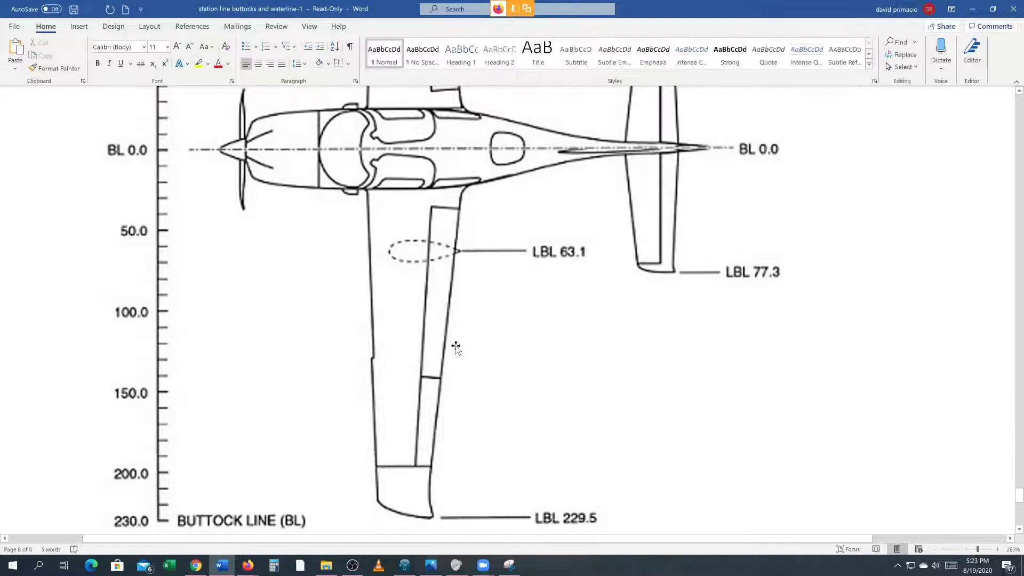
pyautogui.scroll(-1, 456, 347)
pyautogui.scroll(4, 456, 347)
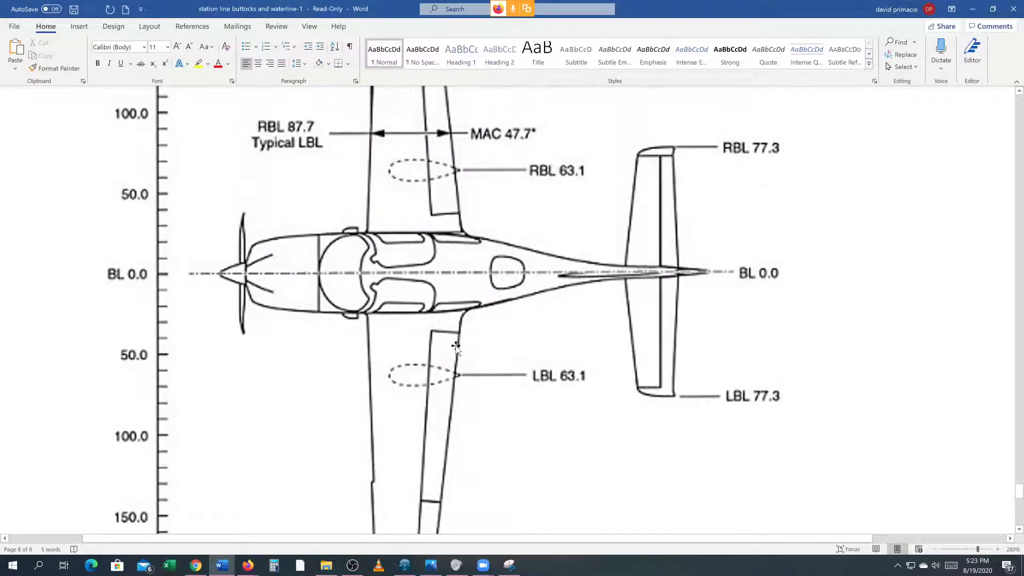
pyautogui.scroll(3, 456, 346)
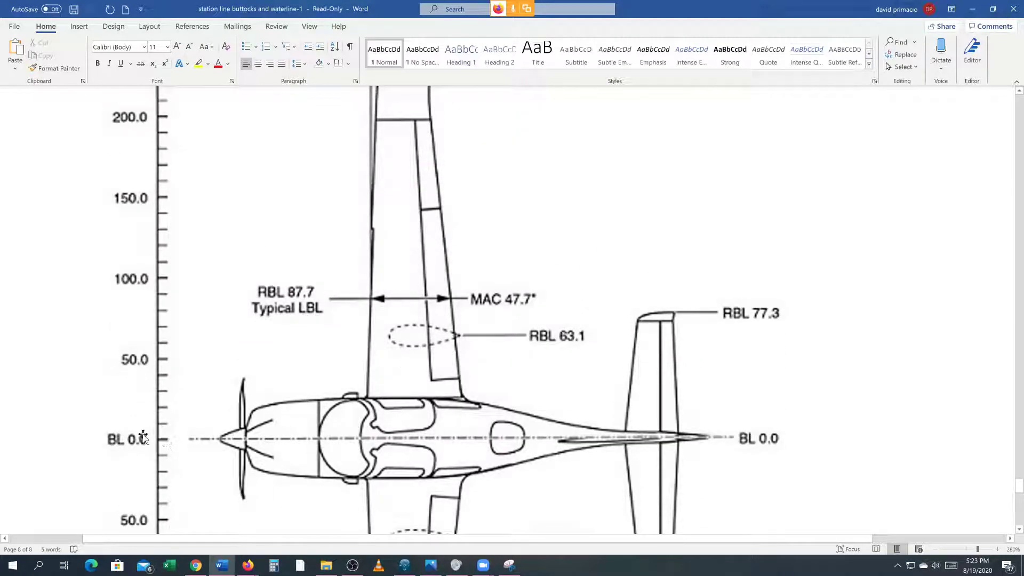
pyautogui.scroll(-2, 140, 373)
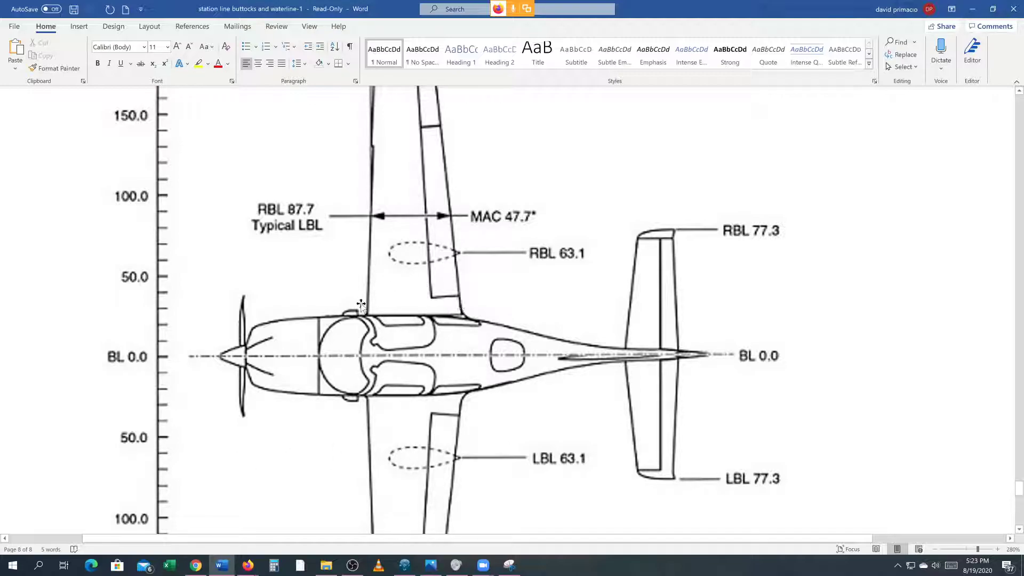
pyautogui.scroll(-15, 361, 305)
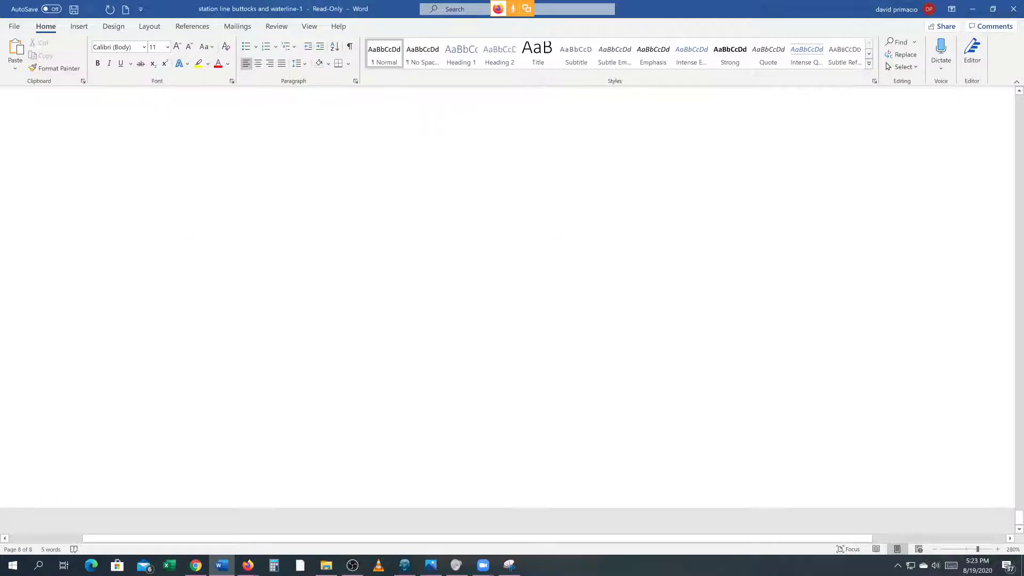
pyautogui.scroll(20, 363, 311)
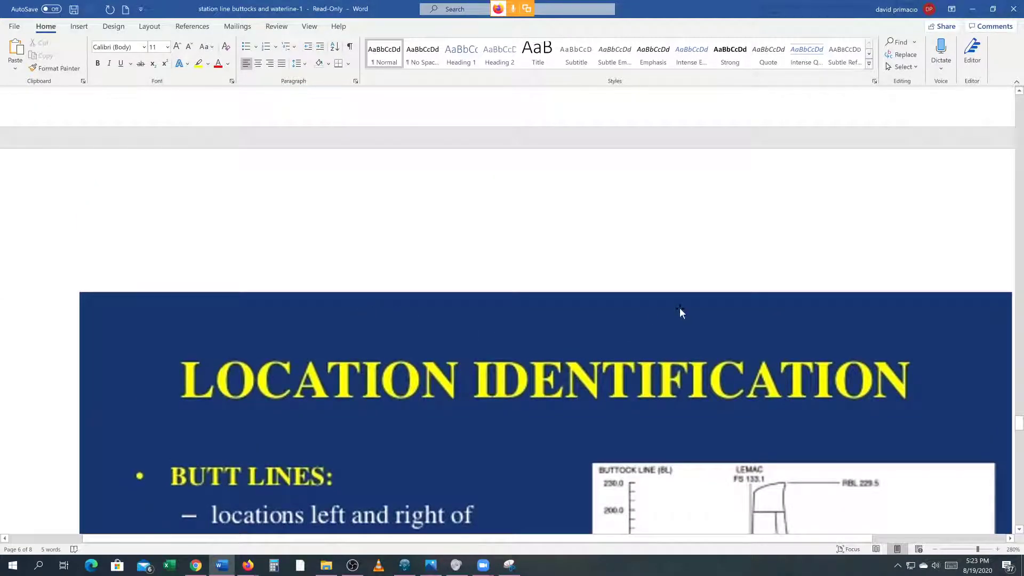
pyautogui.click(1013, 9)
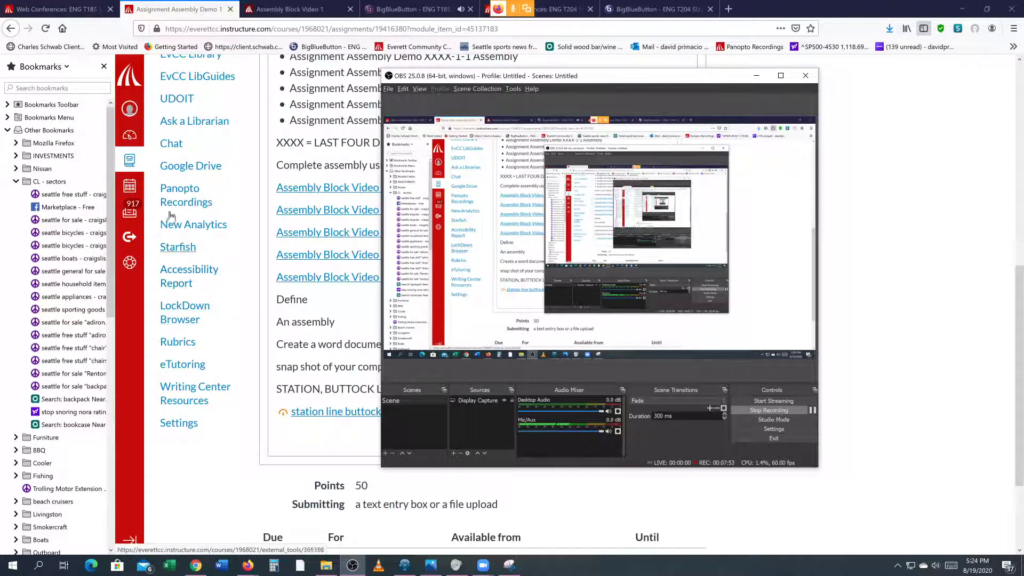
# - Go to the course Modules and open the Math Solutions FIG 2-5 assignment
pyautogui.scroll(4, 180, 154)
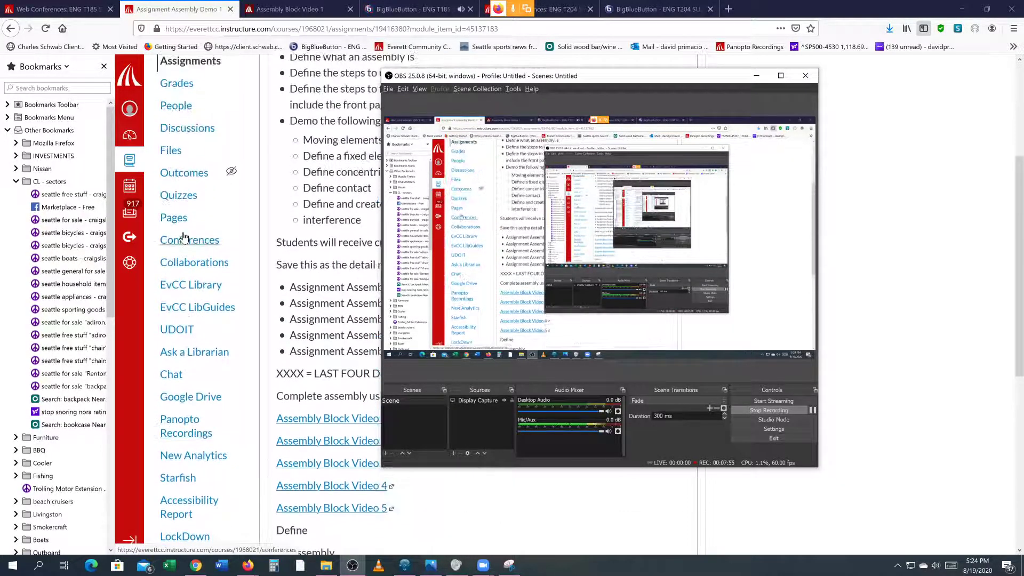
pyautogui.scroll(2, 184, 236)
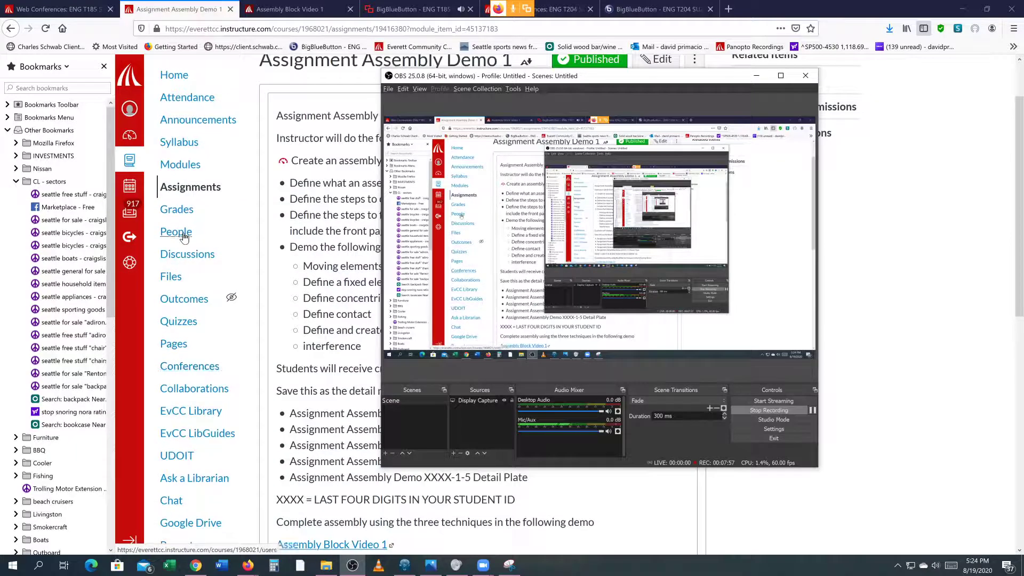
pyautogui.click(179, 166)
pyautogui.scroll(-15, 322, 338)
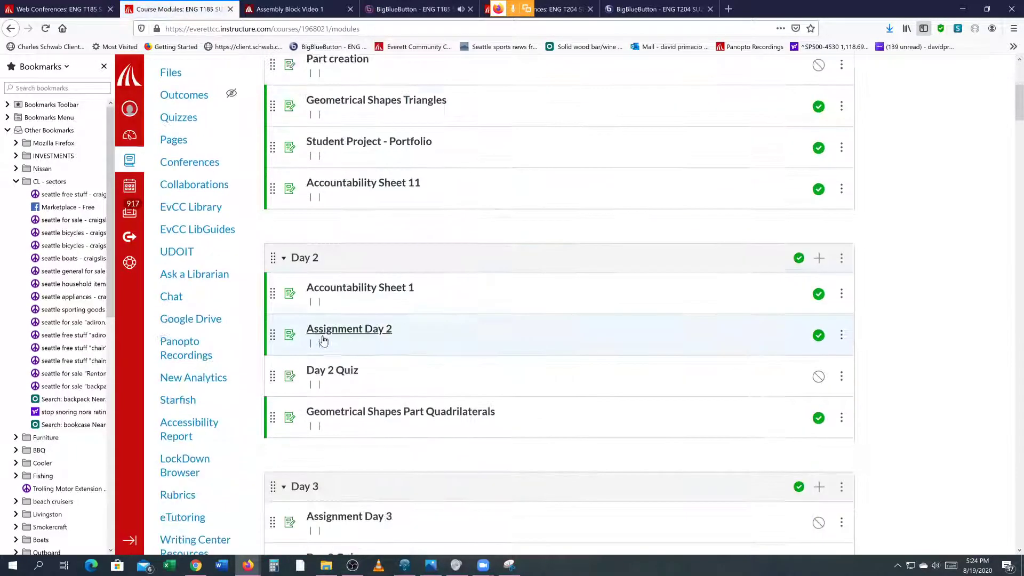
pyautogui.moveTo(1019, 138); pyautogui.dragTo(1017, 447)
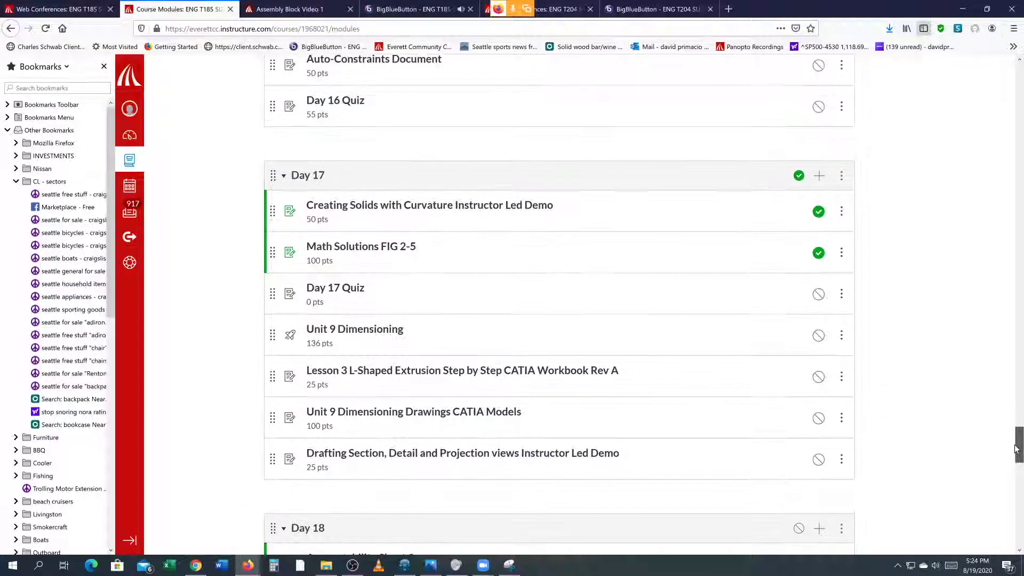
pyautogui.click(351, 248)
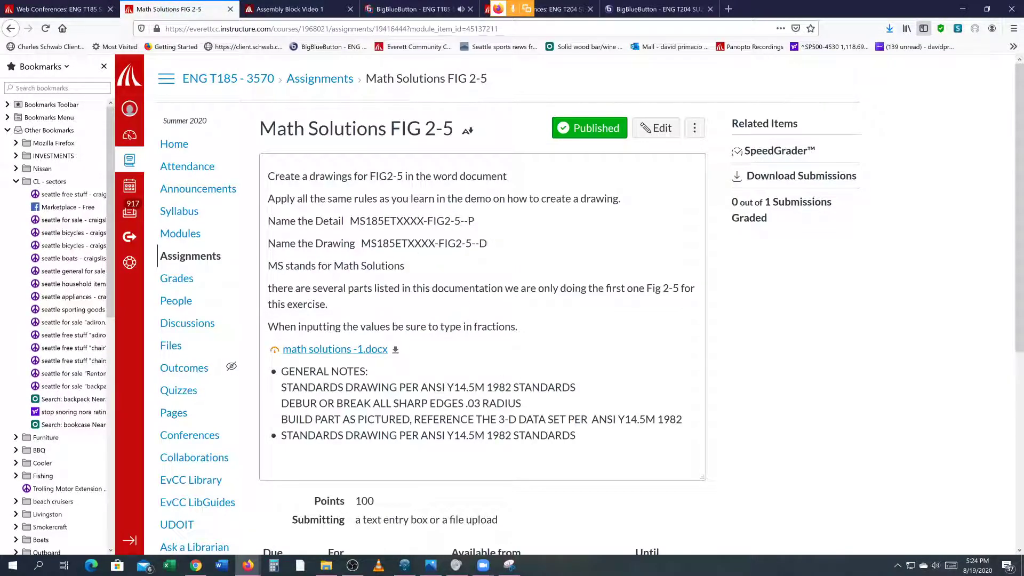
# - Download math solutions -1.docx and open it with Word
pyautogui.scroll(-1, 361, 325)
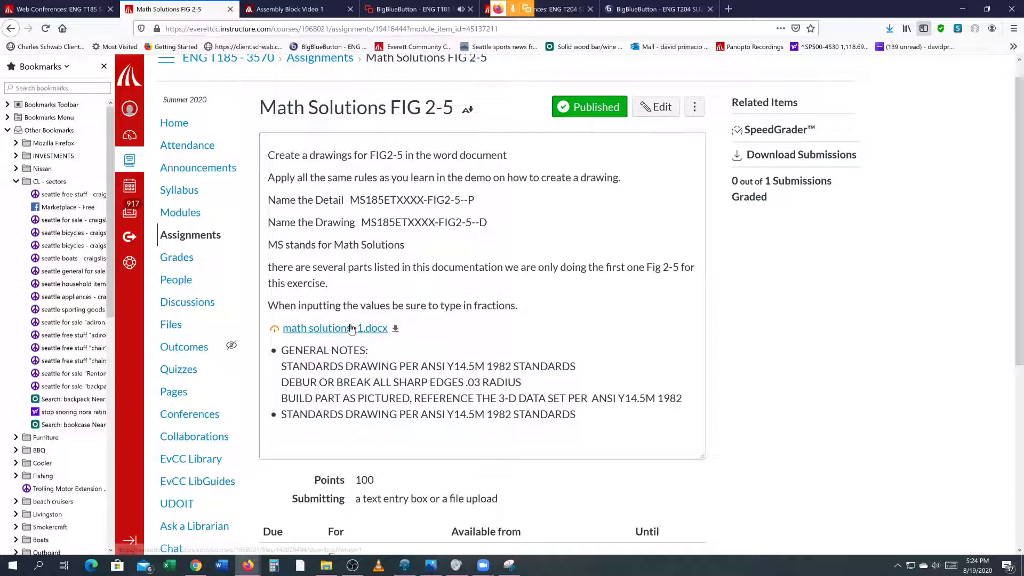
pyautogui.click(351, 328)
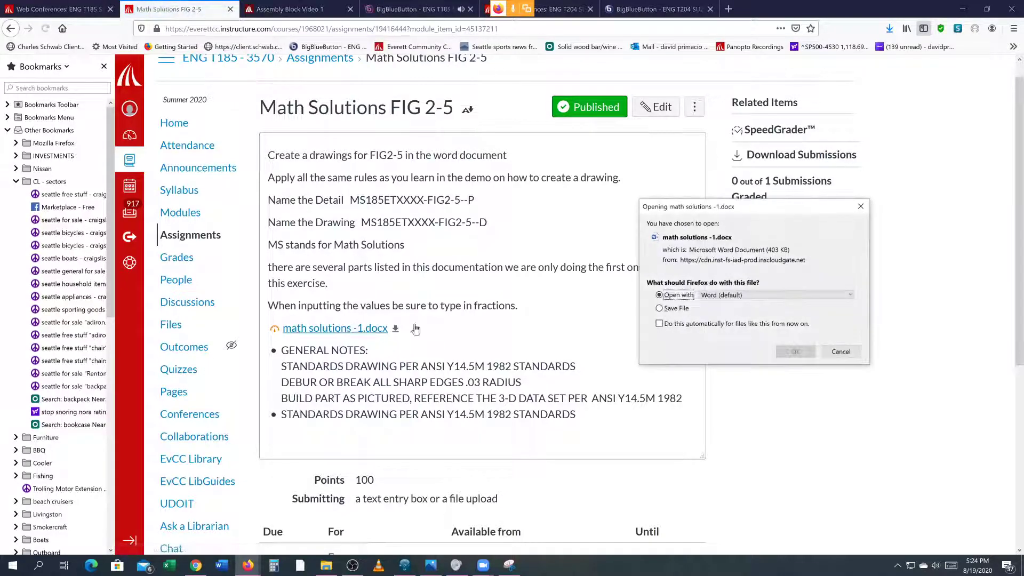
pyautogui.click(796, 350)
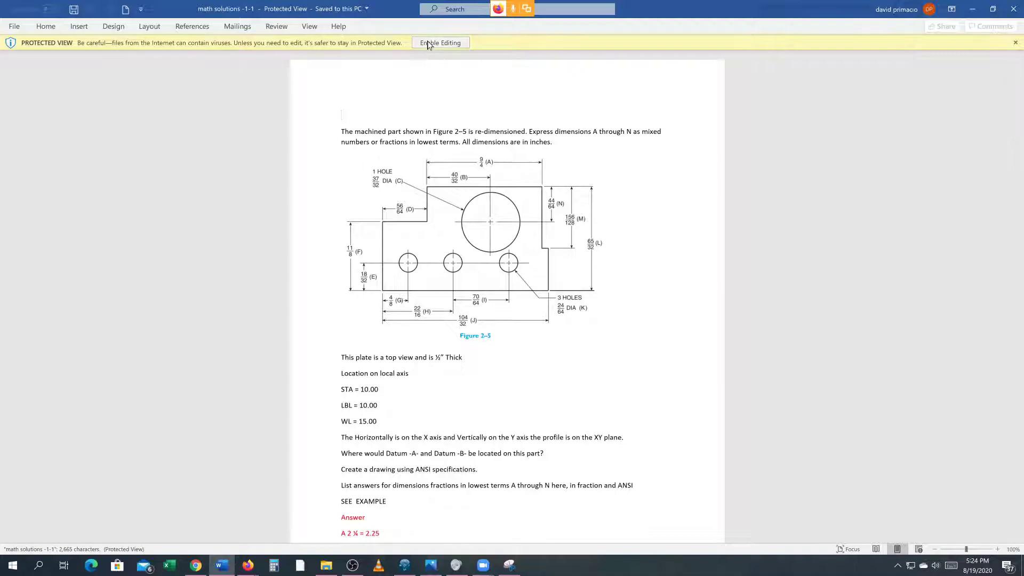
# - Enable editing on the math solutions document and zoom to 130% to read Figure 2–5
pyautogui.click(429, 42)
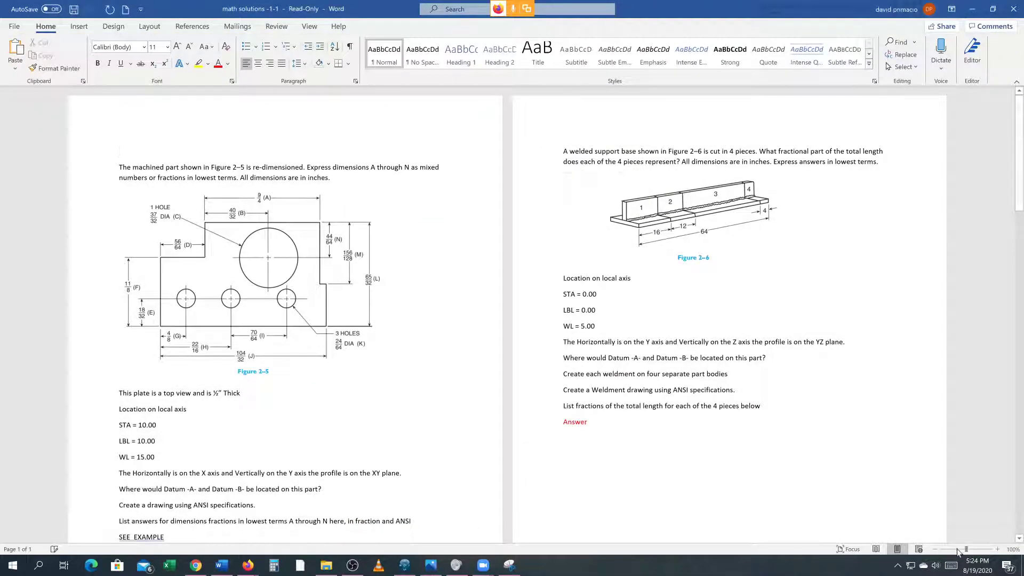
pyautogui.click(998, 549)
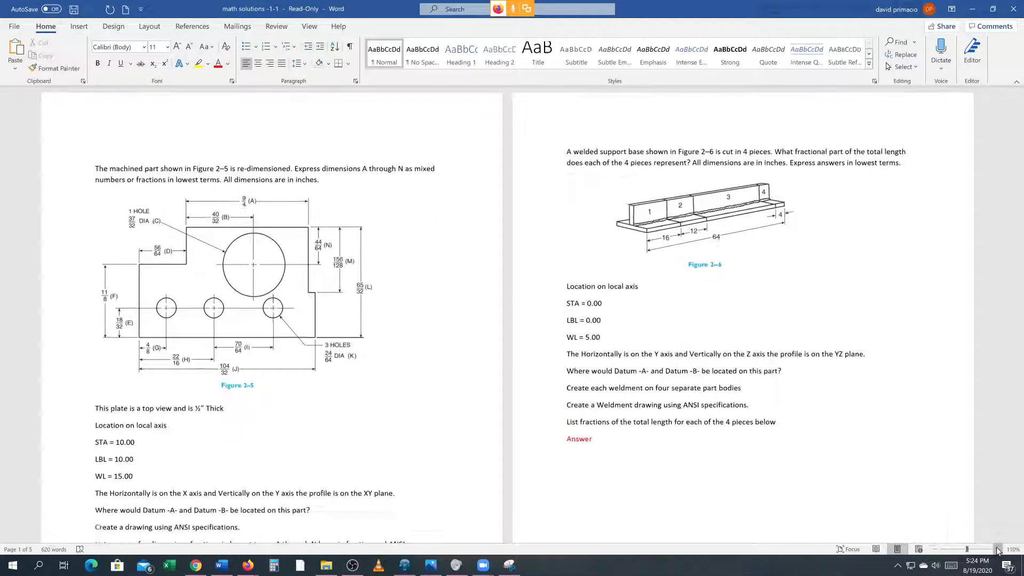
pyautogui.click(998, 550)
pyautogui.click(998, 550)
pyautogui.scroll(-5, 512, 314)
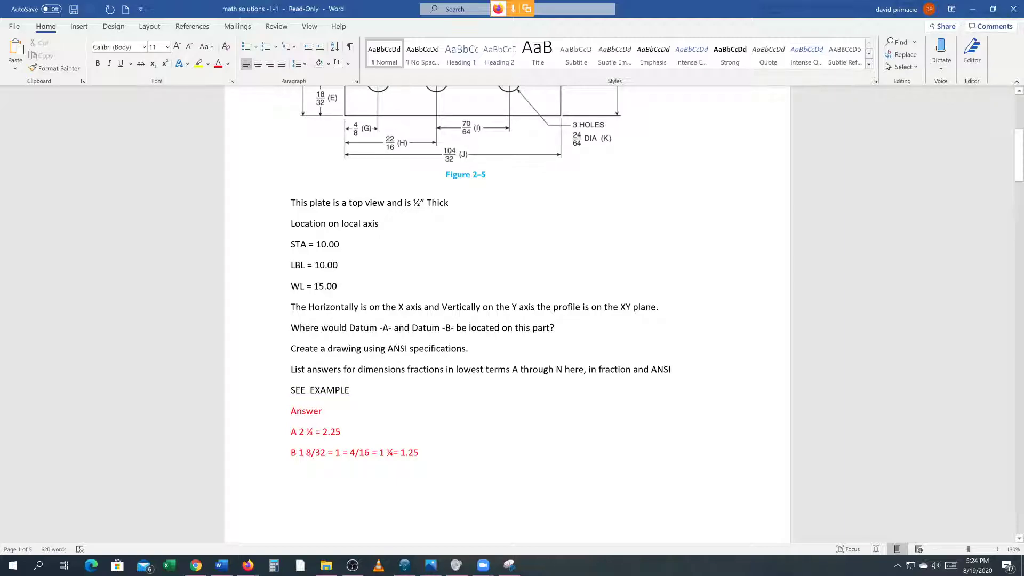
pyautogui.scroll(4, 361, 327)
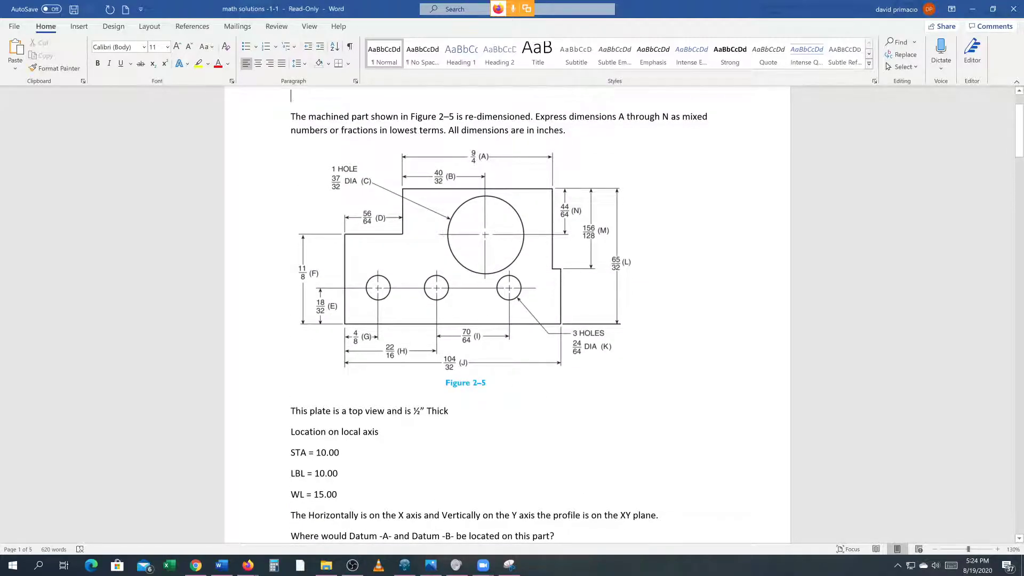
pyautogui.scroll(-1, 365, 344)
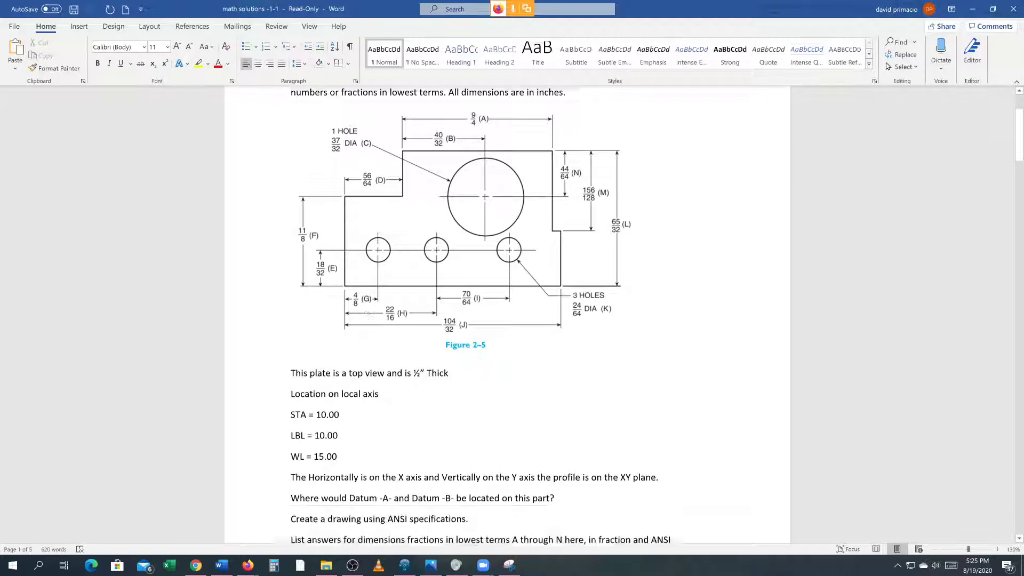
pyautogui.scroll(-1, 367, 314)
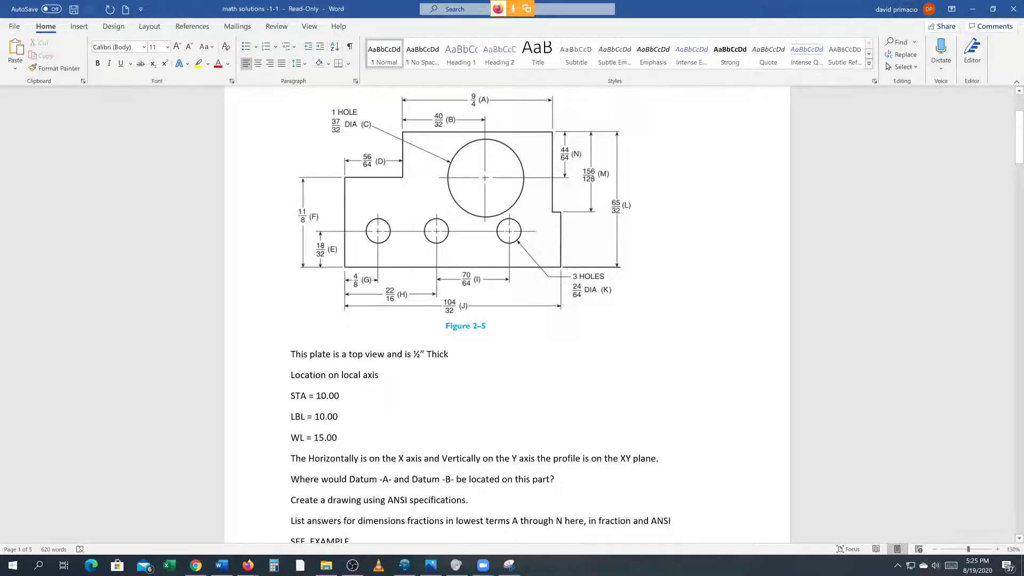
pyautogui.scroll(-2, 490, 330)
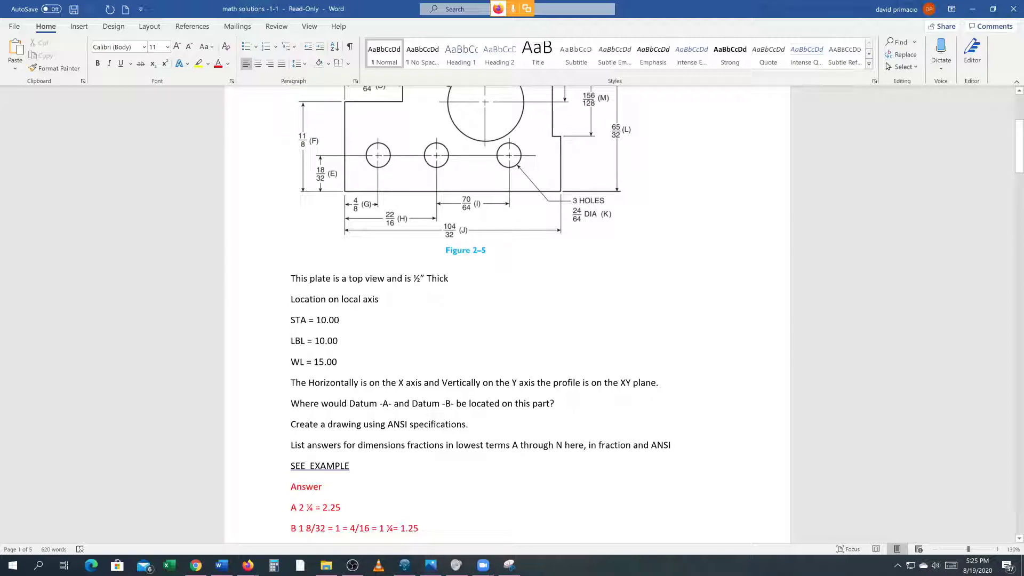
pyautogui.scroll(-1, 480, 315)
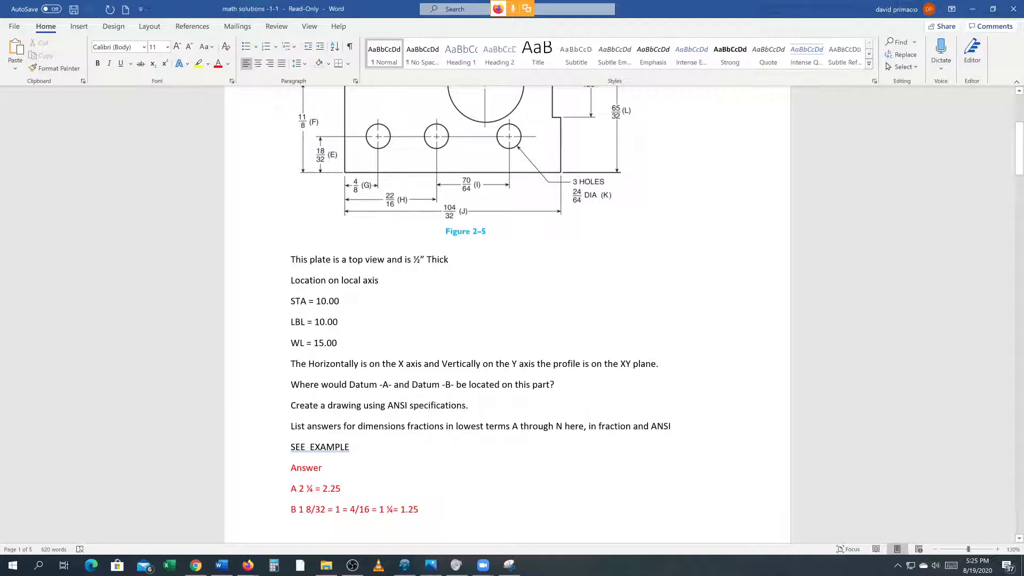
pyautogui.scroll(3, 355, 323)
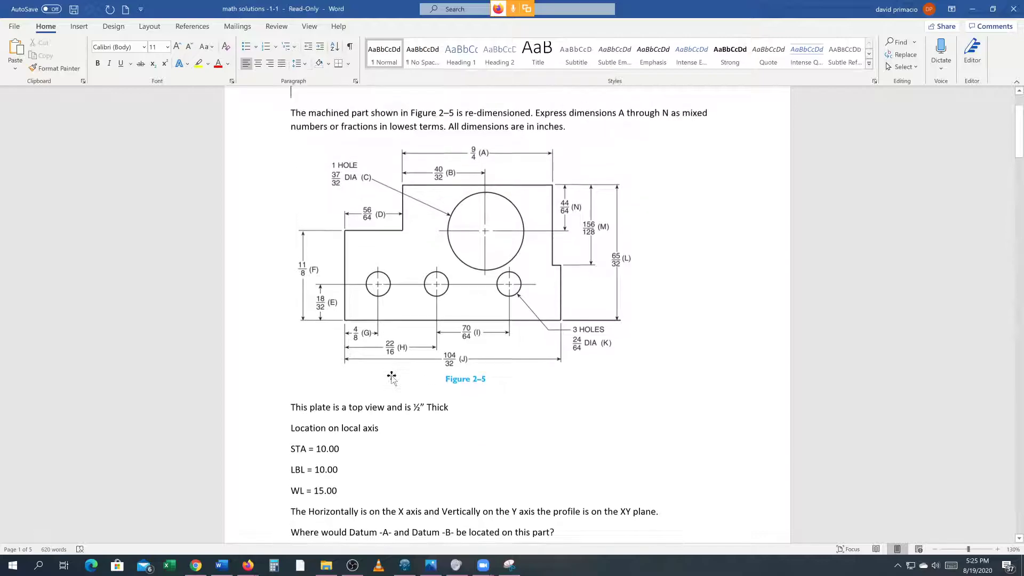
pyautogui.scroll(1, 379, 323)
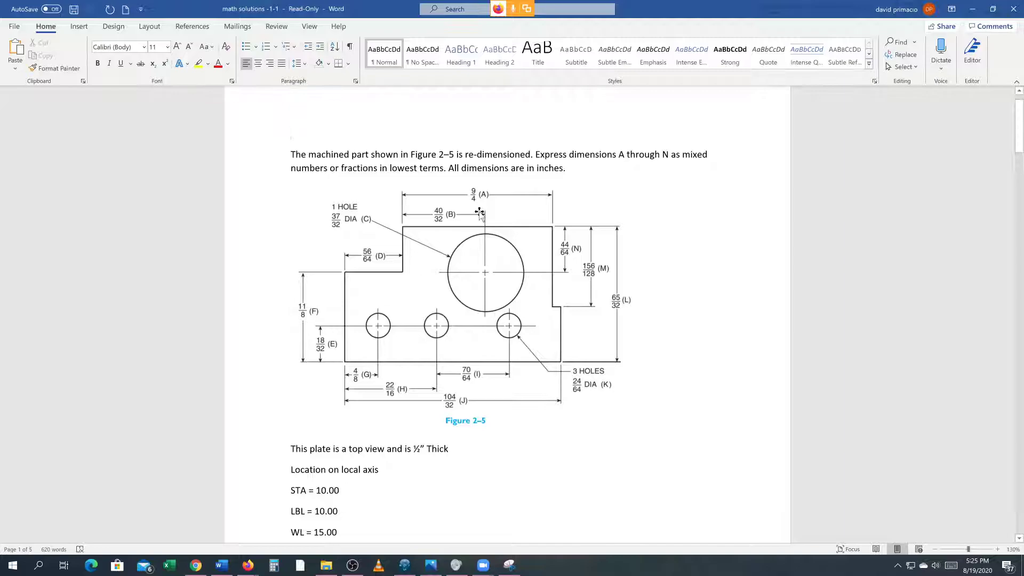
pyautogui.scroll(-2, 479, 212)
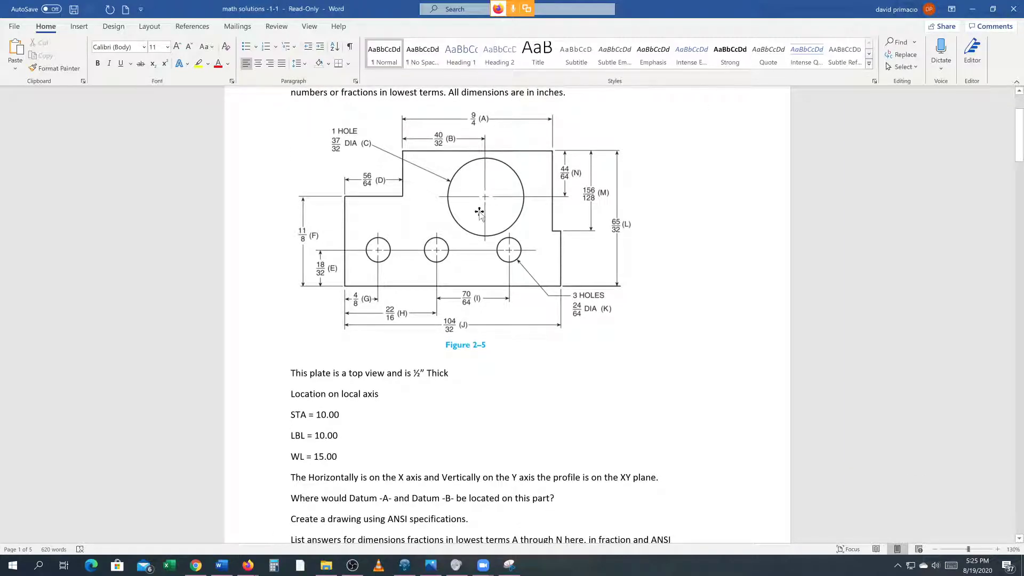
pyautogui.scroll(2, 479, 212)
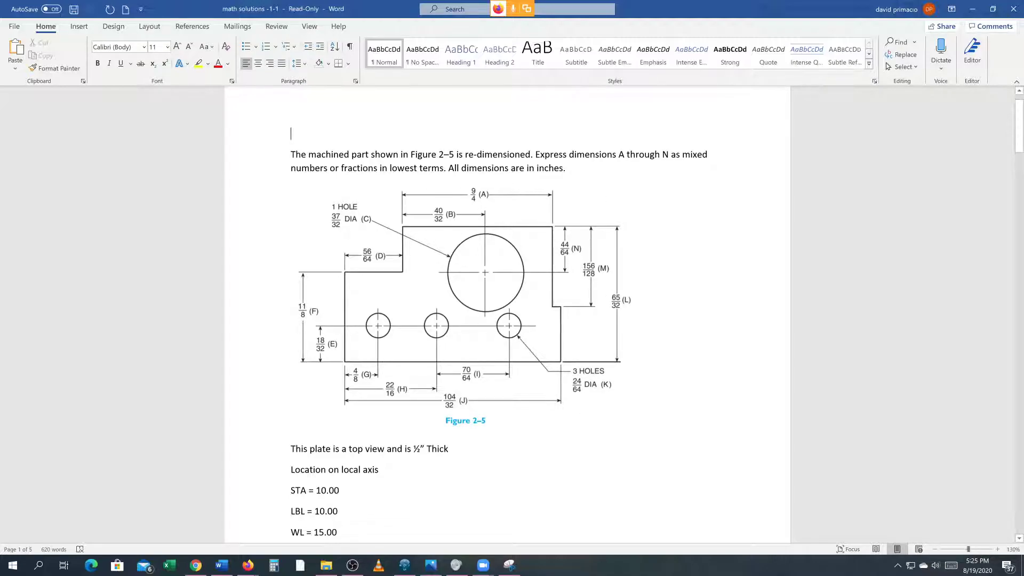
pyautogui.scroll(-2, 544, 377)
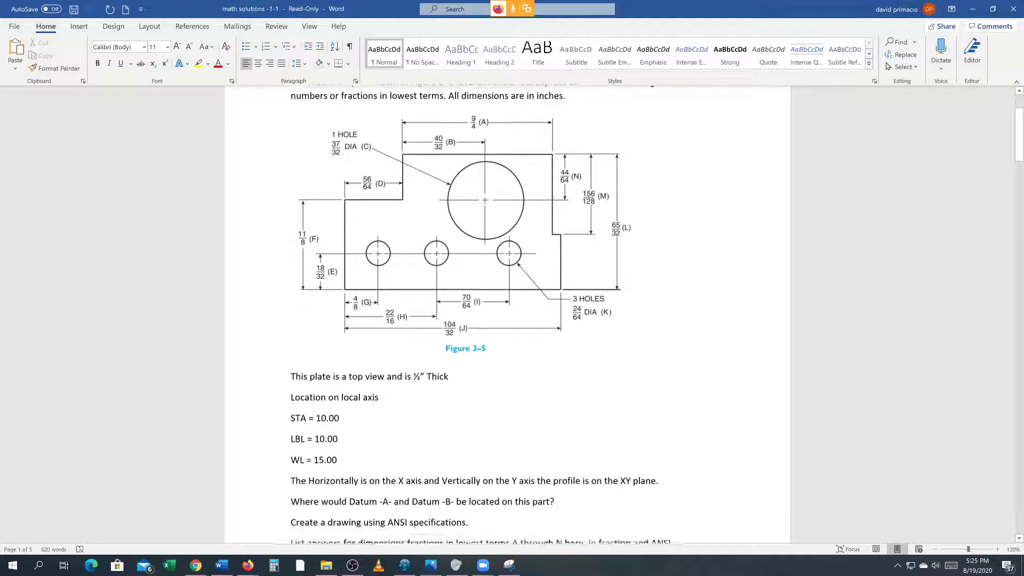
pyautogui.scroll(-6, 507, 315)
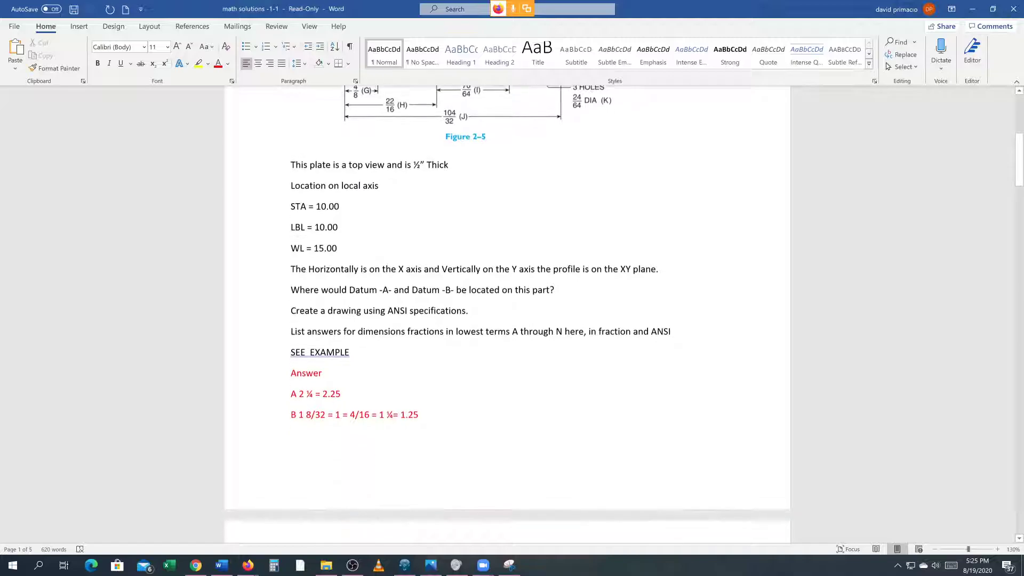
pyautogui.scroll(-6, 507, 315)
pyautogui.scroll(7, 508, 315)
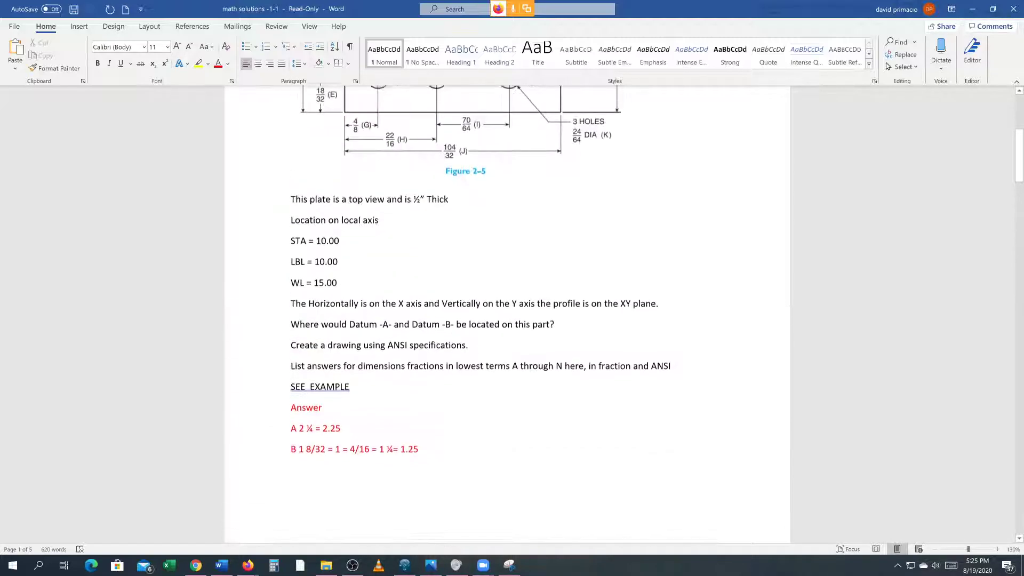
pyautogui.scroll(1, 508, 315)
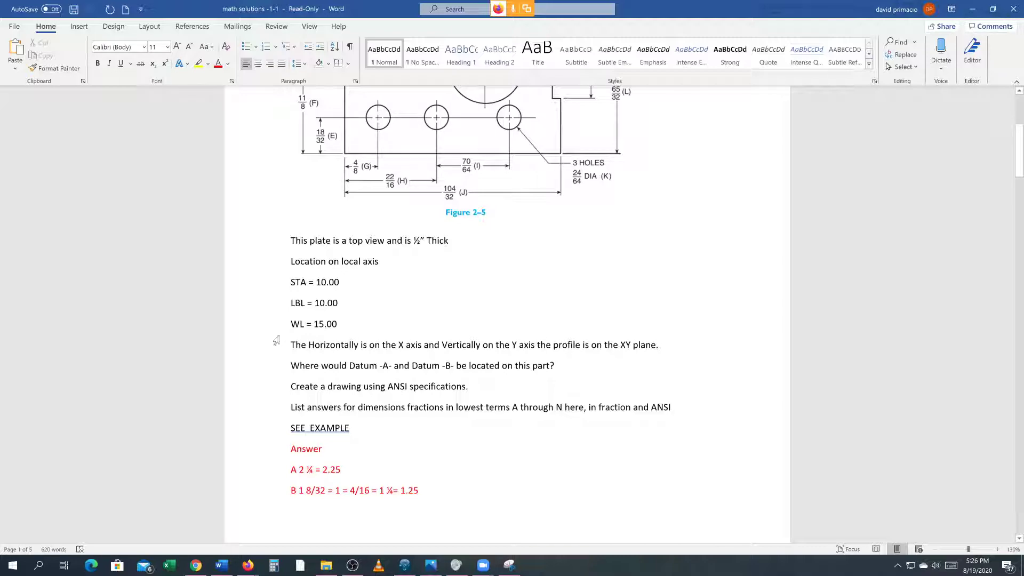
# - Return to 3DEXPERIENCE, cancel the pending STEP import, and bring up the screen recorder
pyautogui.click(405, 565)
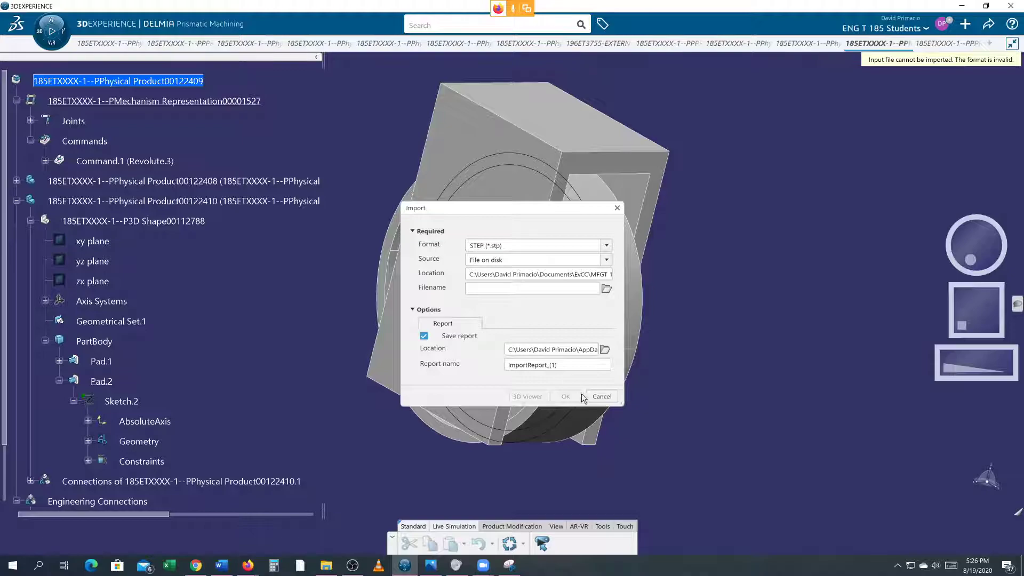
pyautogui.click(599, 396)
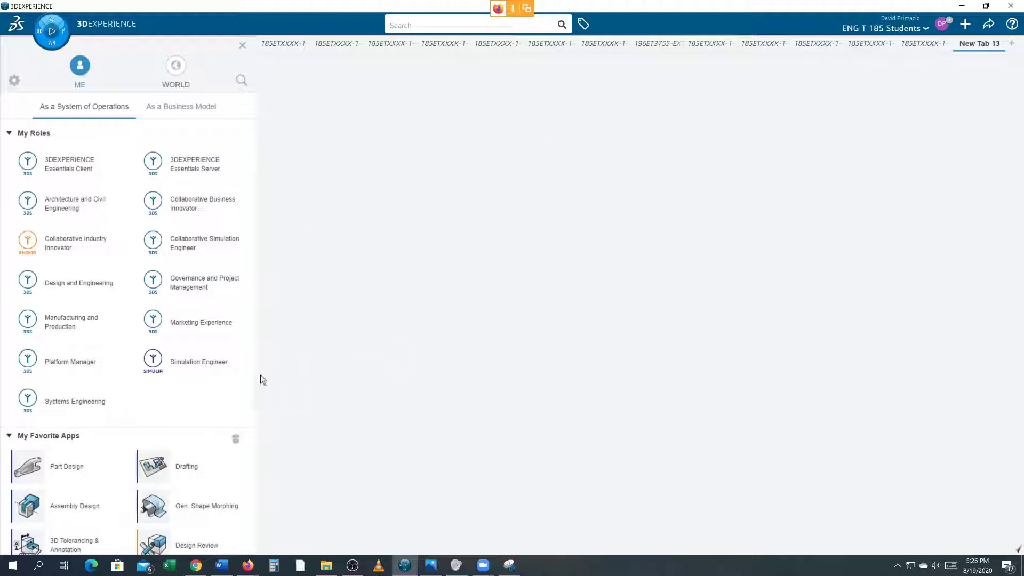
pyautogui.click(352, 565)
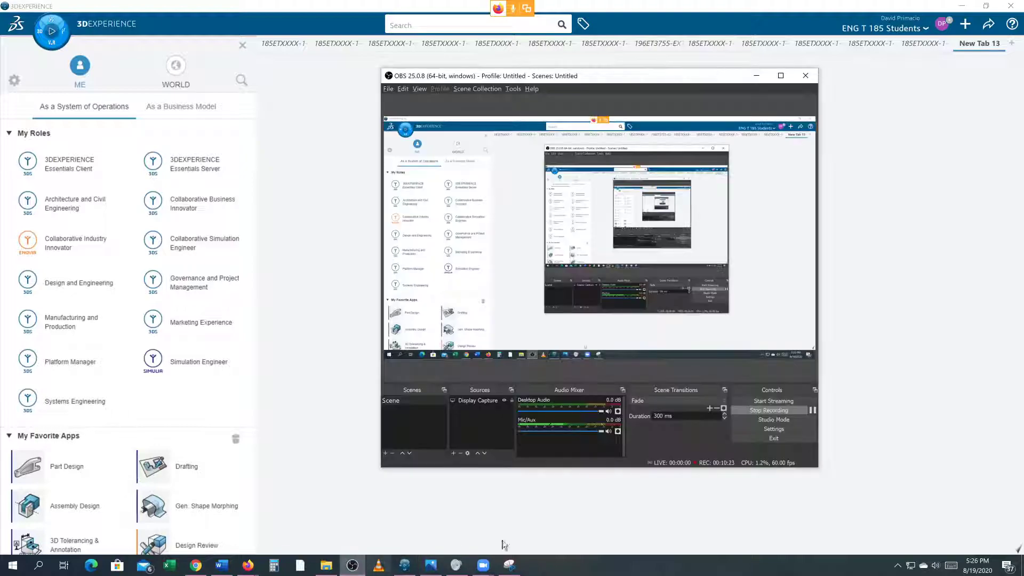
# - Pause the recording, start a new Point in the 3D part, then switch to the conference window
pyautogui.click(811, 411)
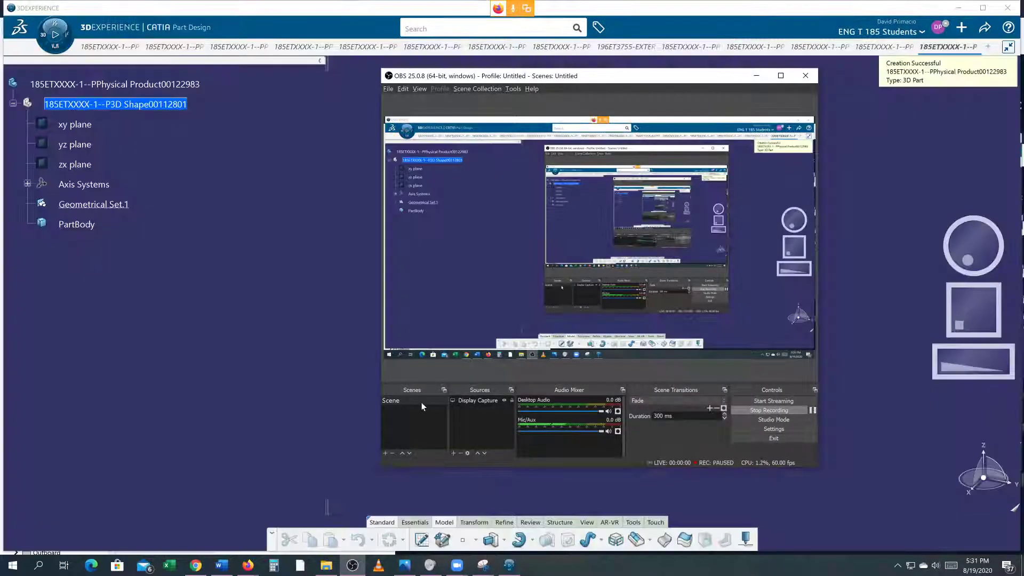
pyautogui.click(327, 399)
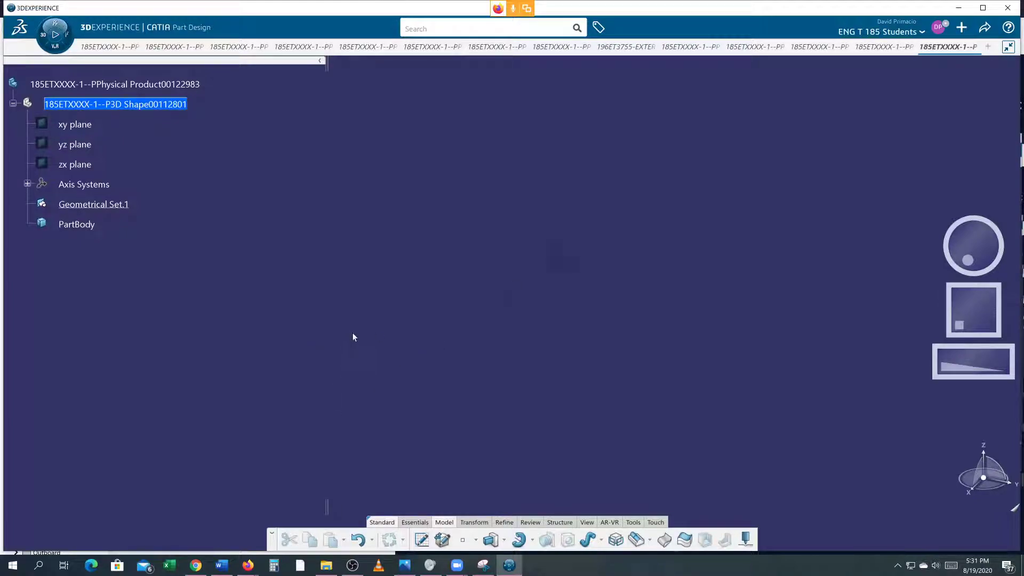
pyautogui.click(462, 540)
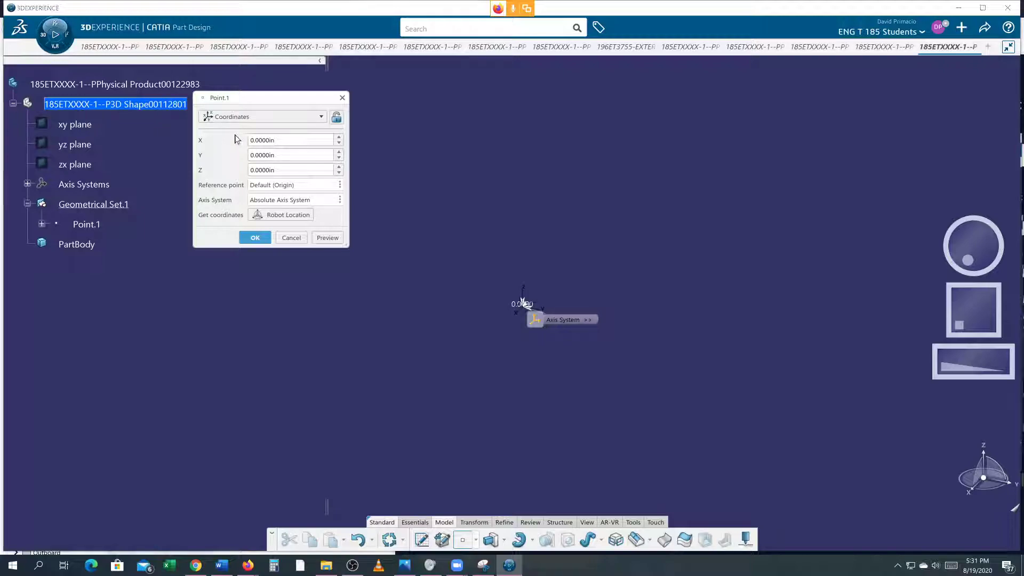
pyautogui.hotkey('alt', 'Tab')
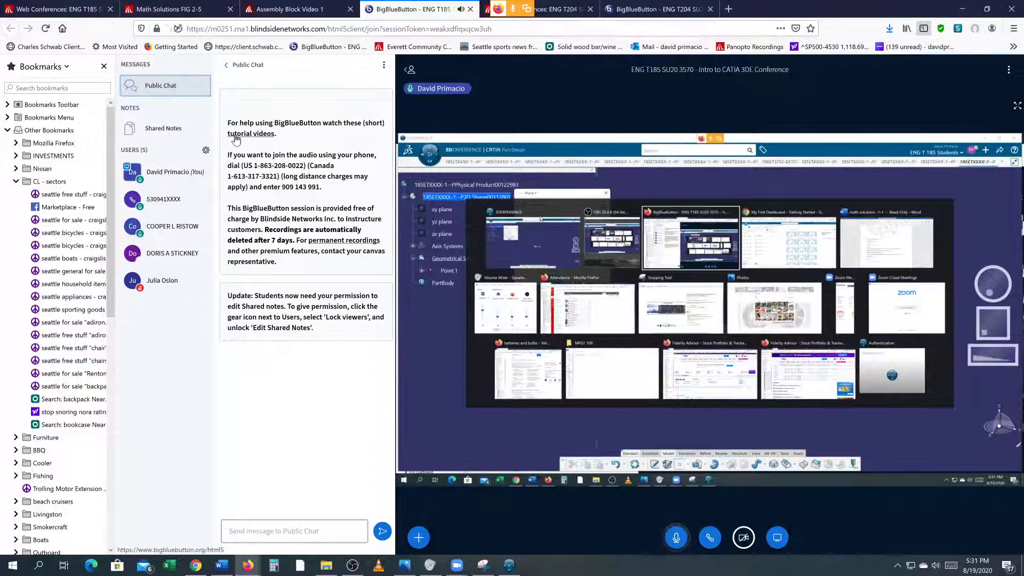
# - View the Math Solutions FIG 2-5 page and Word document, then return to the Point.1 definition
pyautogui.click(185, 10)
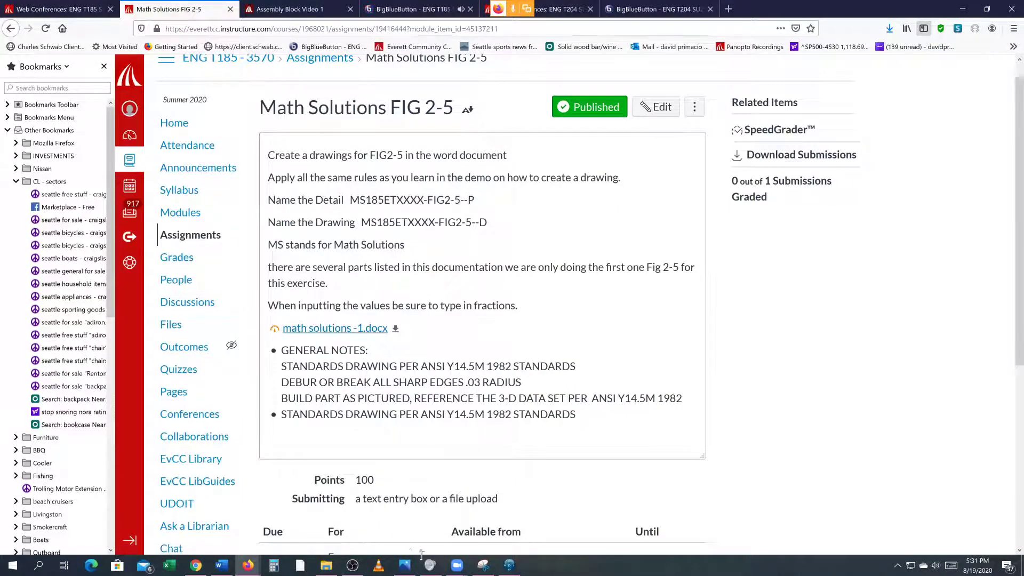
pyautogui.click(223, 565)
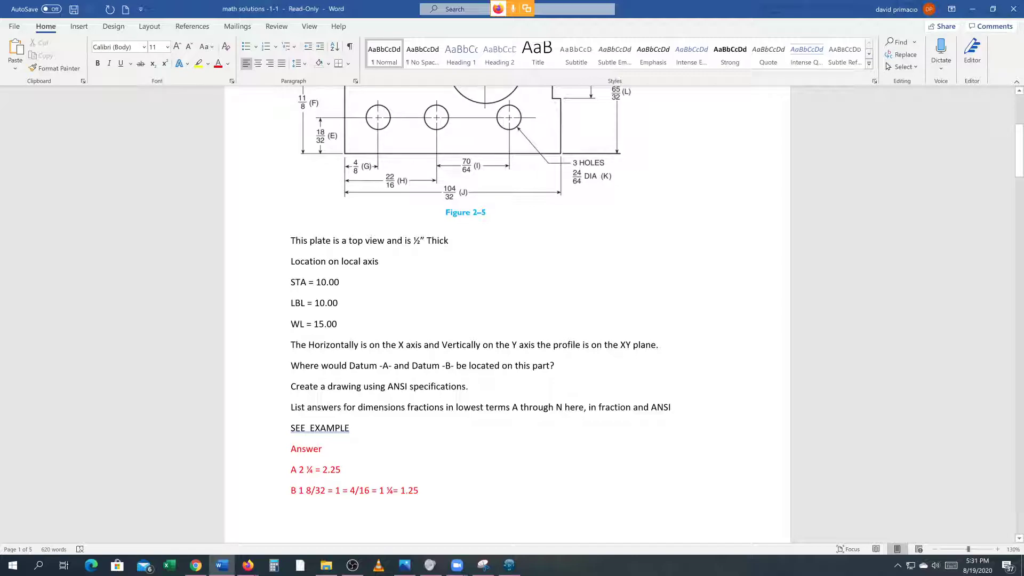
pyautogui.hotkey('alt', 'Tab')
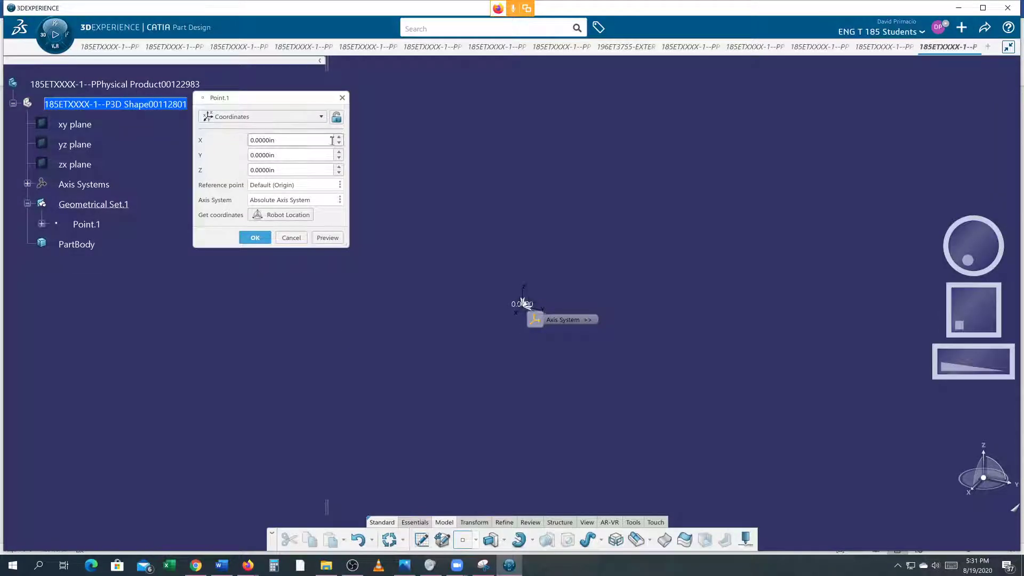
# - Enter X 10 and Y 10 in the Point.1 coordinate fields
pyautogui.doubleClick(293, 140)
pyautogui.write('10')
pyautogui.click(257, 156)
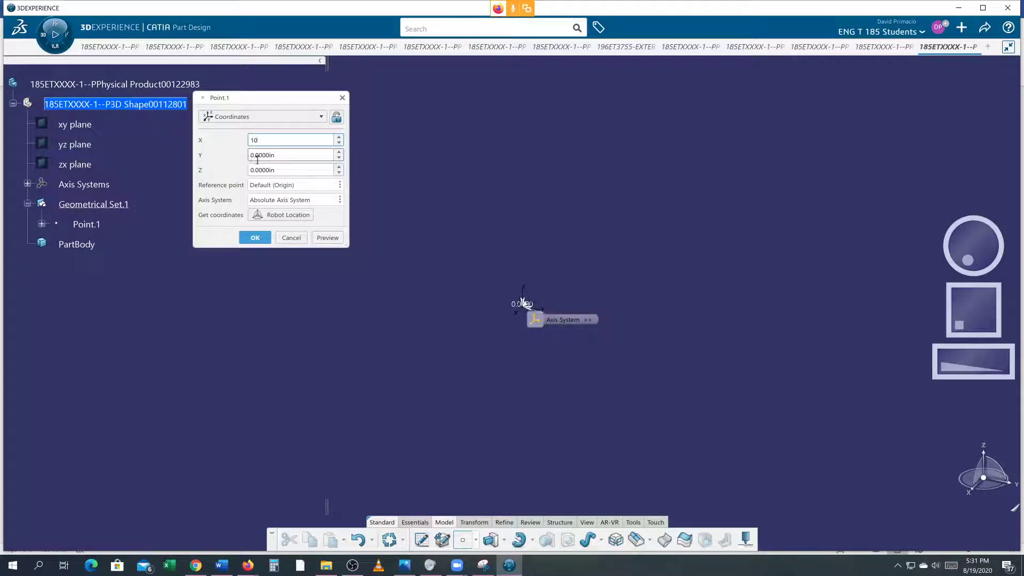
pyautogui.doubleClick(293, 156)
pyautogui.write('10')
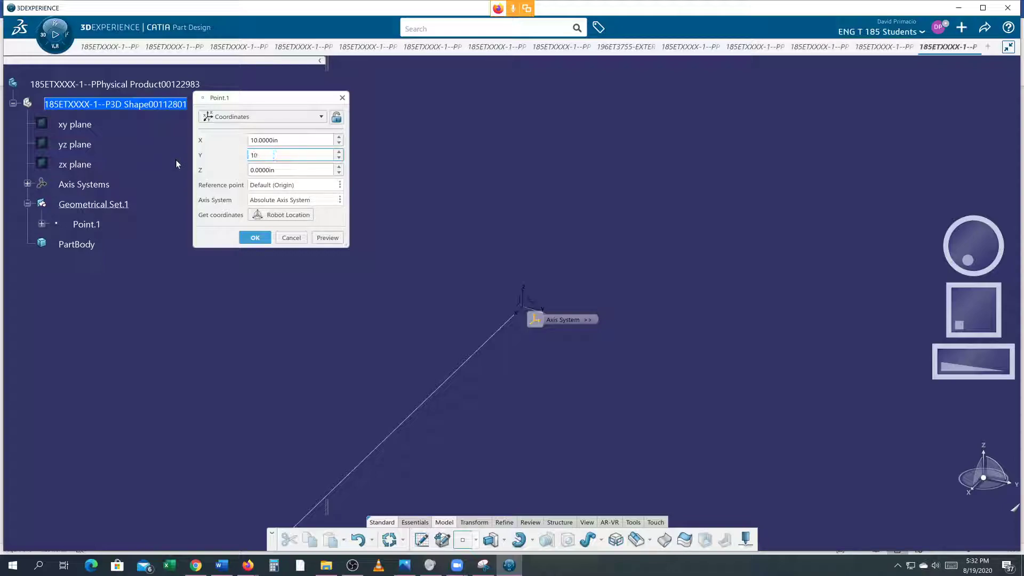
pyautogui.press('Return')
# - Set Z to 15, centre the point preview, and switch to the Word notes
pyautogui.click(295, 172)
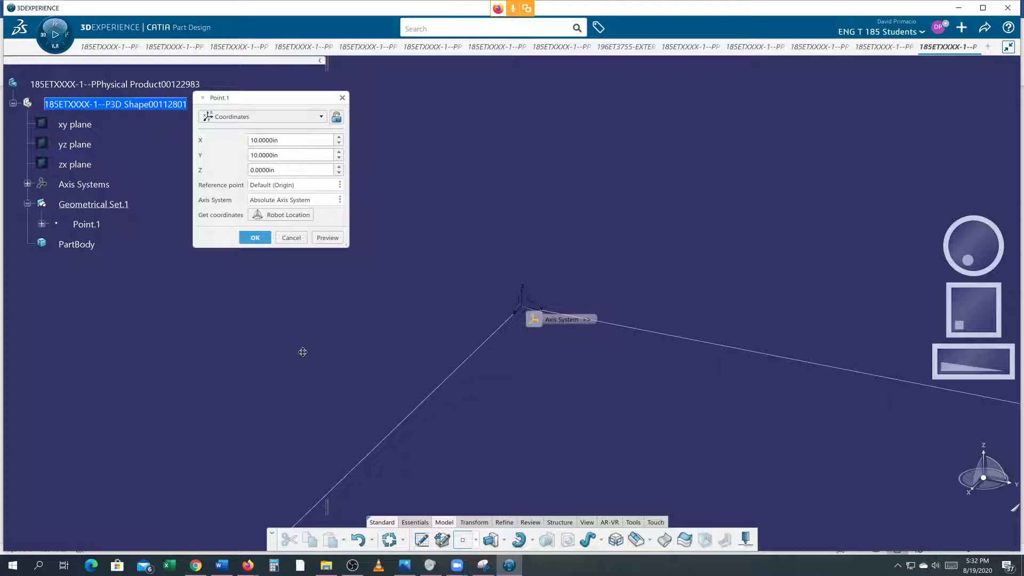
pyautogui.scroll(-5, 596, 375)
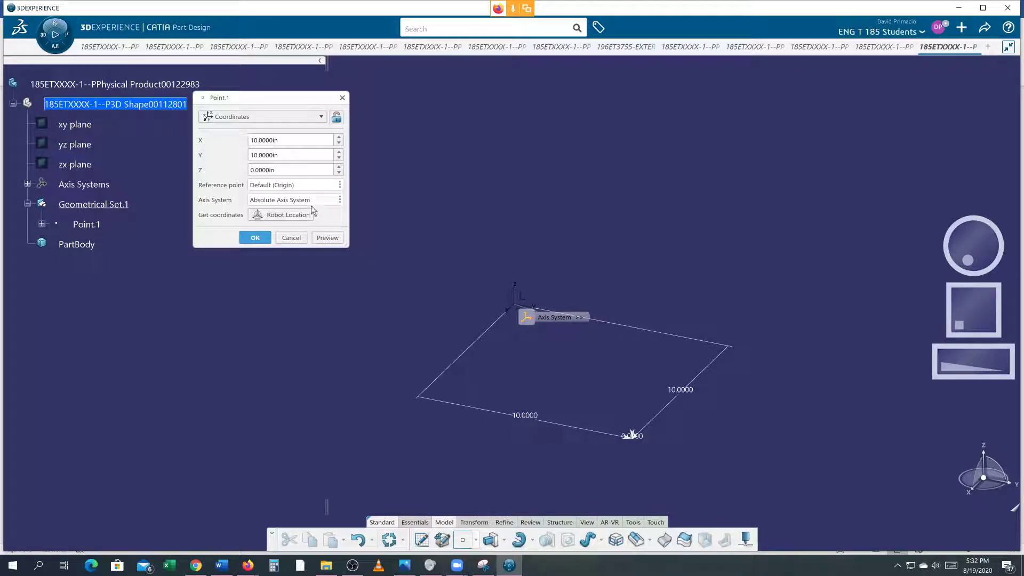
pyautogui.moveTo(282, 172); pyautogui.dragTo(216, 171)
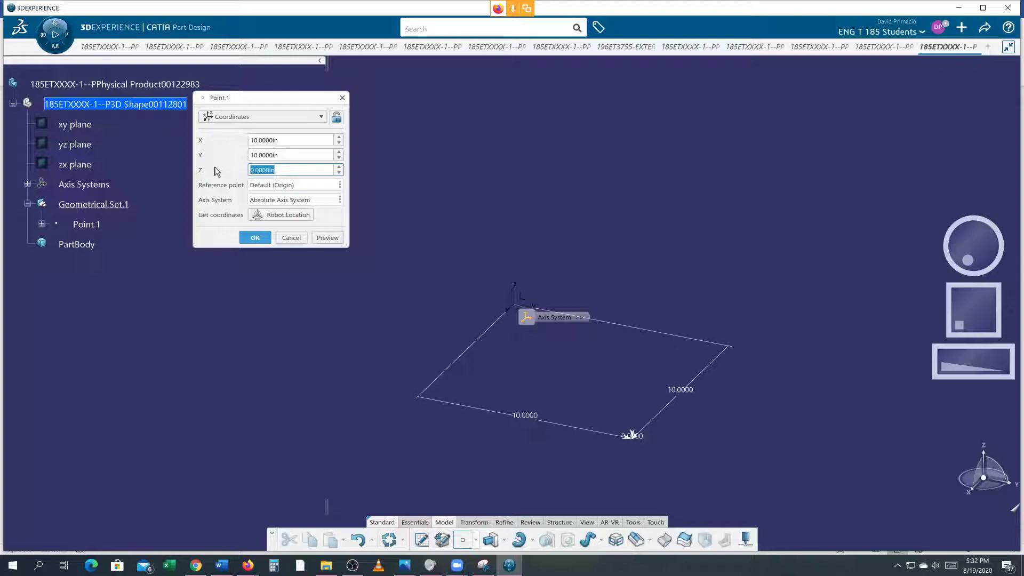
pyautogui.write('15')
pyautogui.press('Tab')
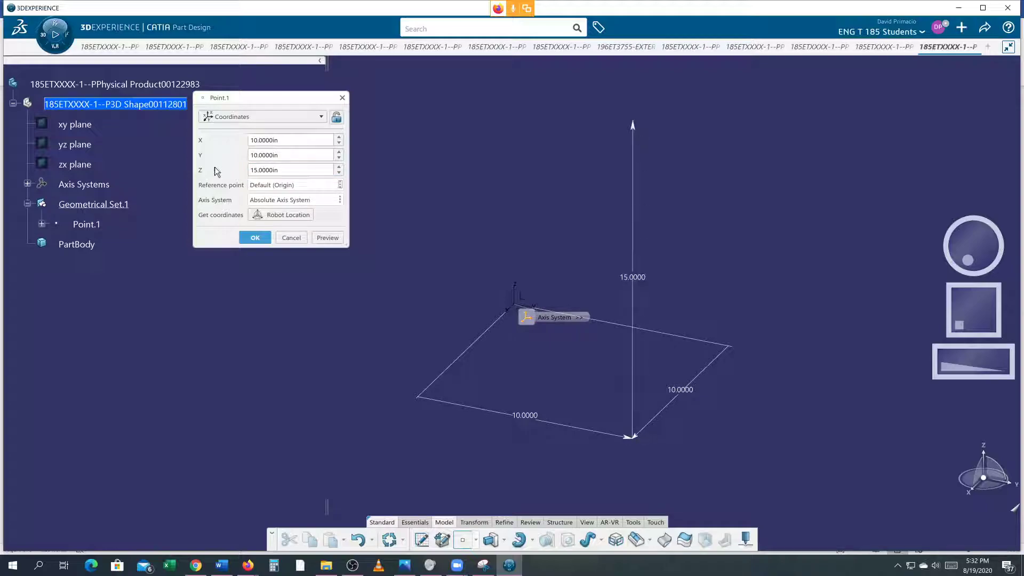
pyautogui.moveTo(346, 327); pyautogui.dragTo(398, 326, button='middle')
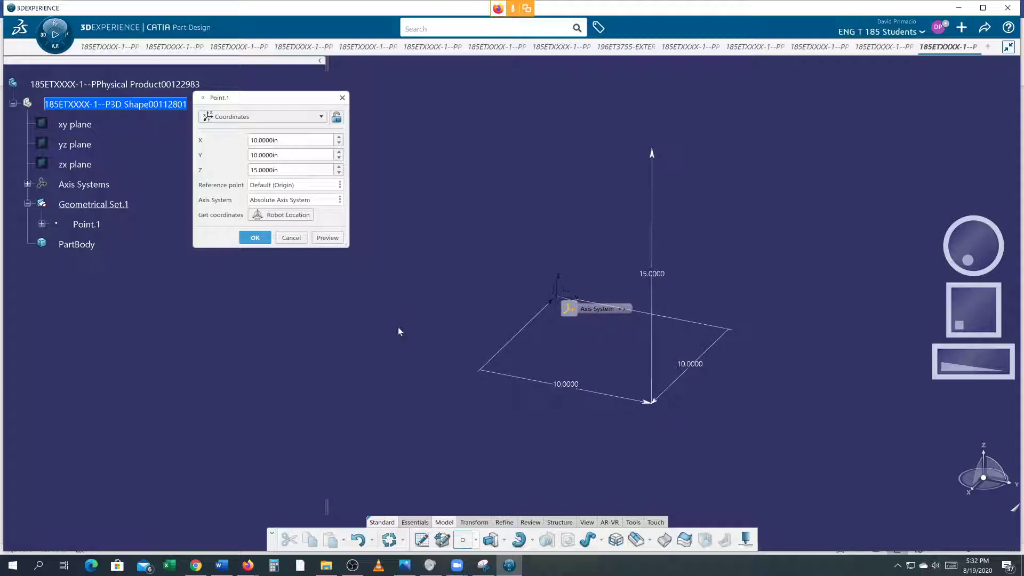
pyautogui.hotkey('alt', 'Tab')
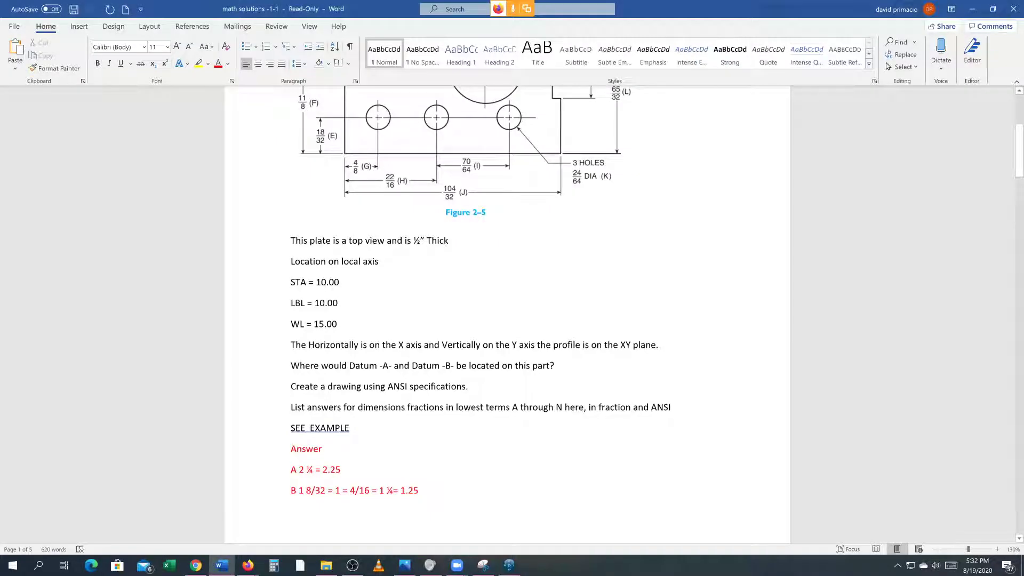
# - Check the STA, WL and LBL location values in the Word notes, then return to CATIA
pyautogui.moveTo(307, 283); pyautogui.dragTo(288, 284)
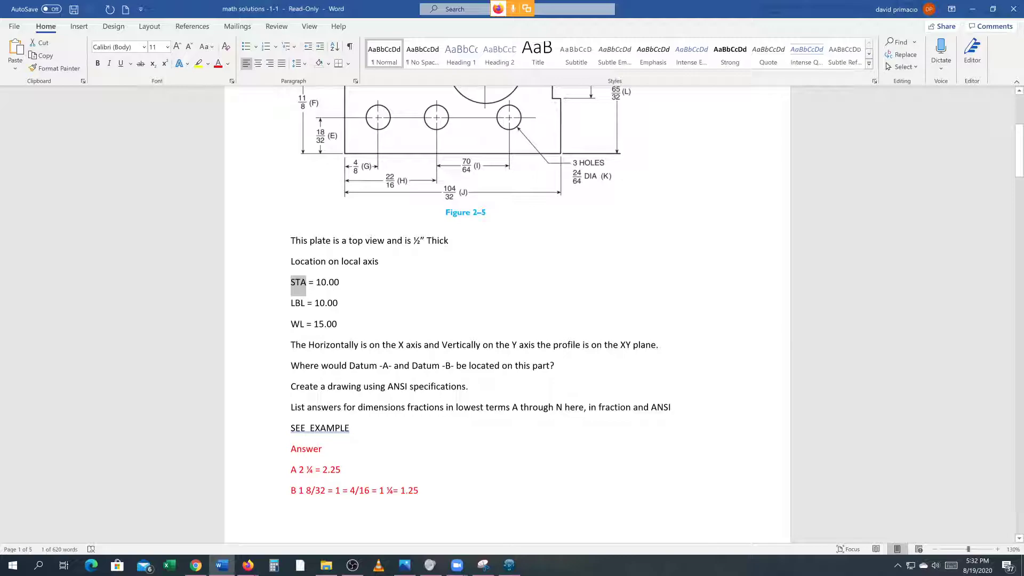
pyautogui.press('Down')
pyautogui.press('Down')
pyautogui.press('Home')
pyautogui.hotkey('shift', 'Right')
pyautogui.hotkey('shift', 'Right')
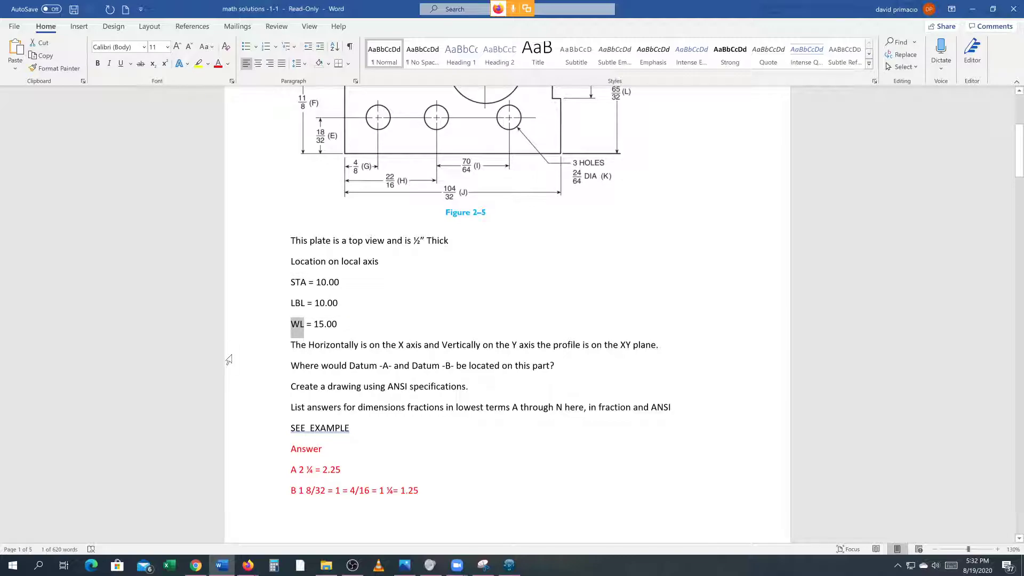
pyautogui.click(269, 309)
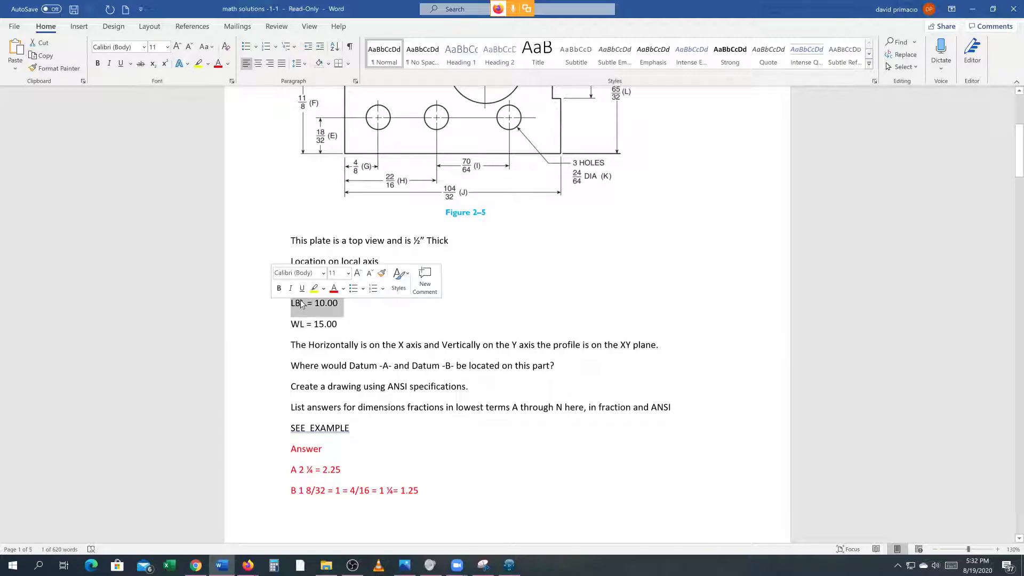
pyautogui.click(308, 303)
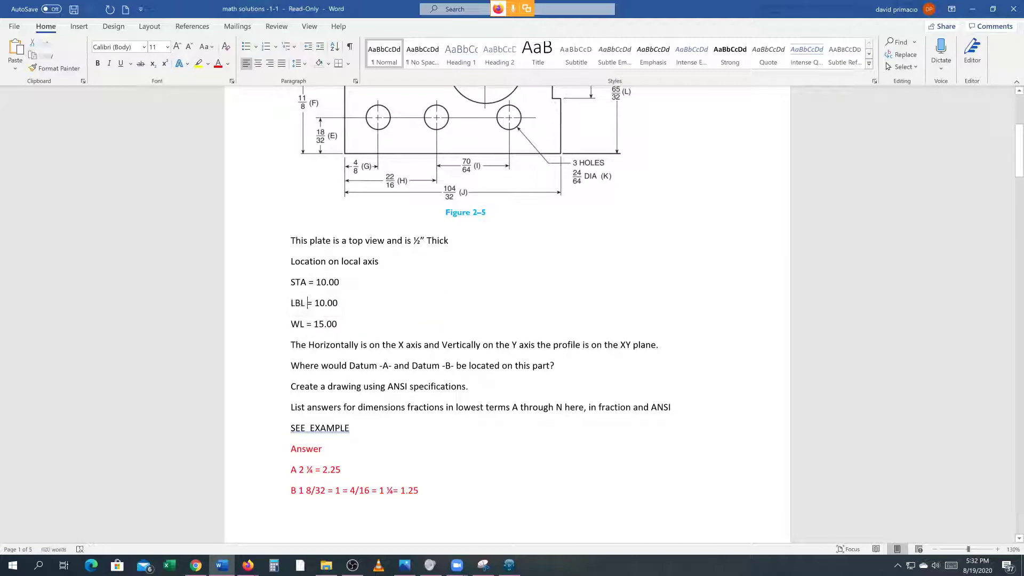
pyautogui.doubleClick(308, 303)
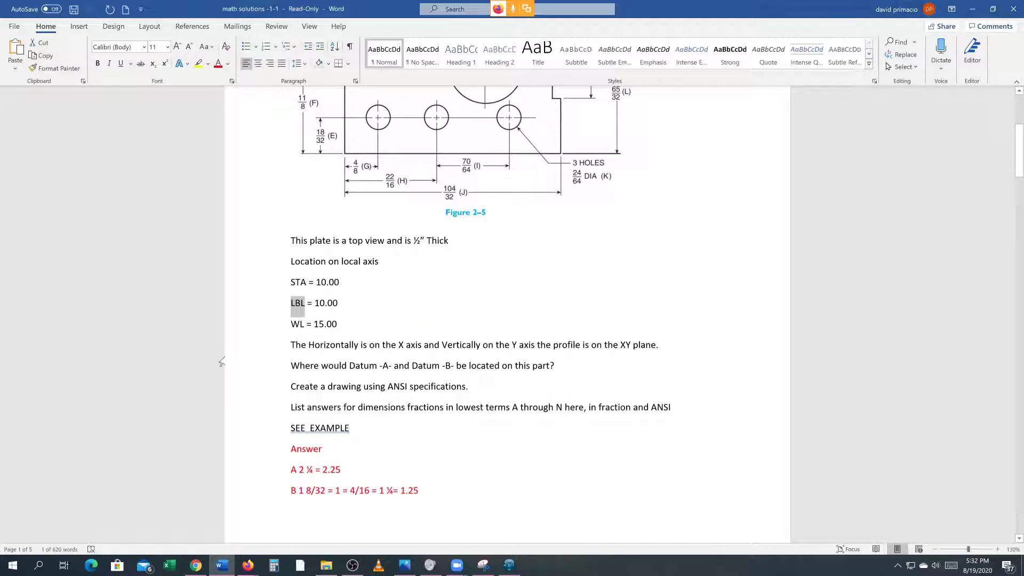
pyautogui.hotkey('alt', 'Tab')
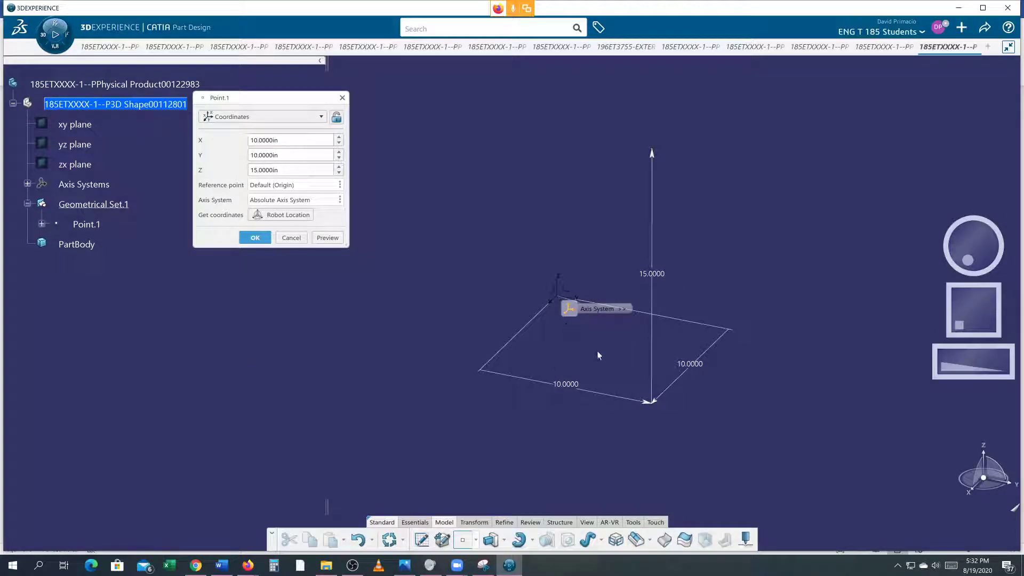
# - Change Point.1's Y to -10in, placing it at 10, -10, 15, and confirm the point
pyautogui.moveTo(548, 335); pyautogui.dragTo(537, 288, button='middle')
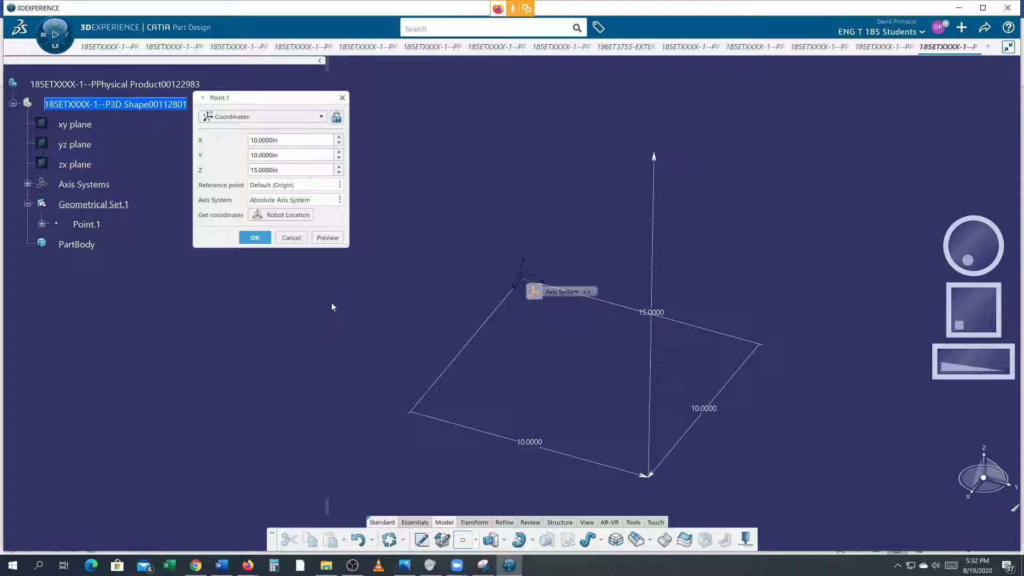
pyautogui.scroll(-5, 453, 326)
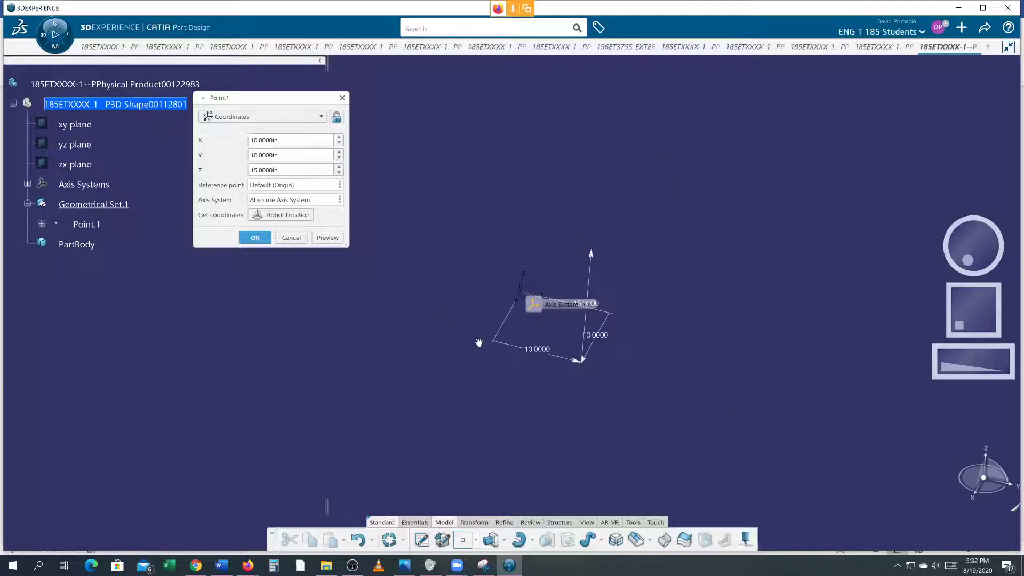
pyautogui.scroll(5, 479, 343)
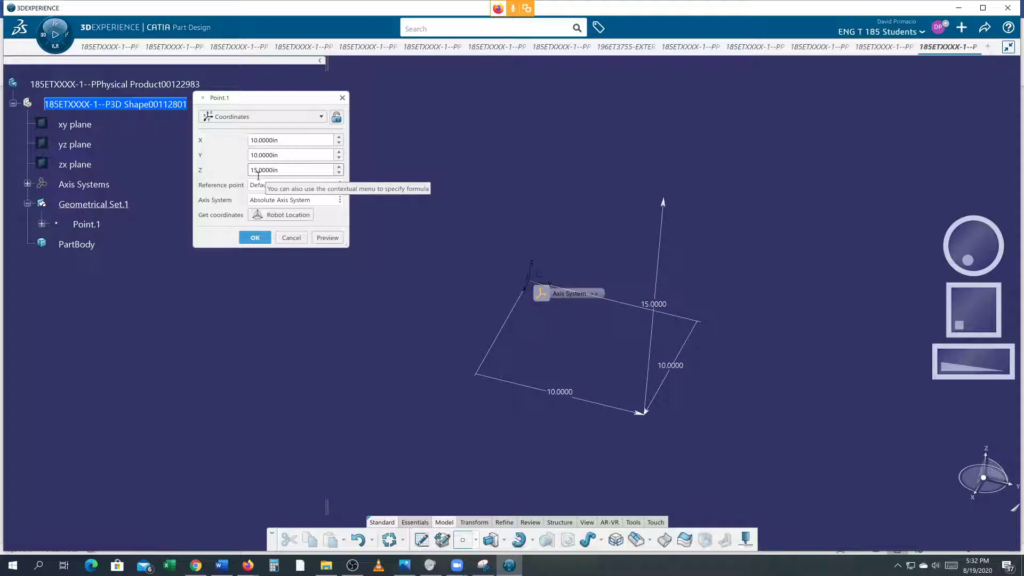
pyautogui.scroll(2, 448, 346)
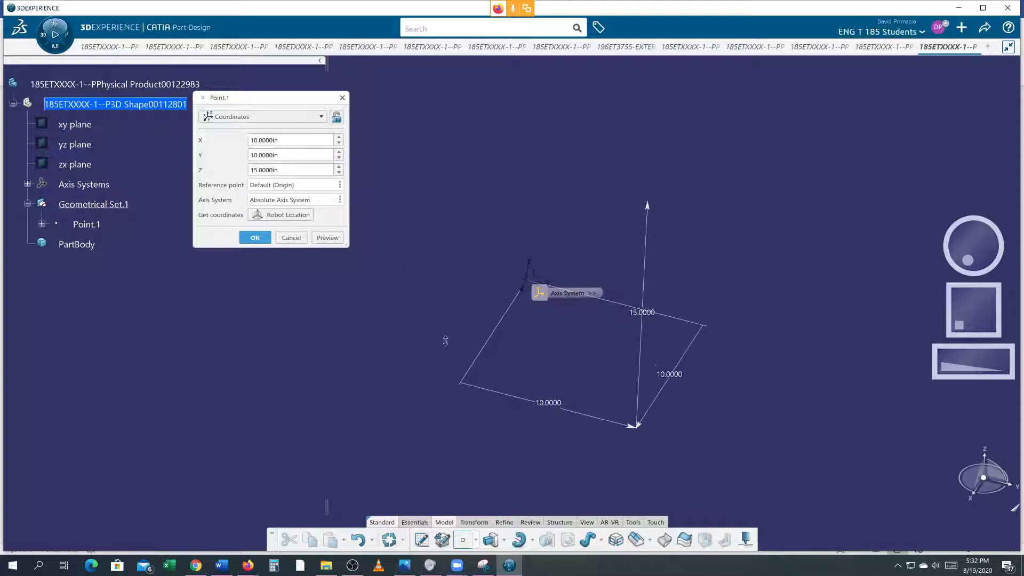
pyautogui.scroll(2, 446, 341)
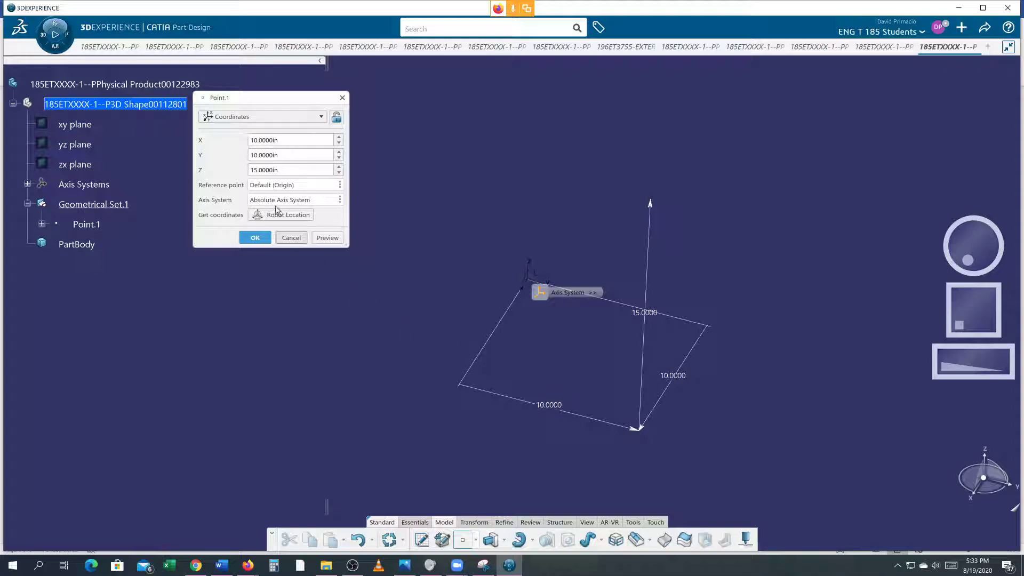
pyautogui.click(261, 154)
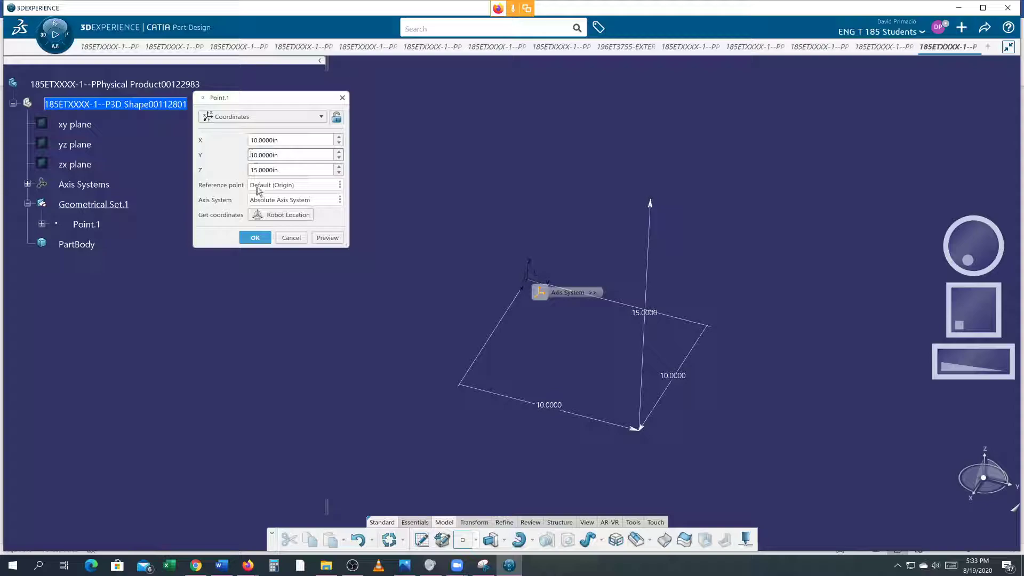
pyautogui.write('-')
pyautogui.press('Tab')
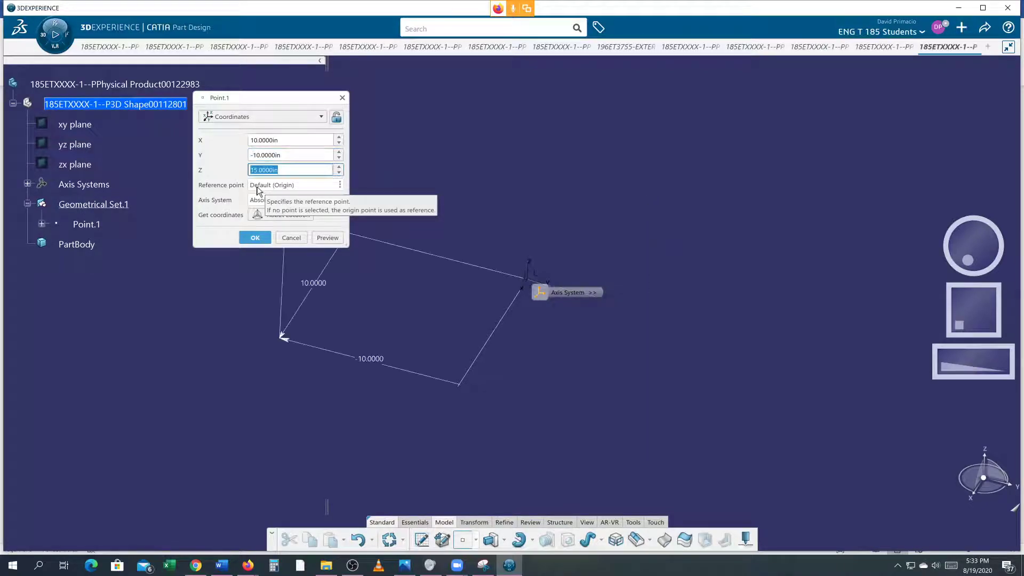
pyautogui.moveTo(330, 383); pyautogui.dragTo(512, 240, button='middle')
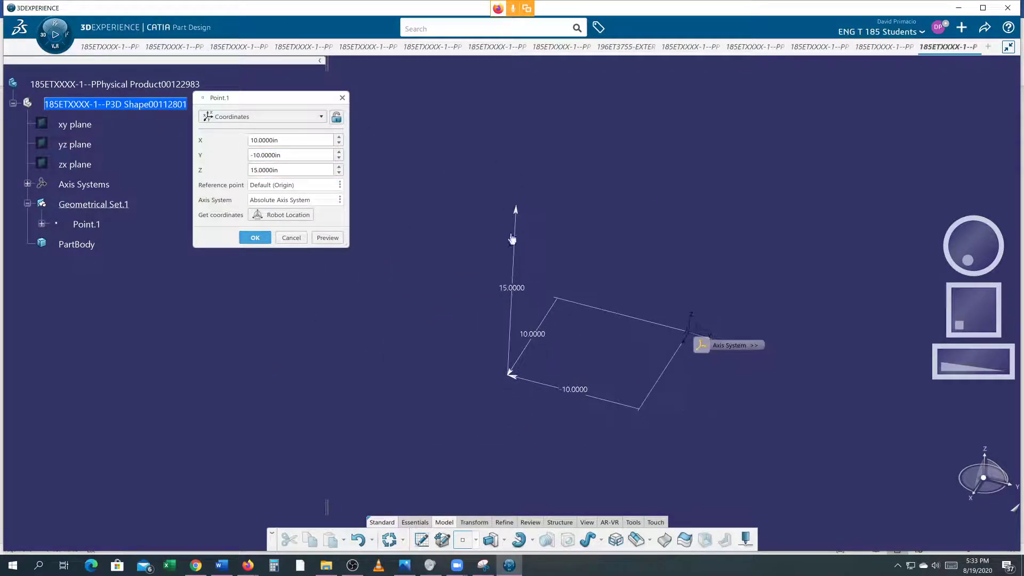
pyautogui.click(255, 238)
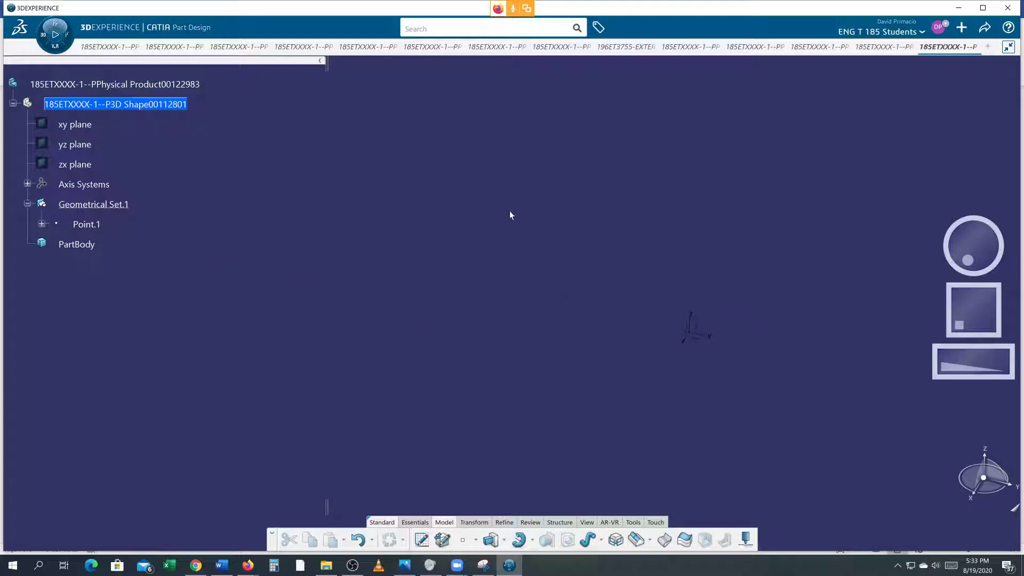
# - Create a new axis system from the Essentials section with Point.1 as its origin
pyautogui.click(95, 224)
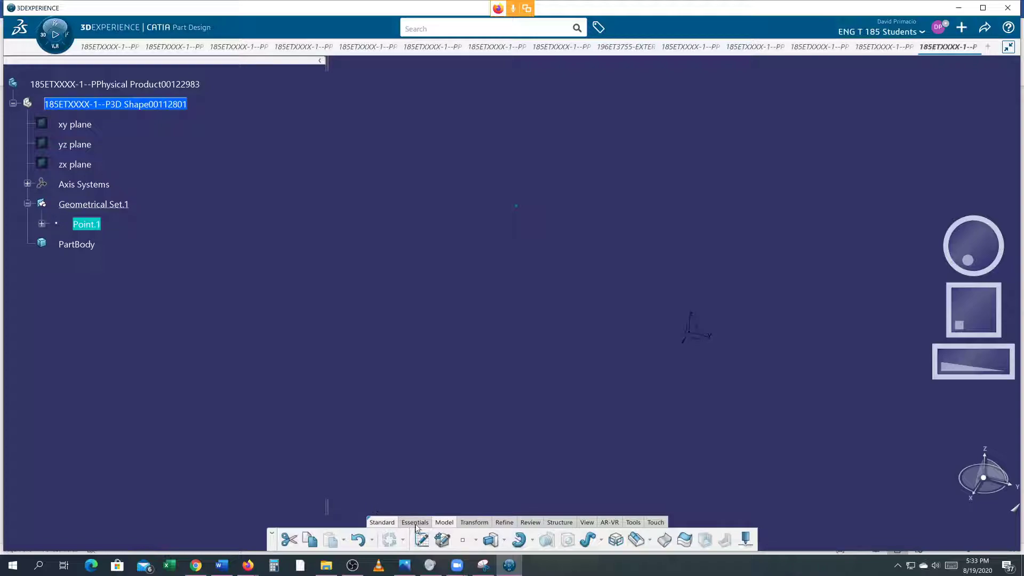
pyautogui.click(415, 524)
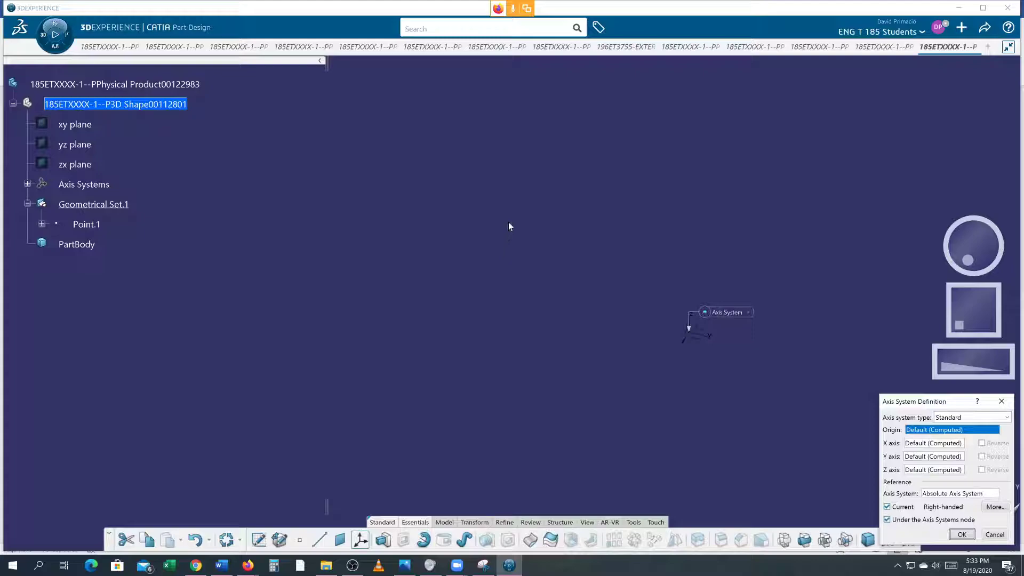
pyautogui.click(86, 224)
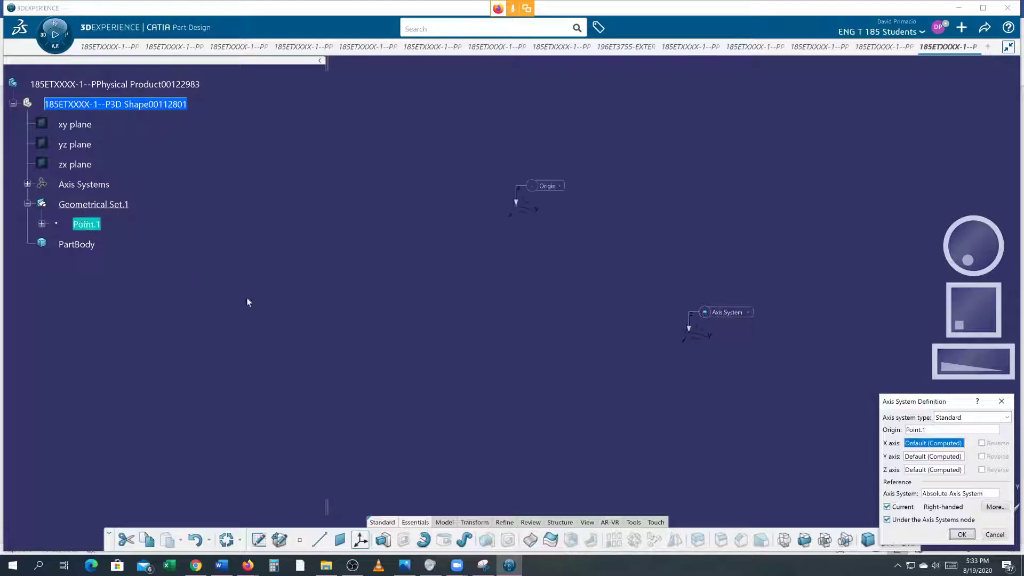
pyautogui.click(960, 535)
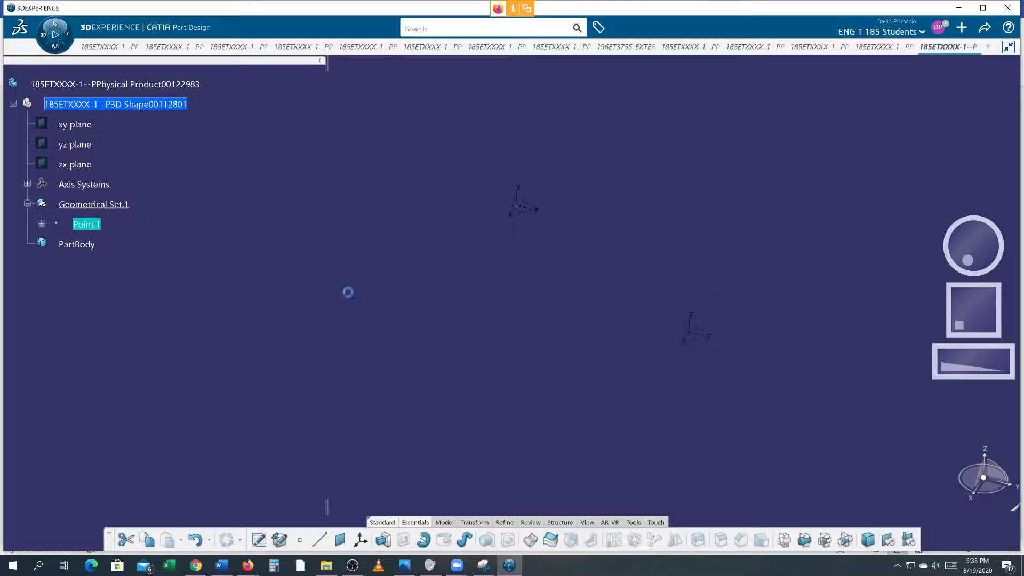
# - Rename Axis System.2 to LOCAL_AXIS in its Feature Properties
pyautogui.click(27, 183)
pyautogui.rightClick(101, 226)
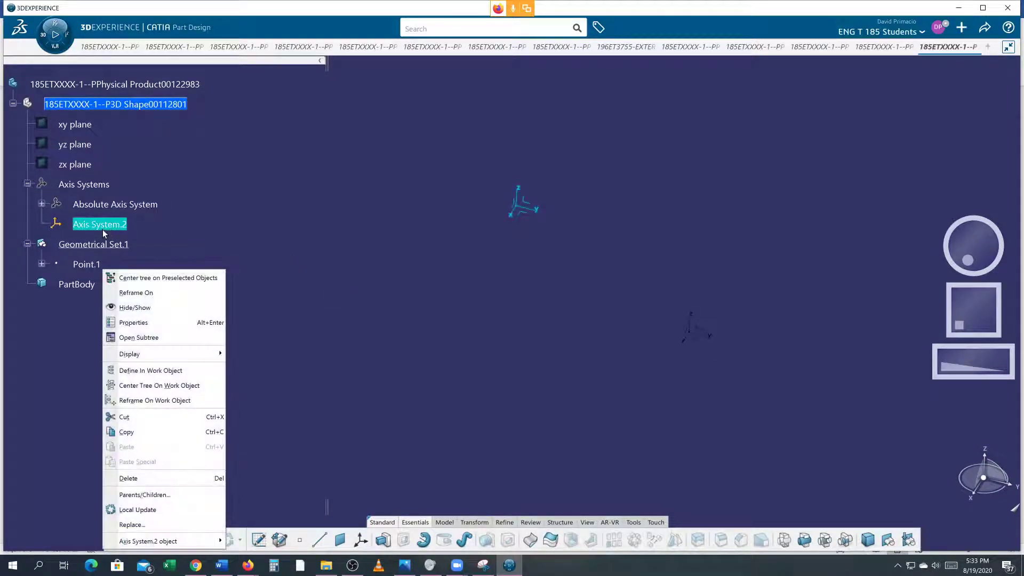
pyautogui.click(134, 322)
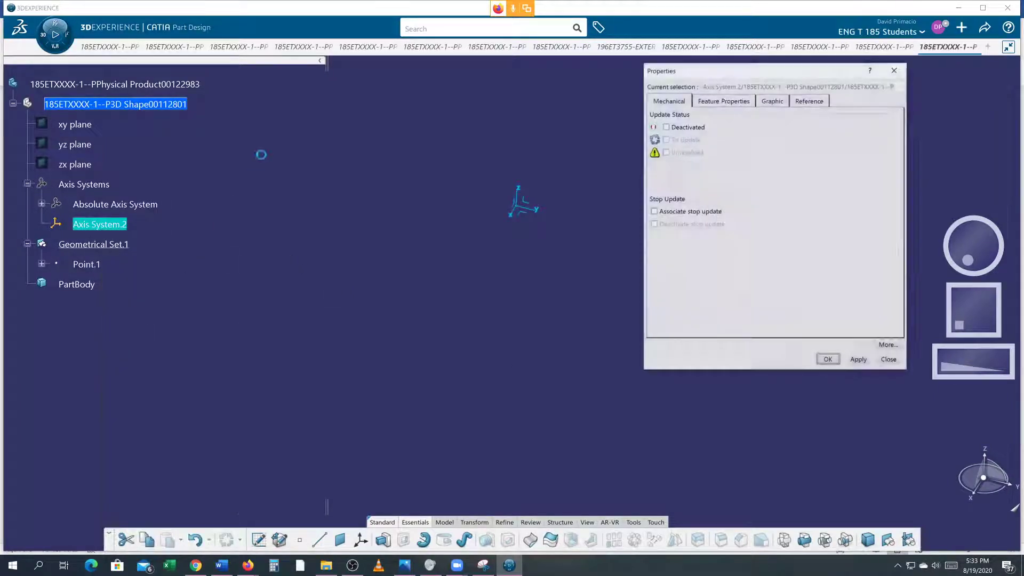
pyautogui.click(718, 102)
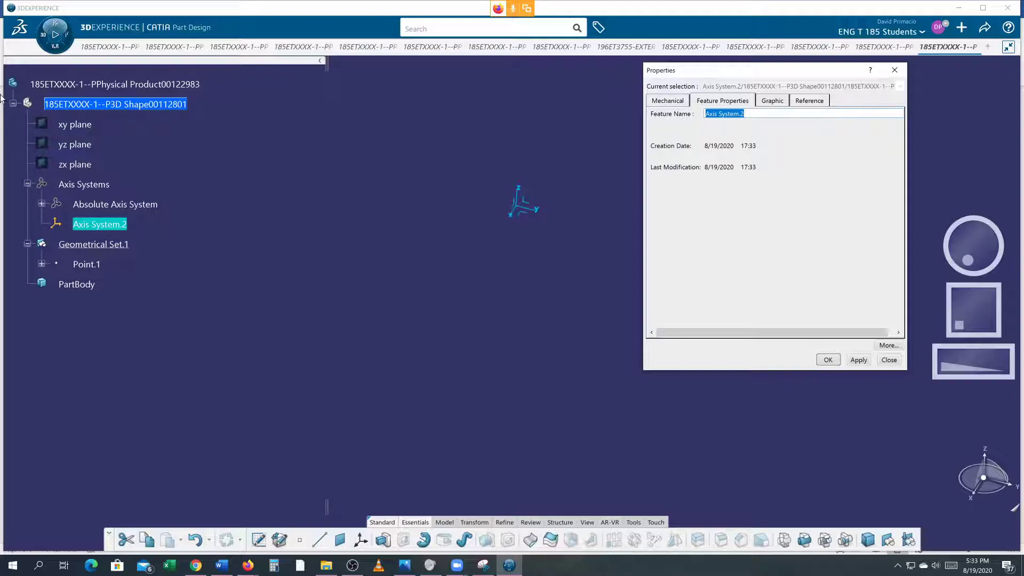
pyautogui.press('BackSpace')
pyautogui.press('capslock')
pyautogui.write('L')
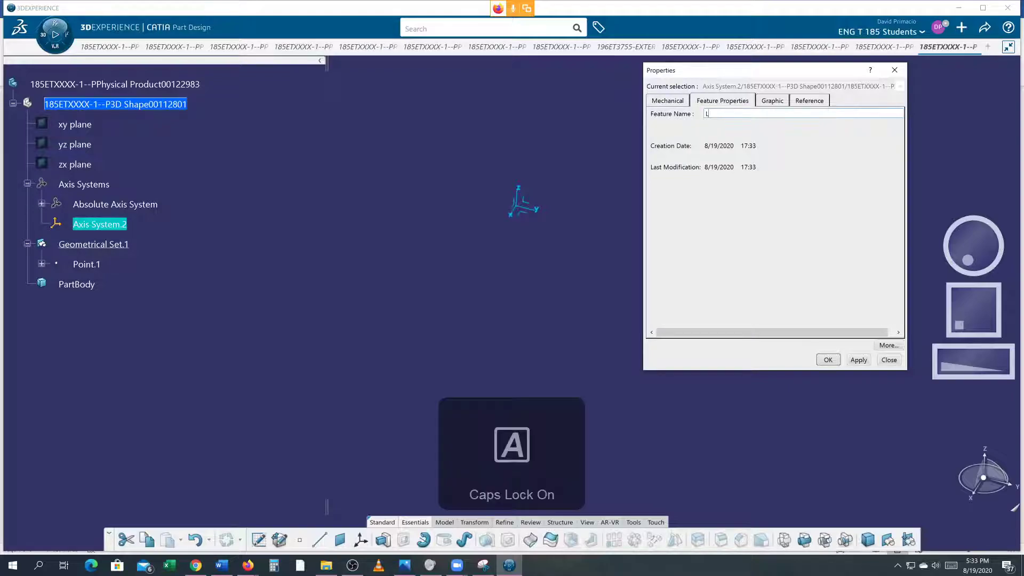
pyautogui.write('OCAL')
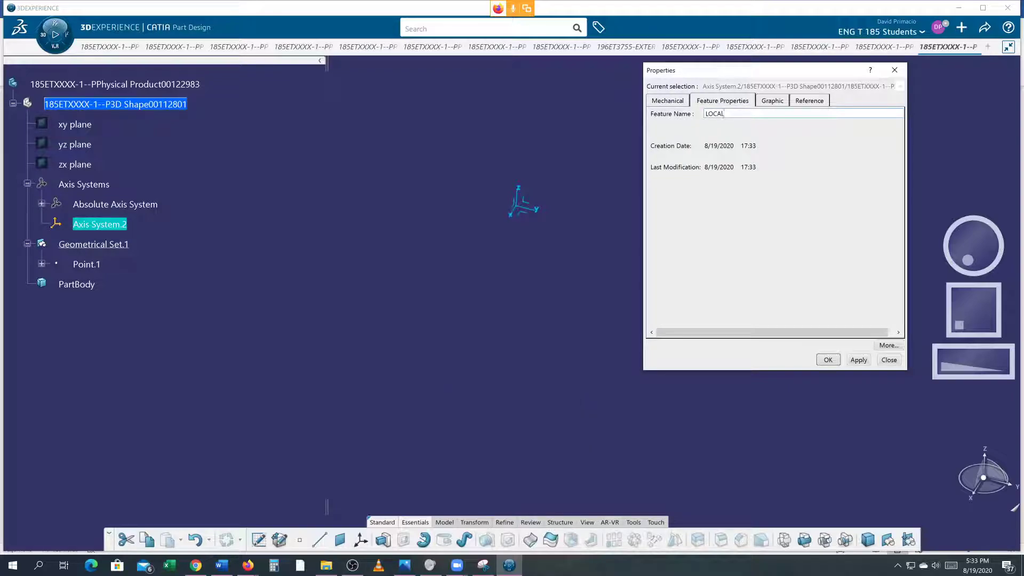
pyautogui.write('_AXIS')
pyautogui.press('Return')
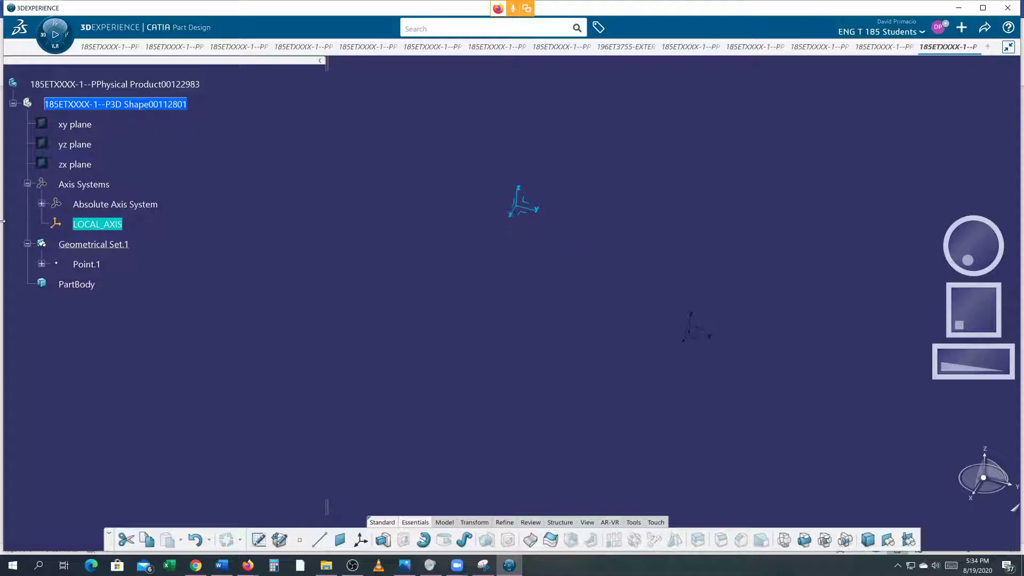
# - Expand Point.1 in the tree and review its X 10, Y -10, Z 15 in coordinates
pyautogui.click(42, 264)
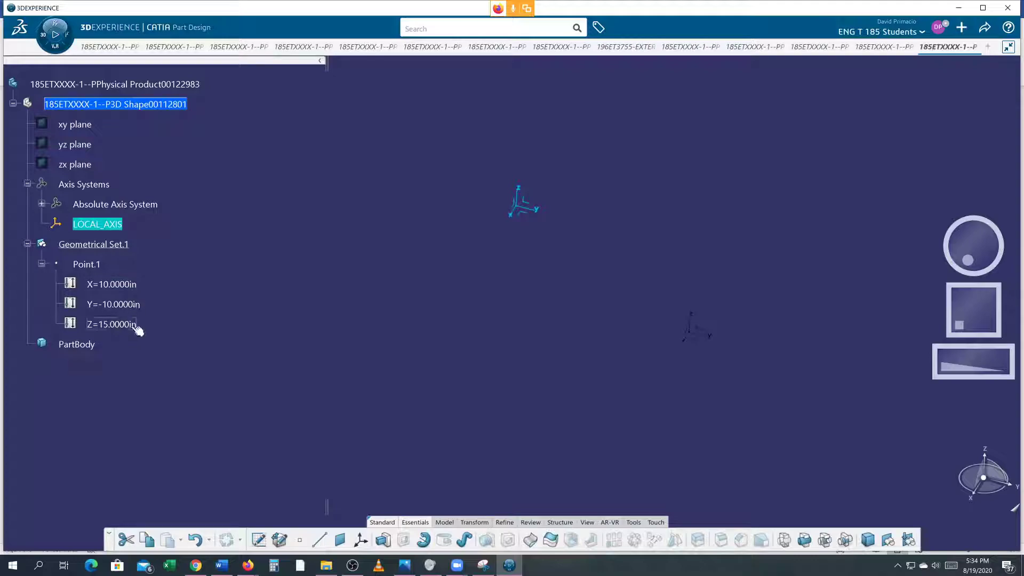
pyautogui.click(134, 284)
pyautogui.click(132, 304)
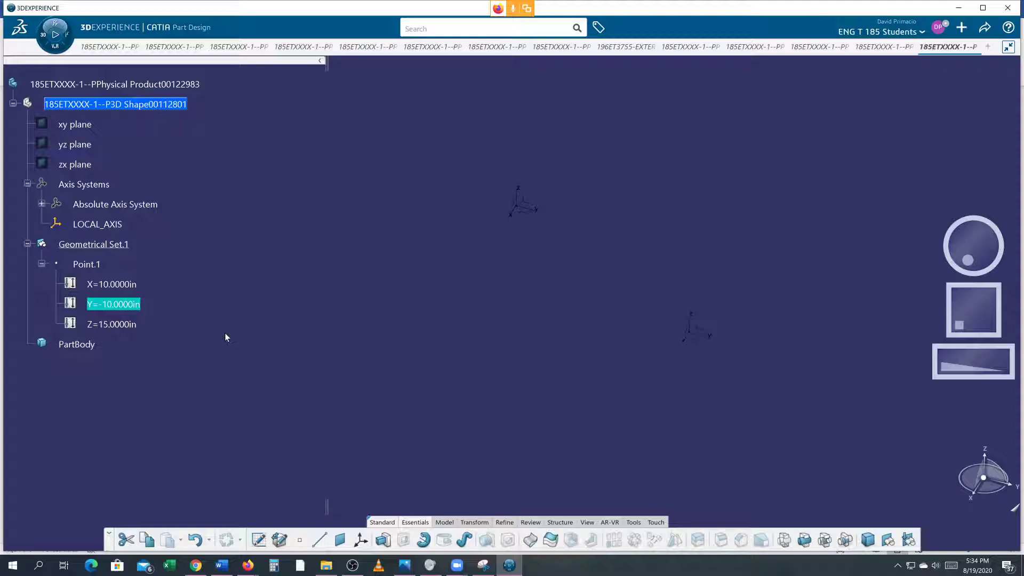
pyautogui.click(134, 326)
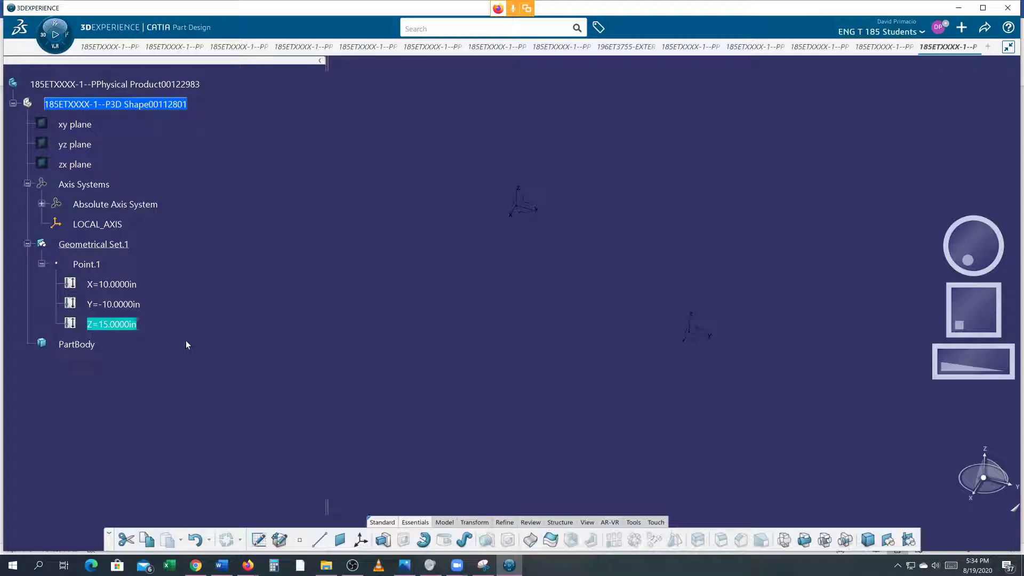
pyautogui.click(186, 345)
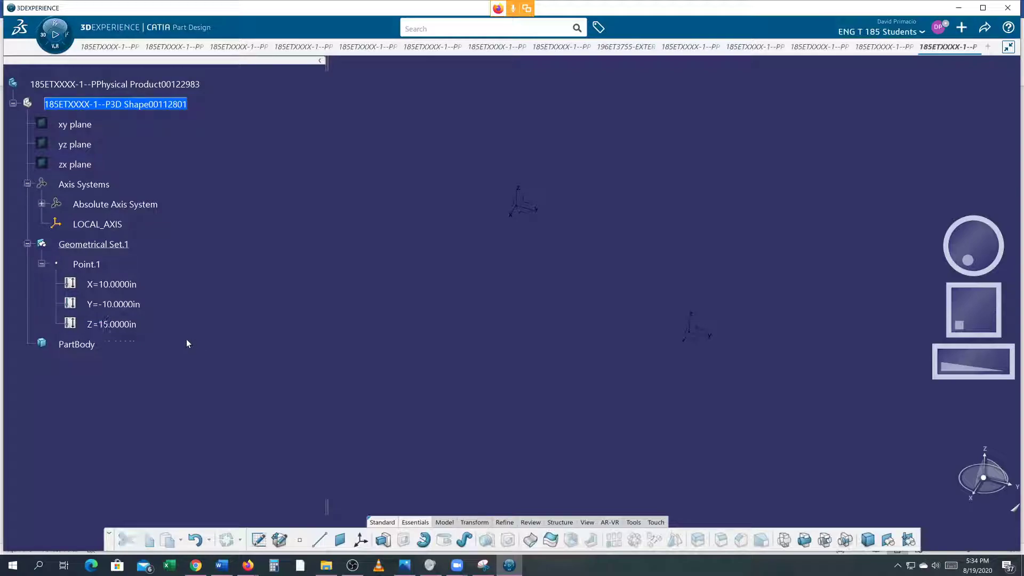
pyautogui.click(520, 205)
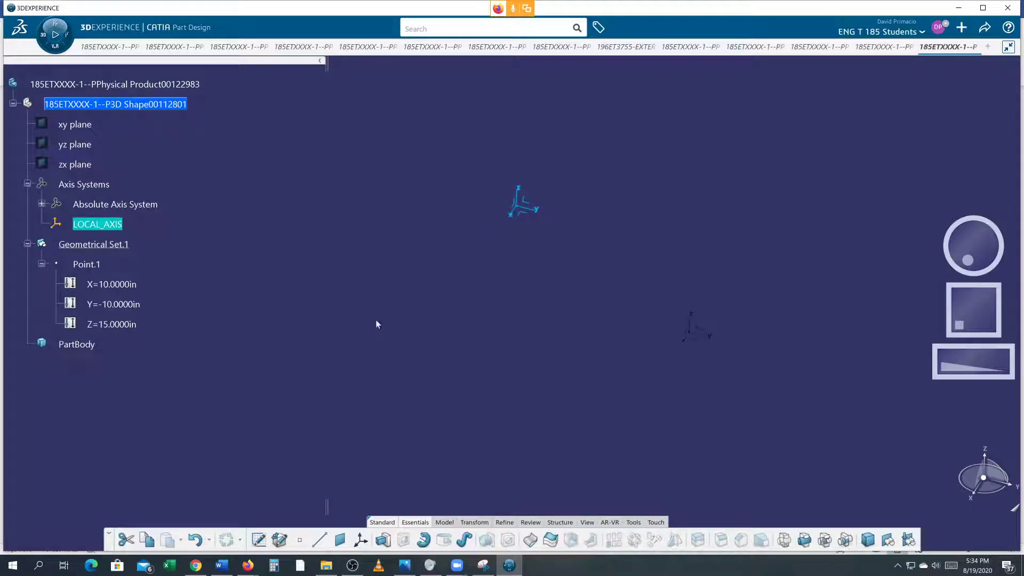
pyautogui.moveTo(543, 389); pyautogui.dragTo(485, 439, button='middle')
# - Hide the Absolute Axis System through its context menu, then select LOCAL_AXIS in the tree
pyautogui.rightClick(141, 204)
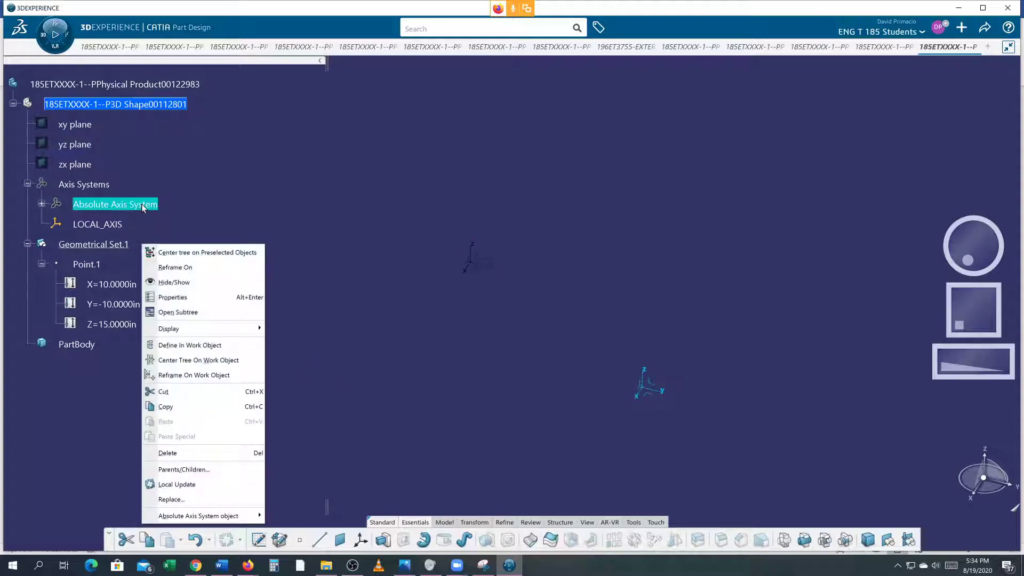
pyautogui.click(169, 282)
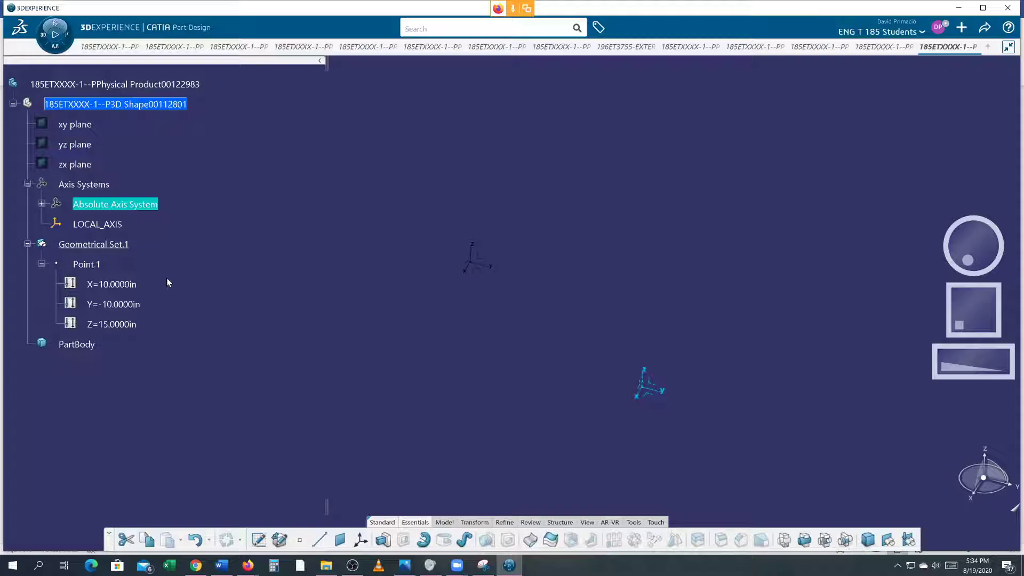
pyautogui.rightClick(130, 204)
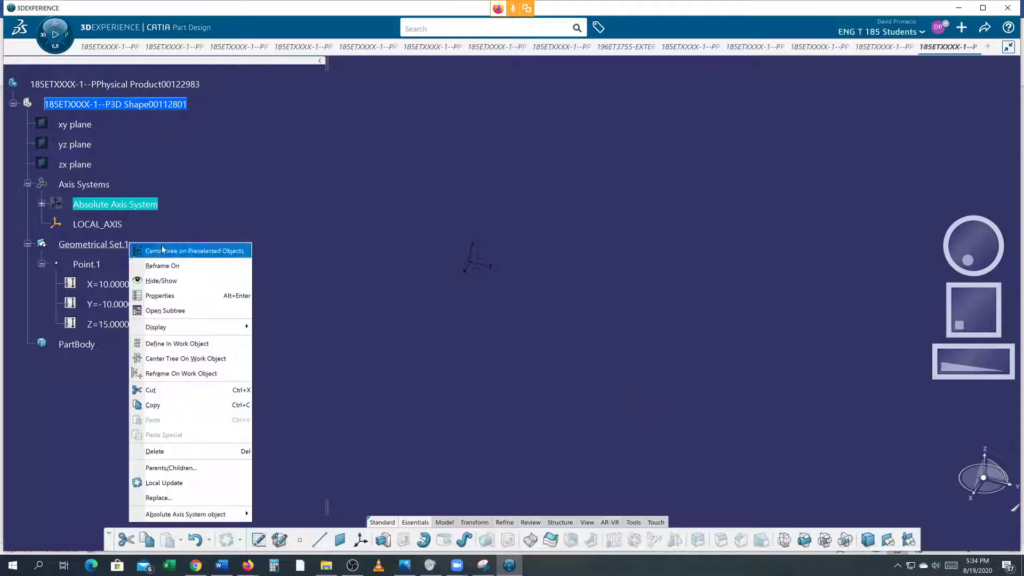
pyautogui.click(173, 282)
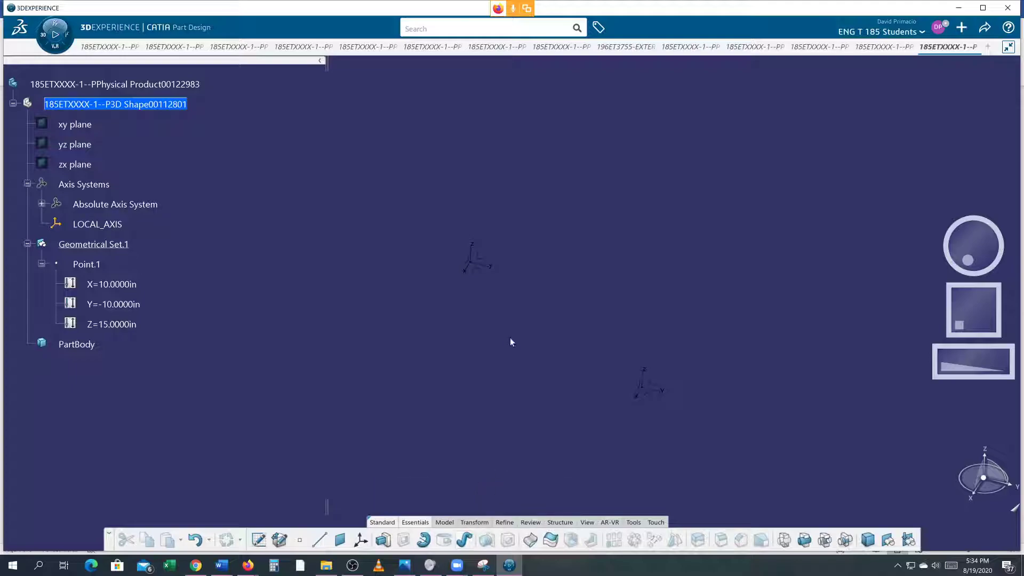
pyautogui.rightClick(155, 206)
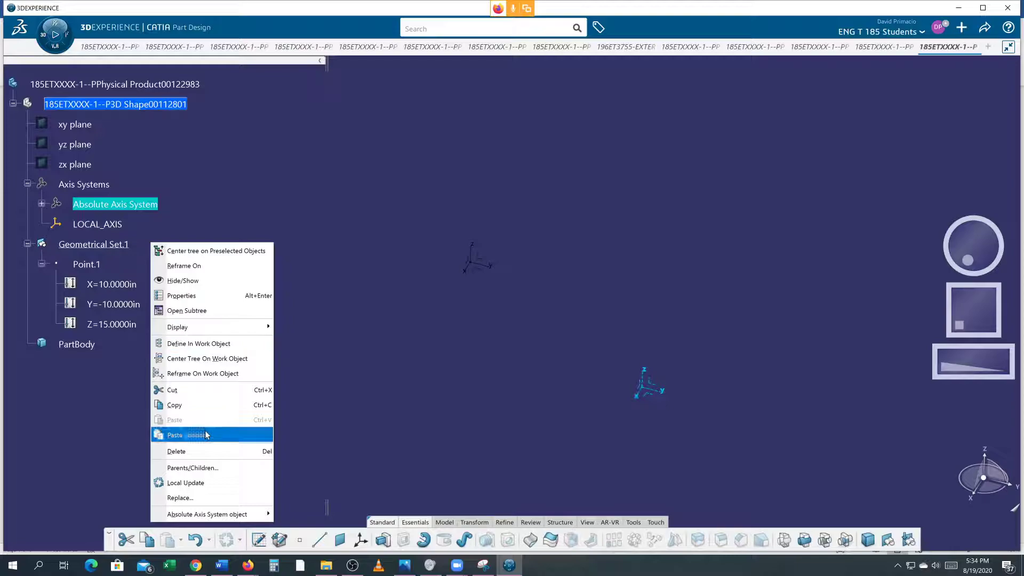
pyautogui.click(195, 294)
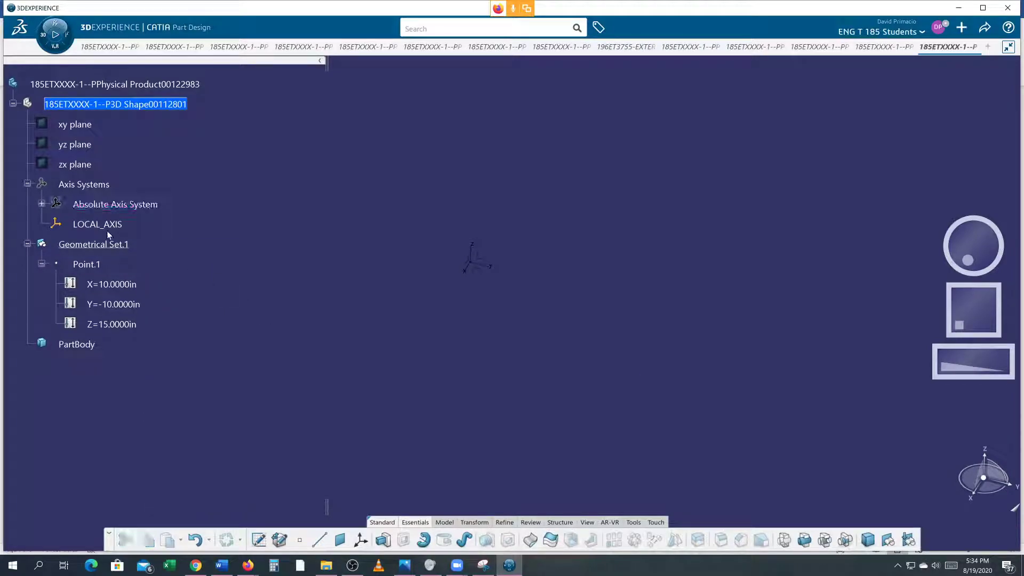
pyautogui.click(136, 223)
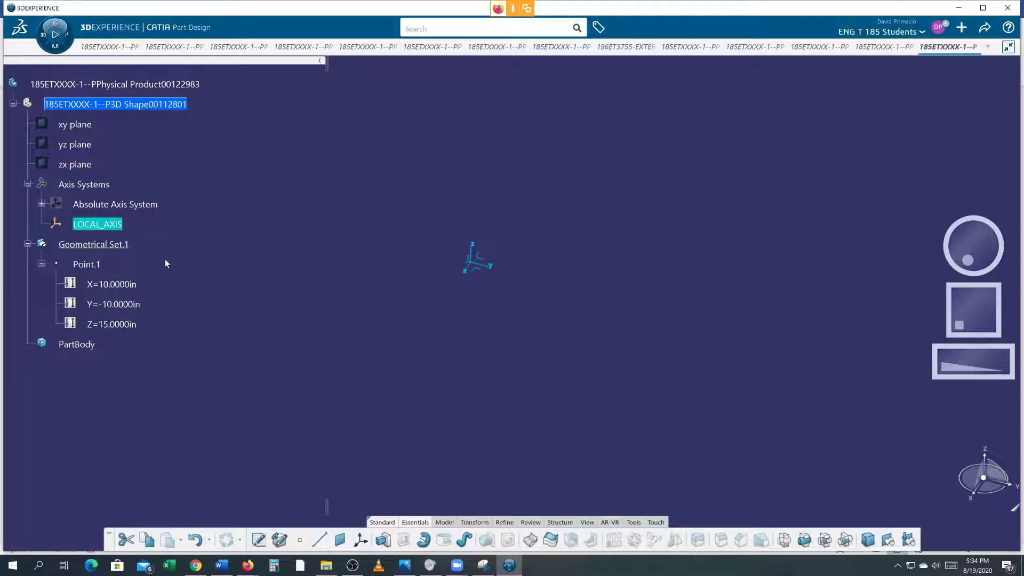
# - Switch to the isometric view, fit all geometry, and select LOCAL_AXIS
pyautogui.click(587, 524)
pyautogui.click(562, 541)
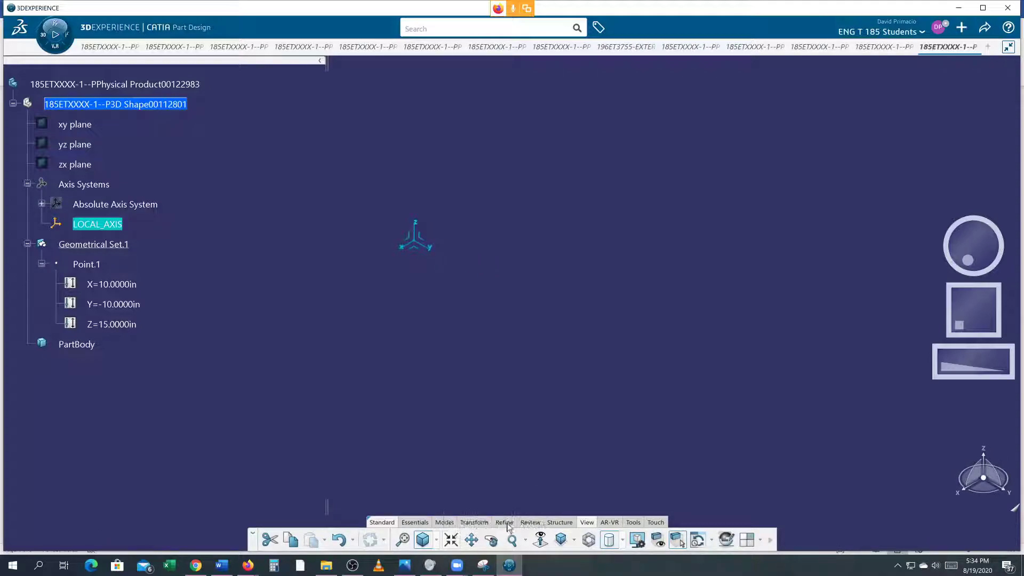
pyautogui.click(402, 540)
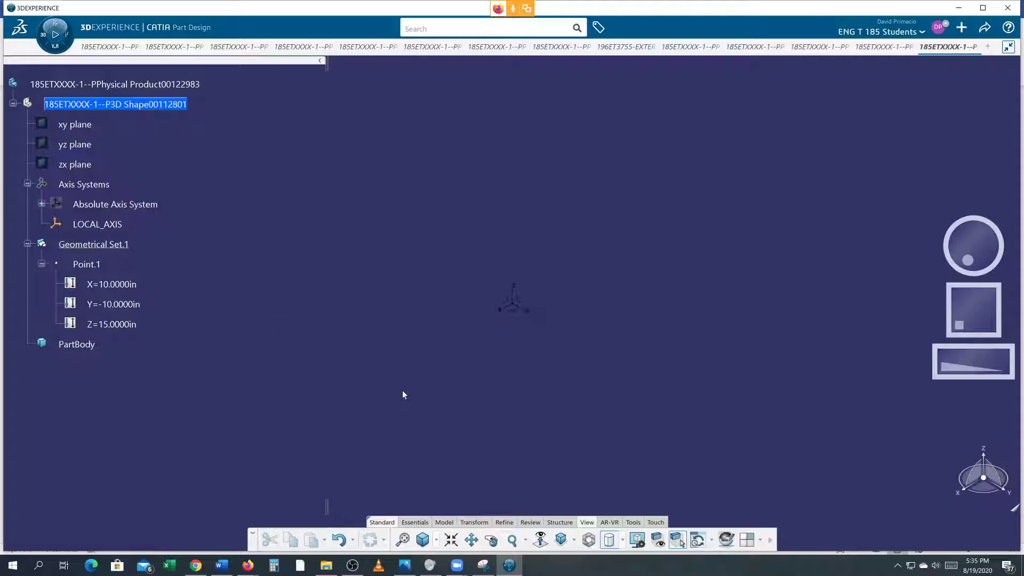
pyautogui.click(527, 305)
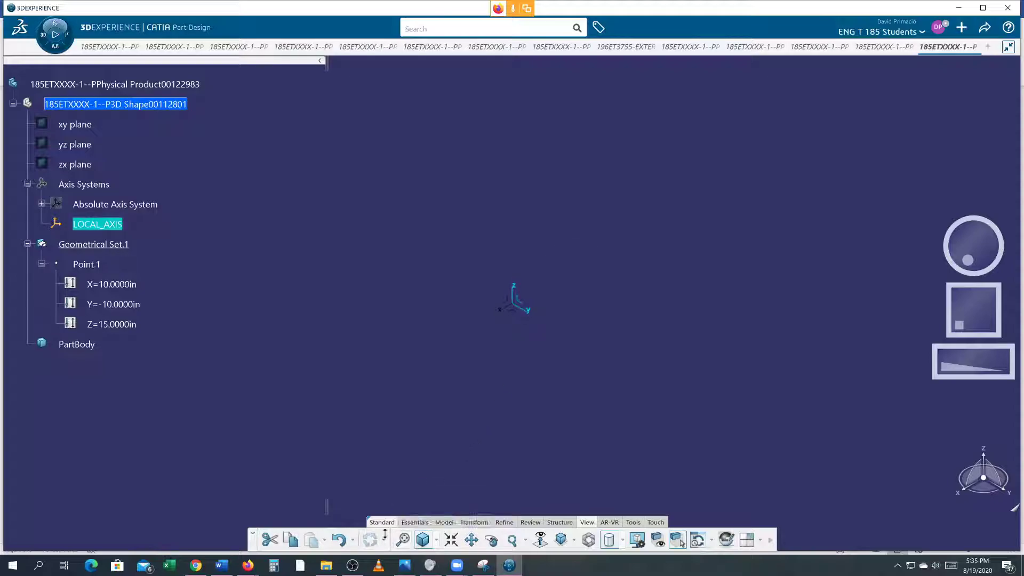
pyautogui.click(426, 523)
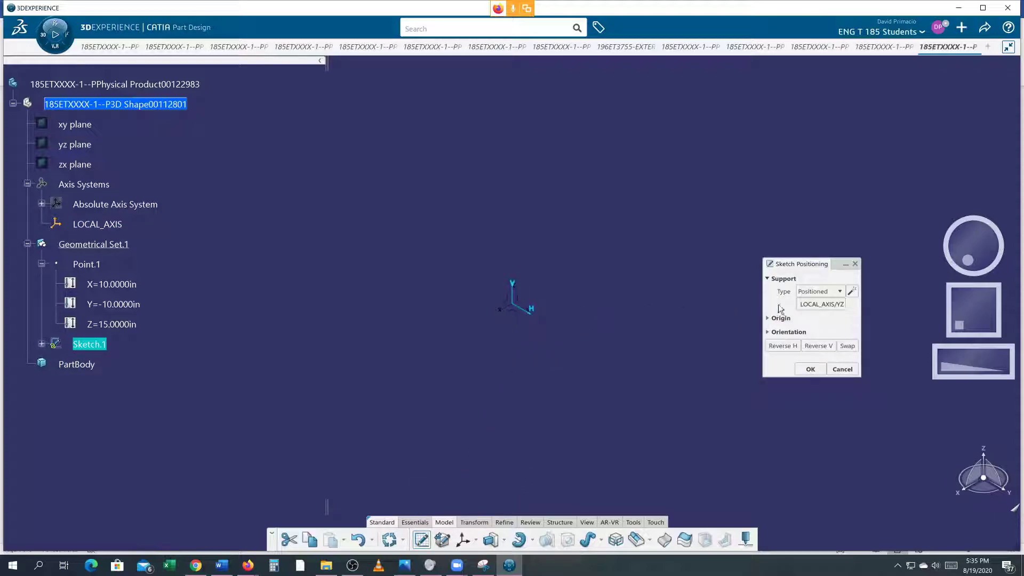
# - Create Sketch.1 positioned on LOCAL_AXIS, adjust the sketch view, then switch to Word
pyautogui.click(807, 372)
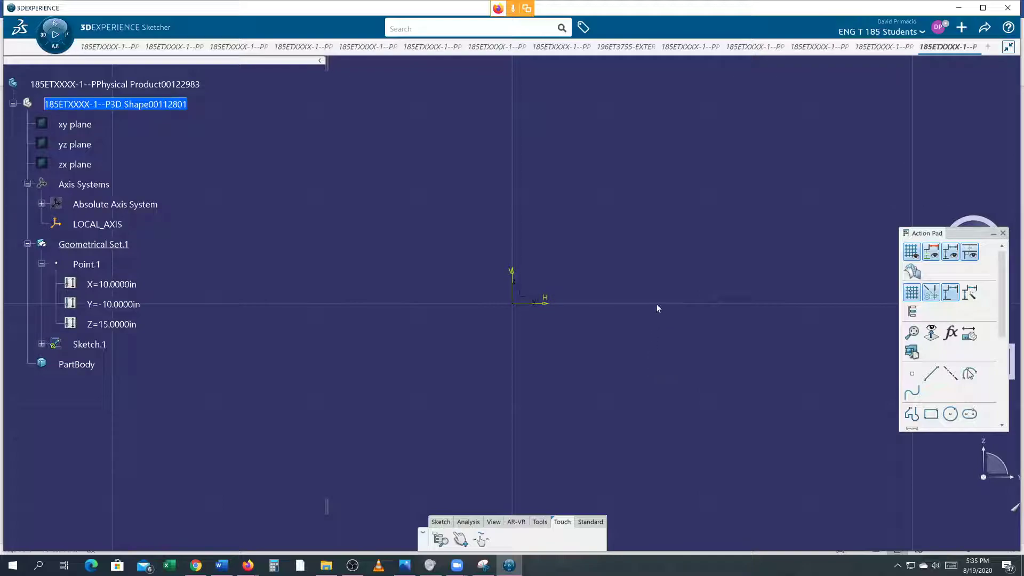
pyautogui.moveTo(658, 322)
pyautogui.mouseDown(button='middle')
pyautogui.moveTo(581, 404)
pyautogui.moveTo(515, 415)
pyautogui.mouseUp(button='middle')
pyautogui.scroll(3, 515, 415)
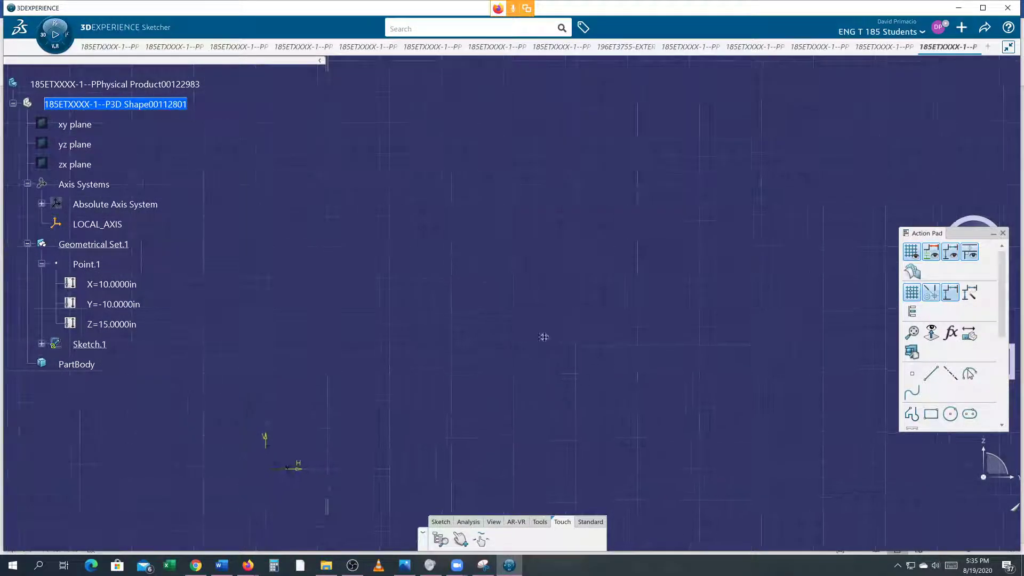
pyautogui.hotkey('alt', 'Tab')
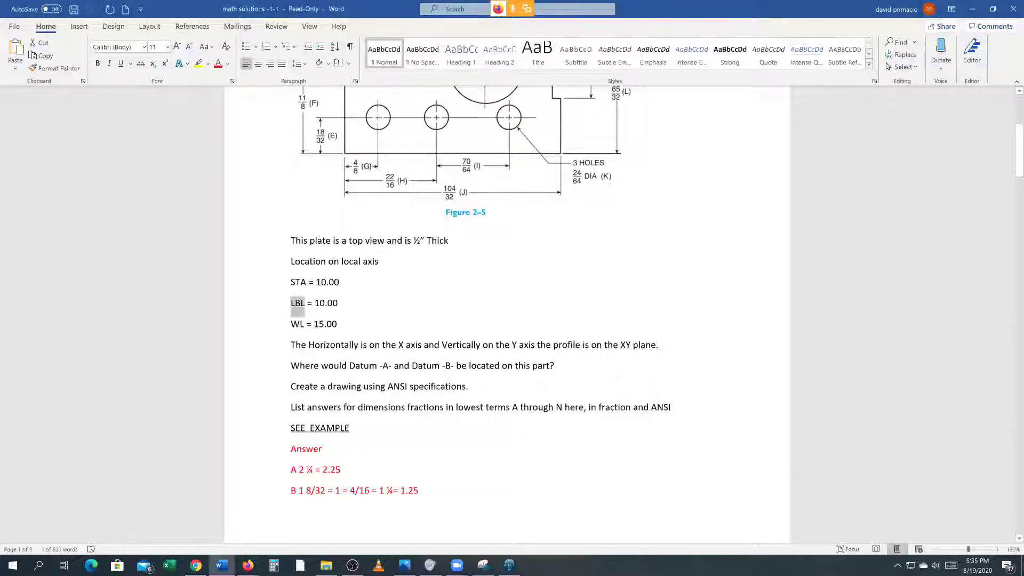
pyautogui.scroll(2, 619, 254)
pyautogui.scroll(3, 619, 254)
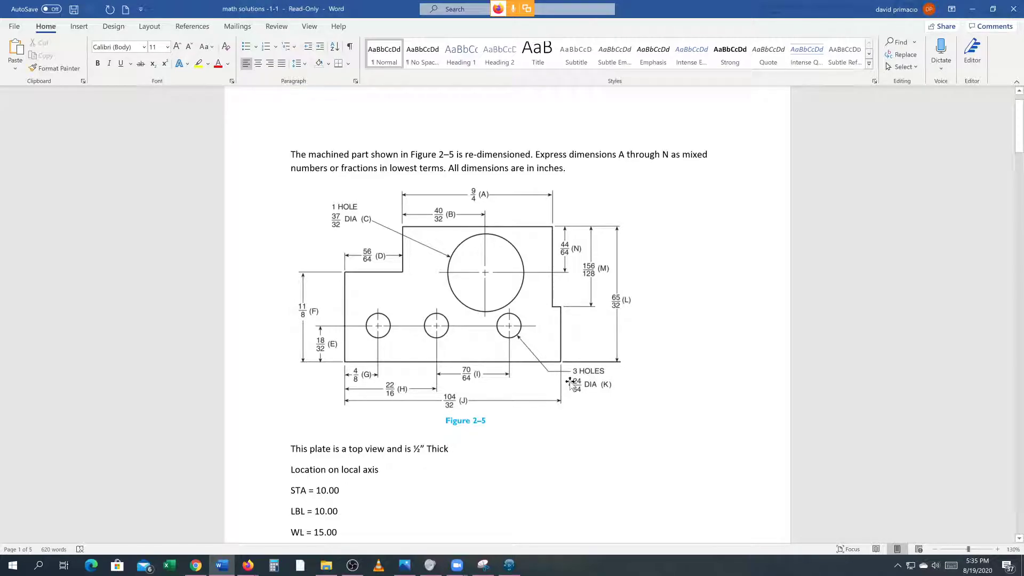
pyautogui.hotkey('alt', 'Tab')
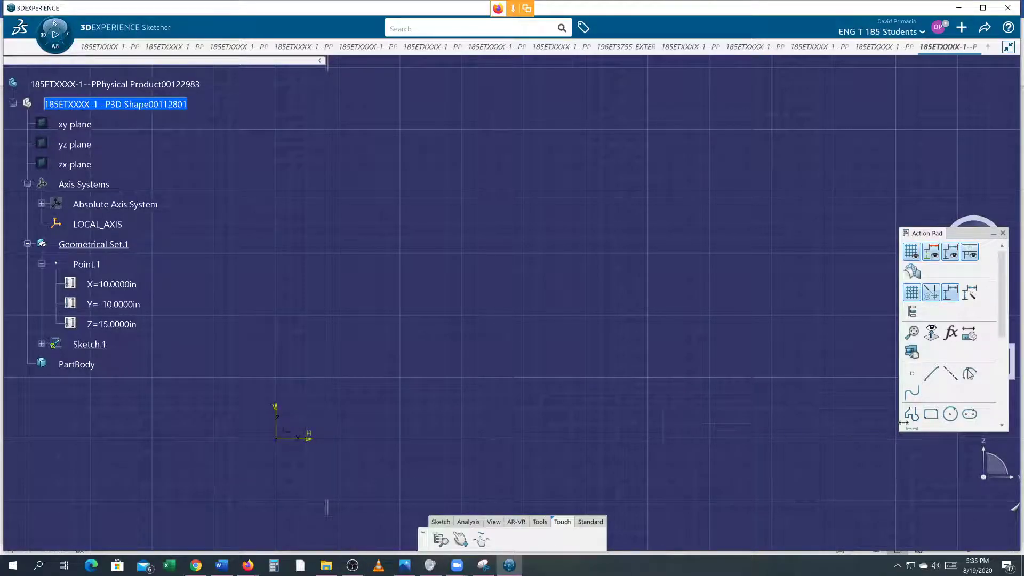
# - Draw a 5.5 by 2.25 base rectangle and a smaller rectangle stacked on top
pyautogui.click(931, 414)
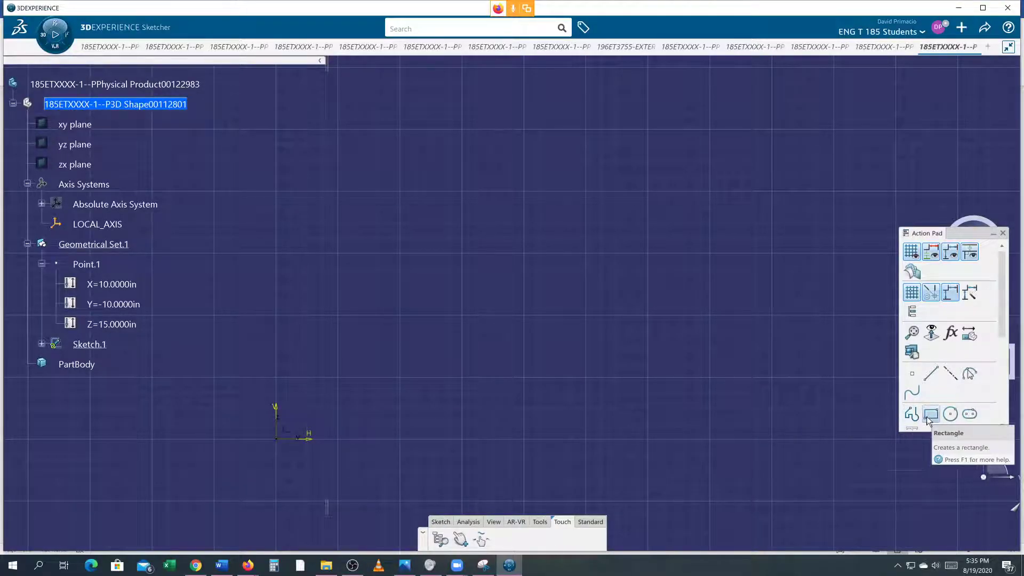
pyautogui.click(338, 377)
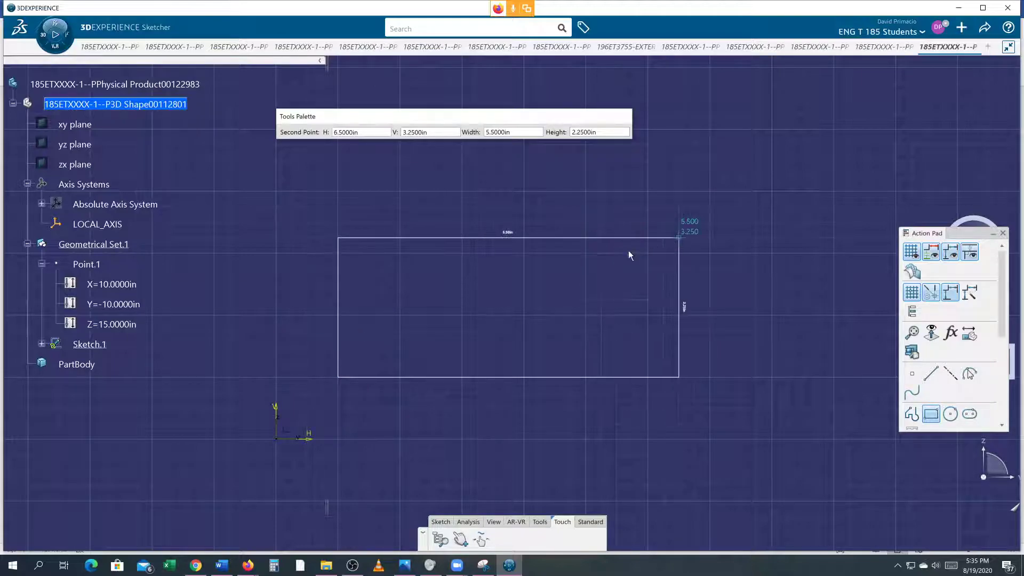
pyautogui.click(662, 246)
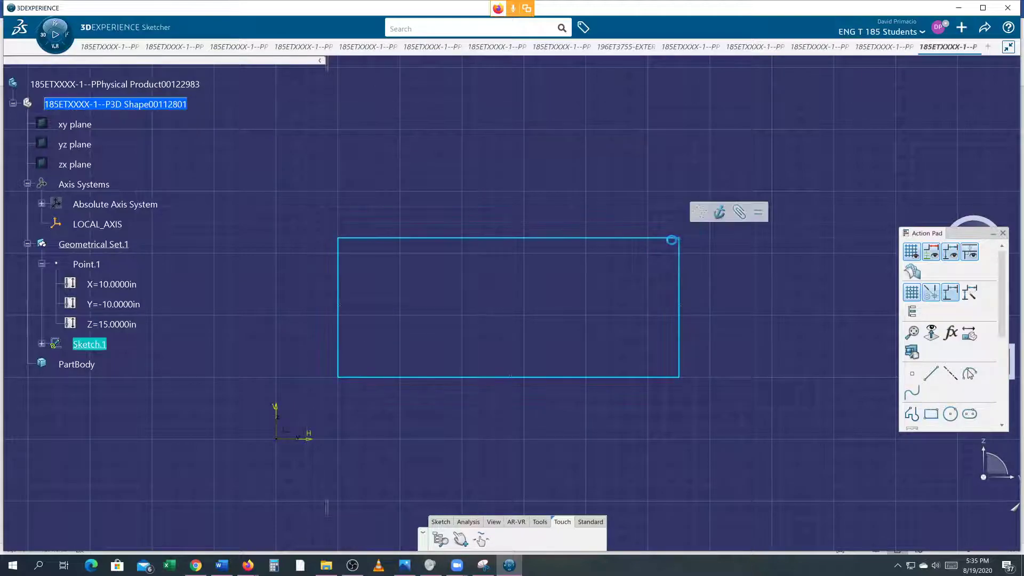
pyautogui.click(936, 415)
pyautogui.click(649, 237)
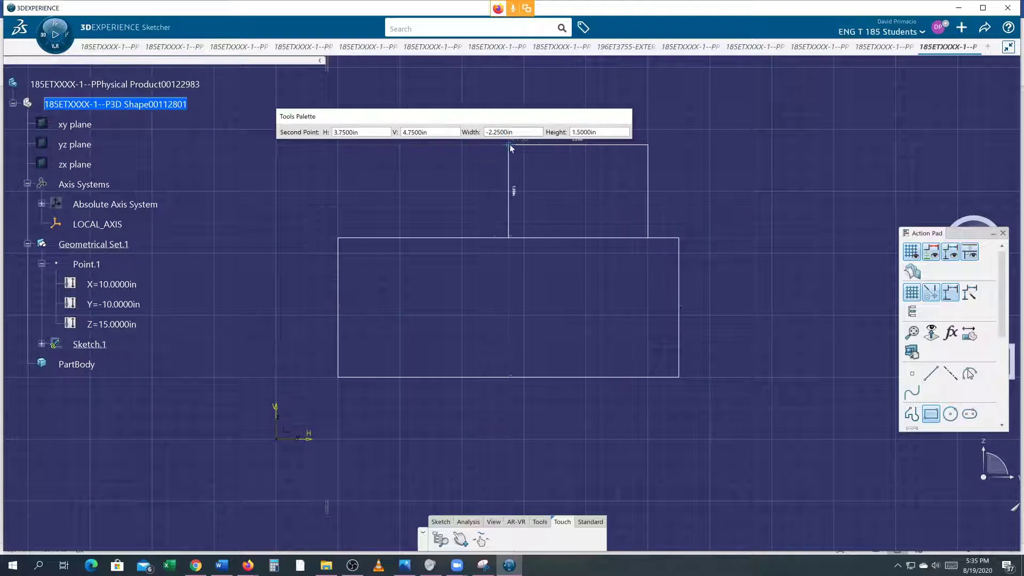
pyautogui.click(510, 145)
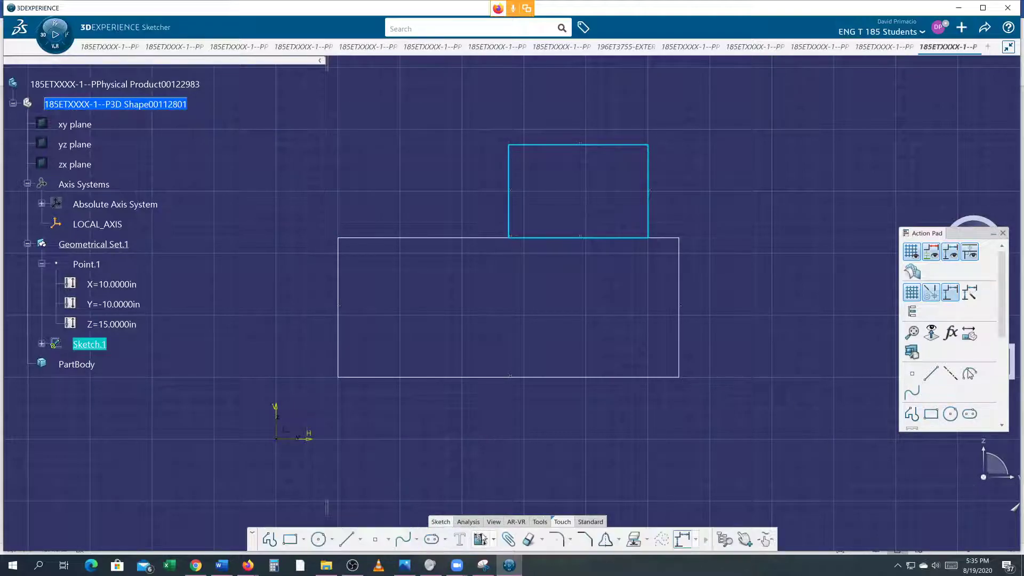
# - Quick Trim away the edge shared by the two rectangles
pyautogui.click(530, 538)
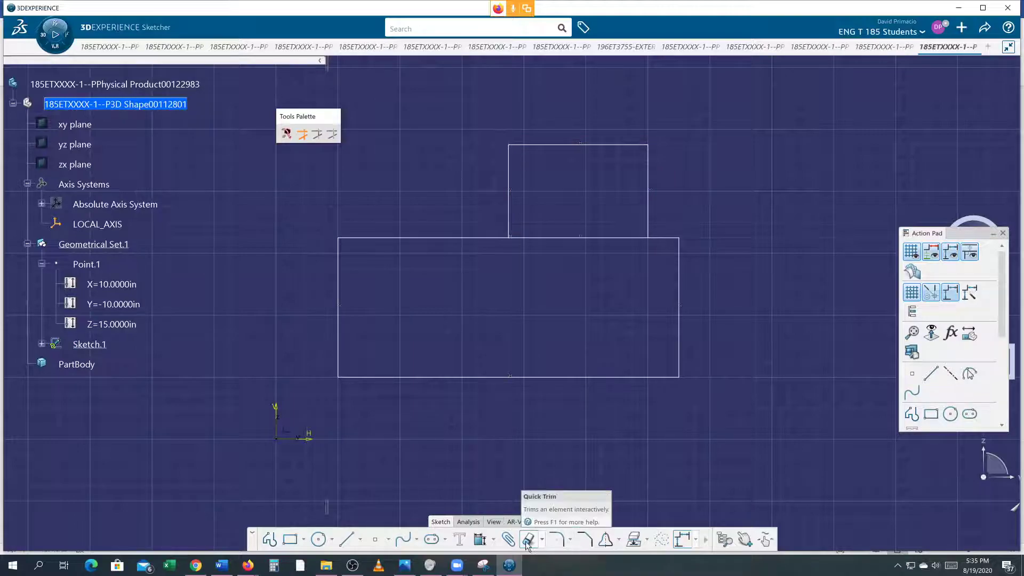
pyautogui.click(599, 238)
pyautogui.click(598, 239)
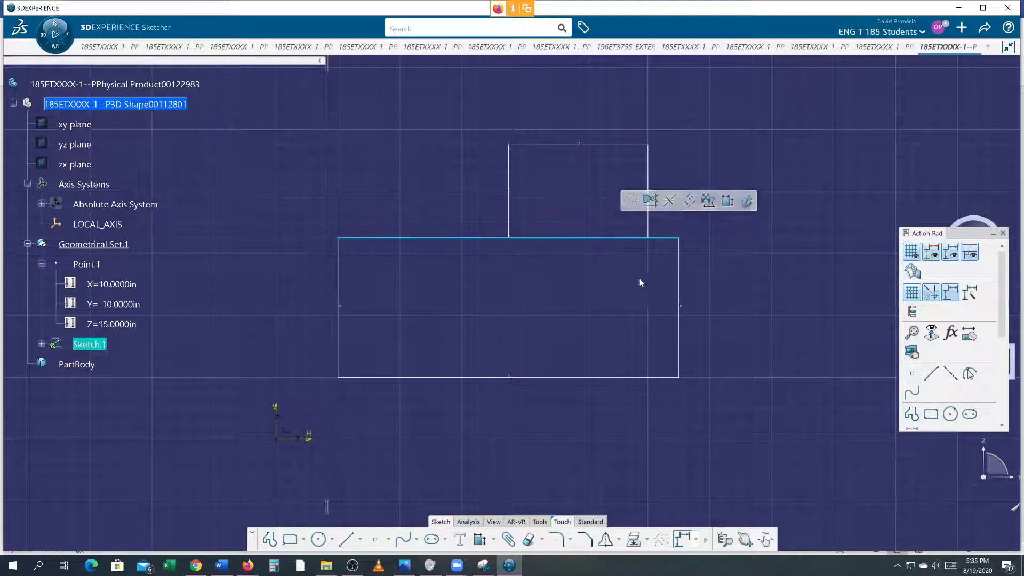
pyautogui.click(528, 539)
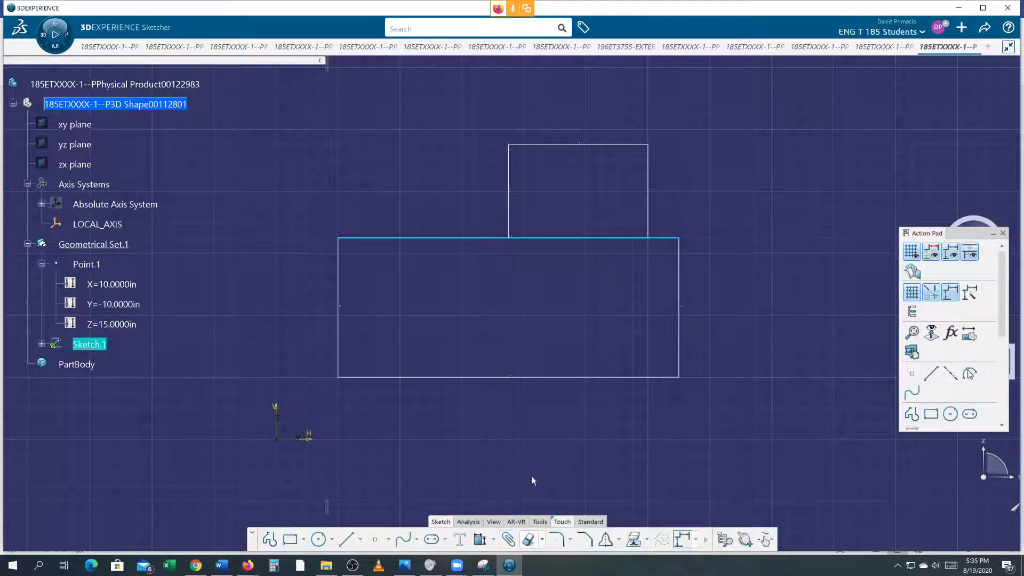
pyautogui.click(566, 238)
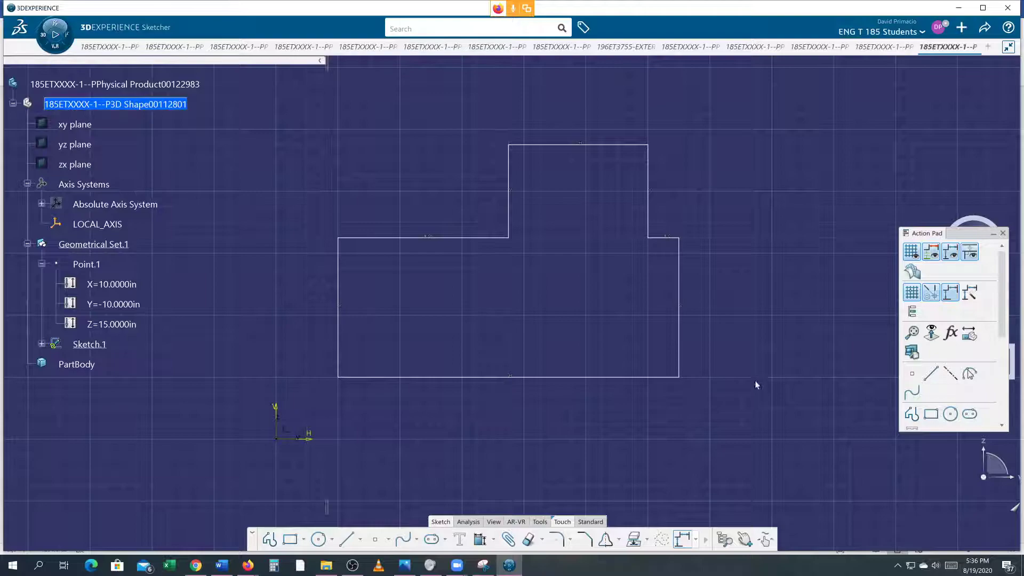
# - Draw four circles: three in a row in the lower plate and one in the upper tab
pyautogui.click(950, 414)
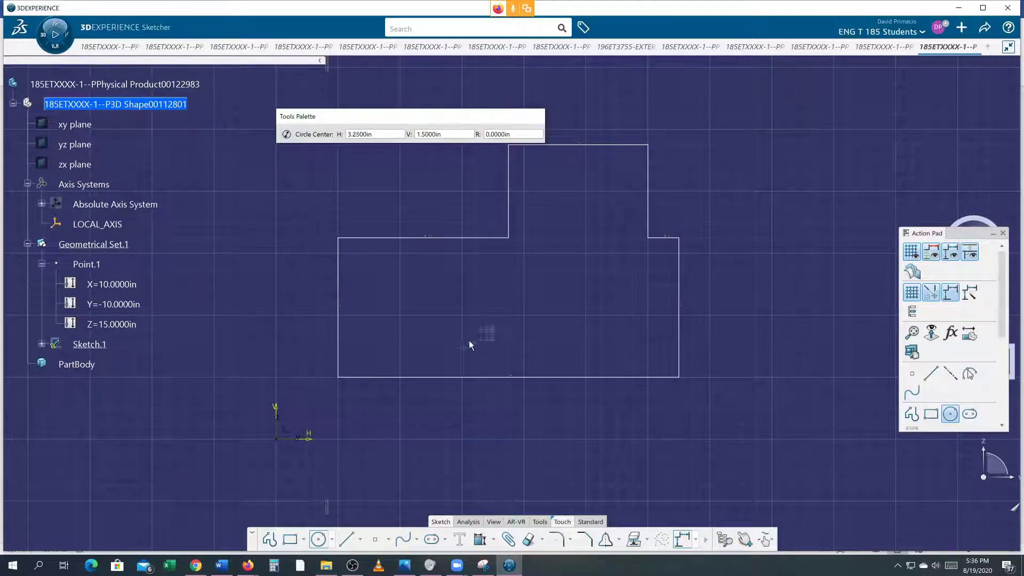
pyautogui.click(462, 316)
pyautogui.click(462, 300)
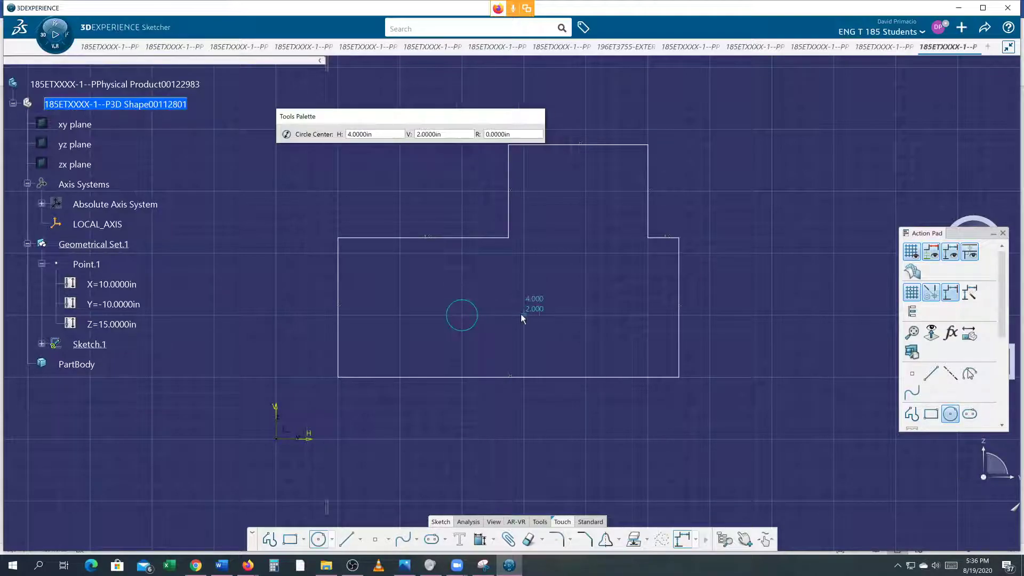
pyautogui.click(523, 315)
pyautogui.click(524, 300)
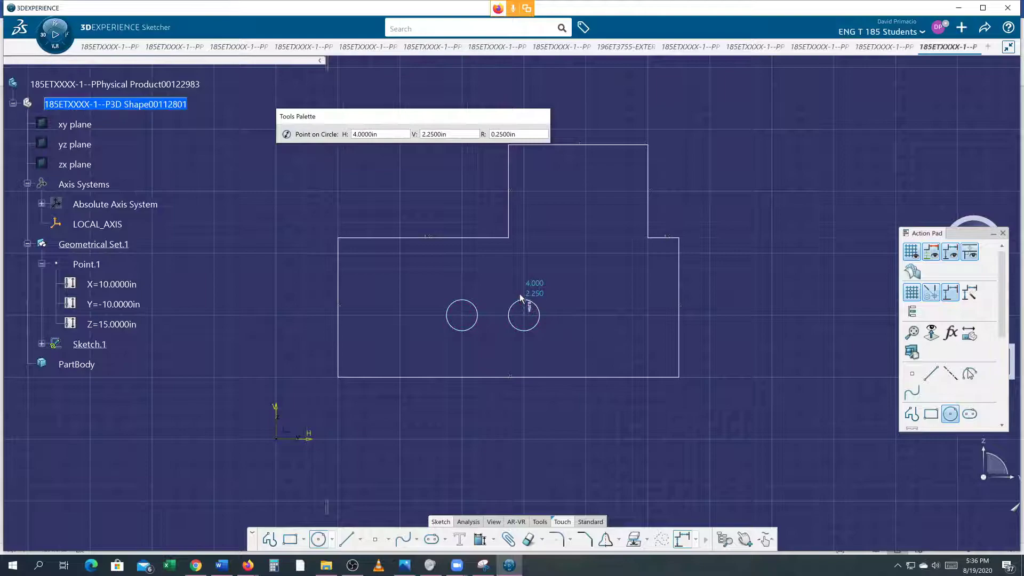
pyautogui.click(587, 315)
pyautogui.click(586, 299)
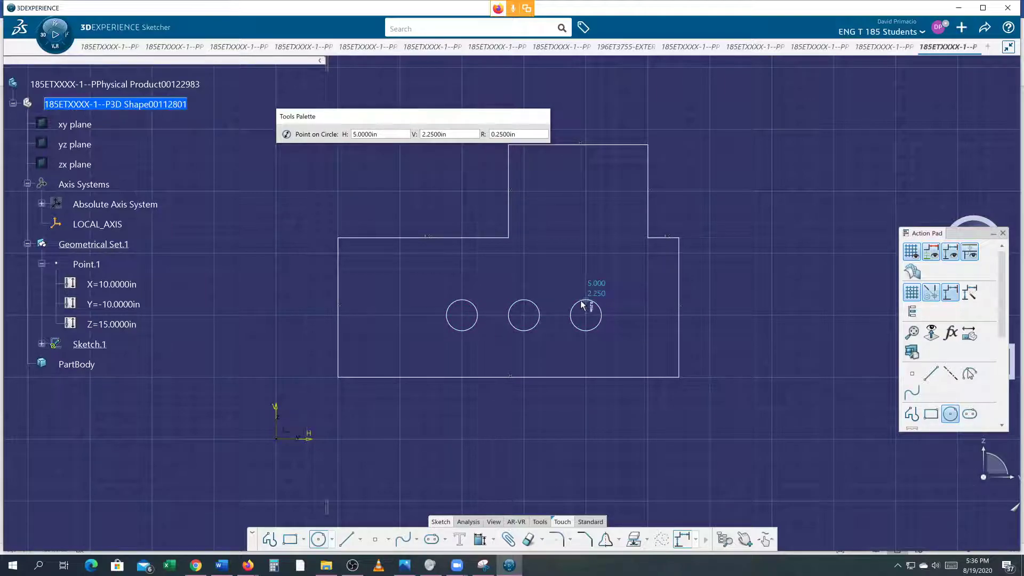
pyautogui.click(586, 191)
pyautogui.click(586, 175)
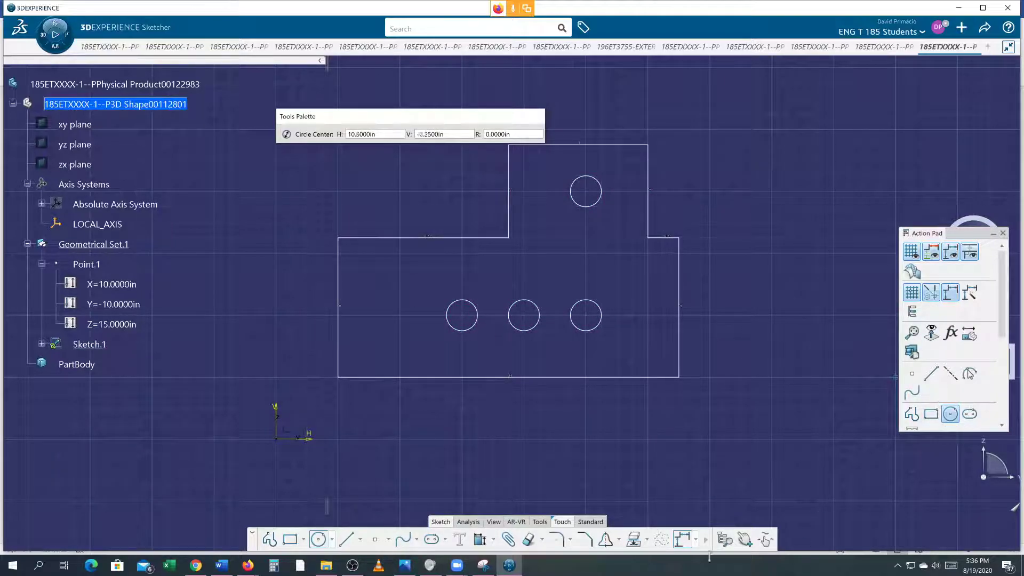
# - Auto Constraint all geometry in Stacked mode with the bottom and left edges as references
pyautogui.click(493, 539)
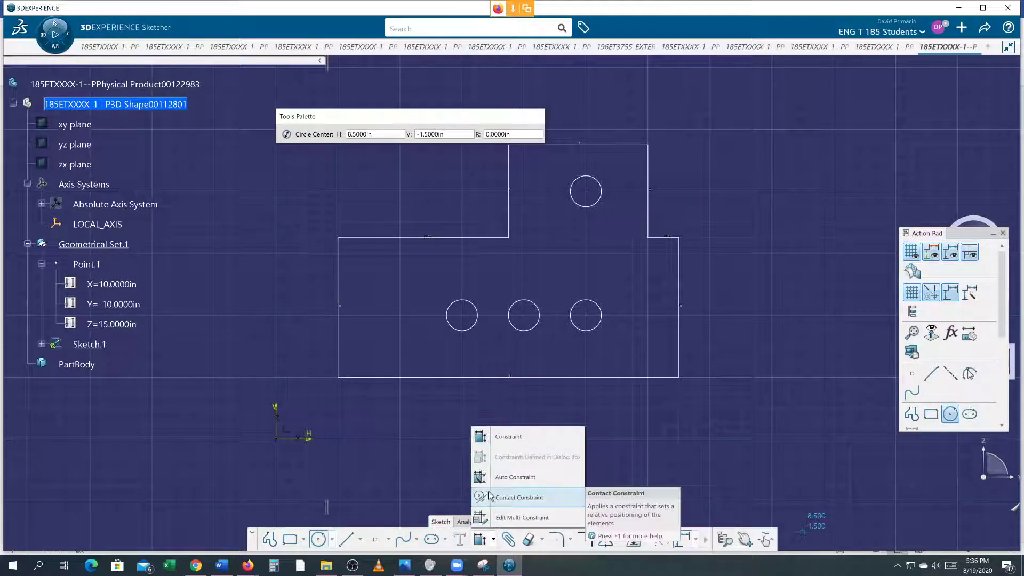
pyautogui.click(496, 477)
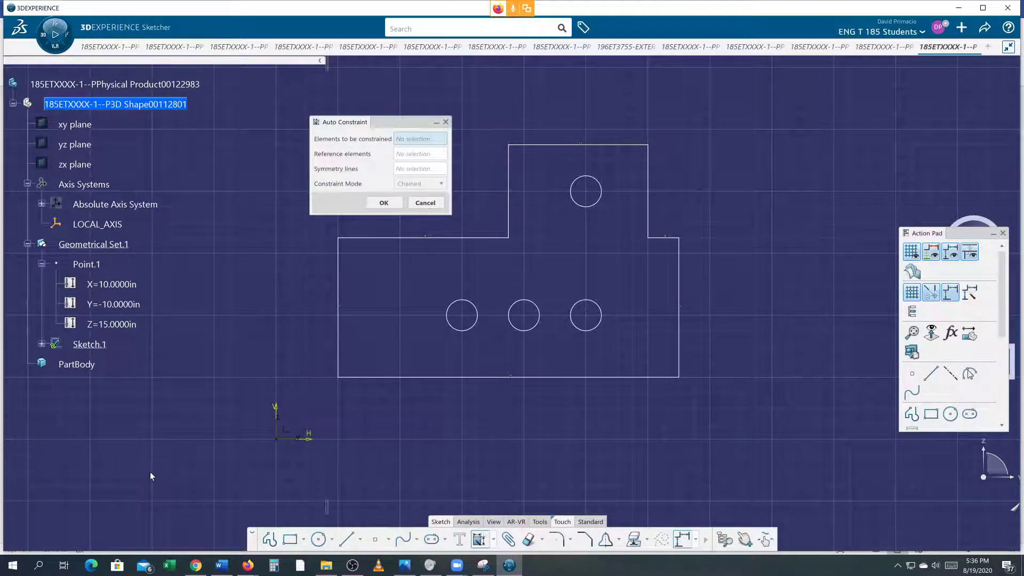
pyautogui.moveTo(150, 471); pyautogui.dragTo(798, 94)
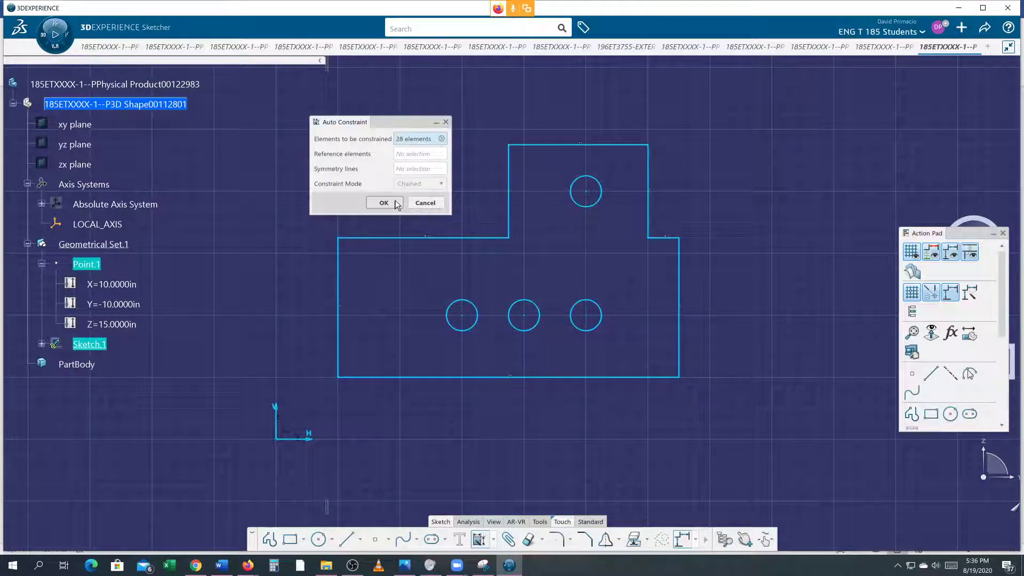
pyautogui.click(413, 156)
pyautogui.click(361, 378)
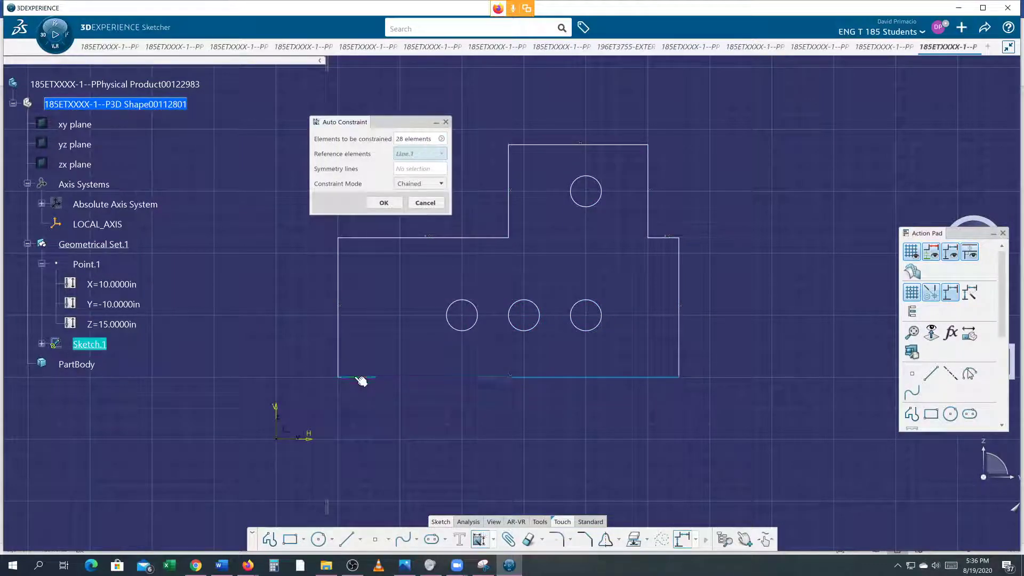
pyautogui.click(339, 343)
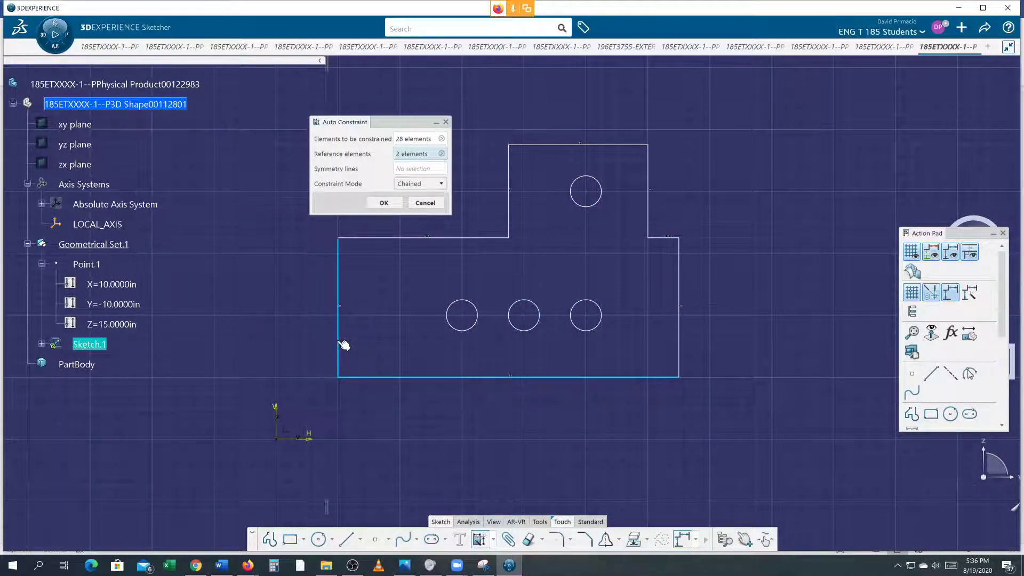
pyautogui.click(416, 183)
pyautogui.click(408, 206)
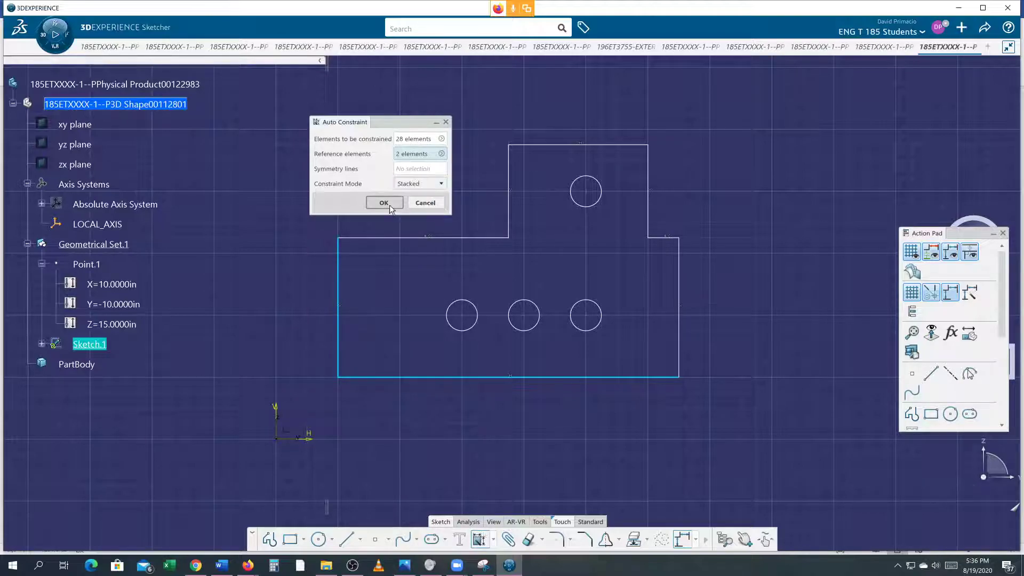
pyautogui.click(383, 204)
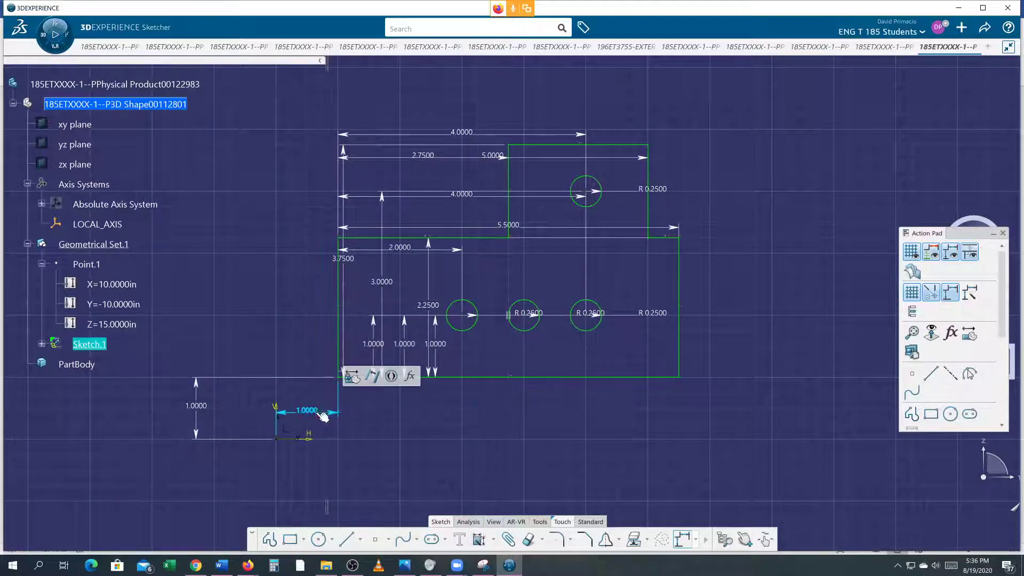
# - Change both 1.0000 origin offsets to 0 so the plate's corner sits on the origin
pyautogui.doubleClick(316, 414)
pyautogui.write('0')
pyautogui.press('Return')
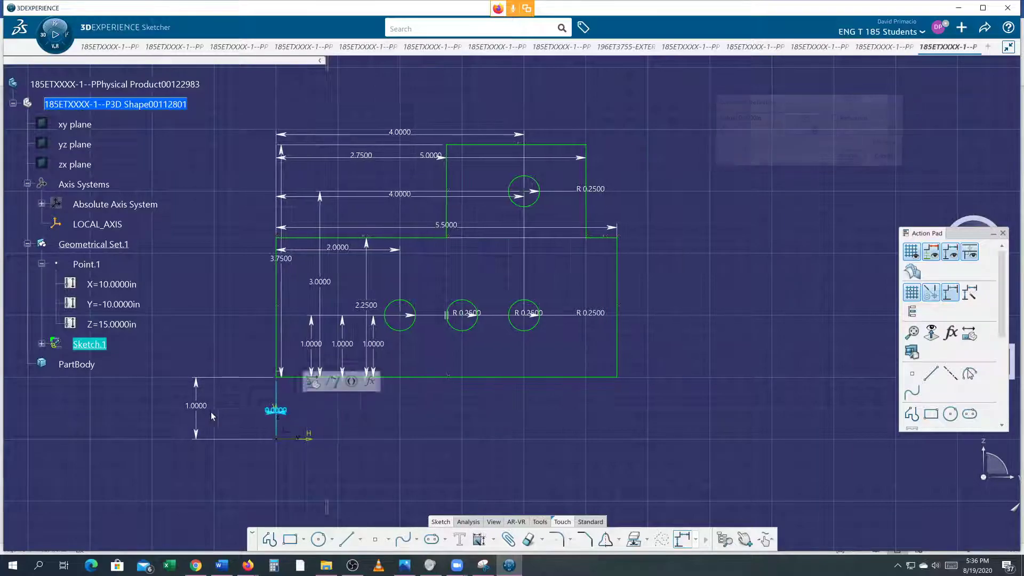
pyautogui.doubleClick(197, 412)
pyautogui.write('0')
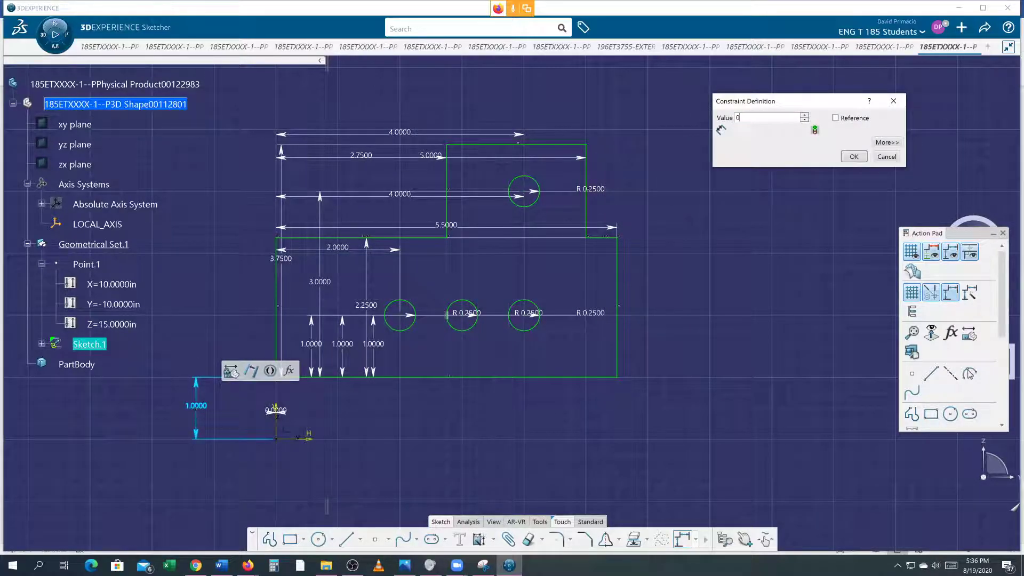
pyautogui.doubleClick(197, 412)
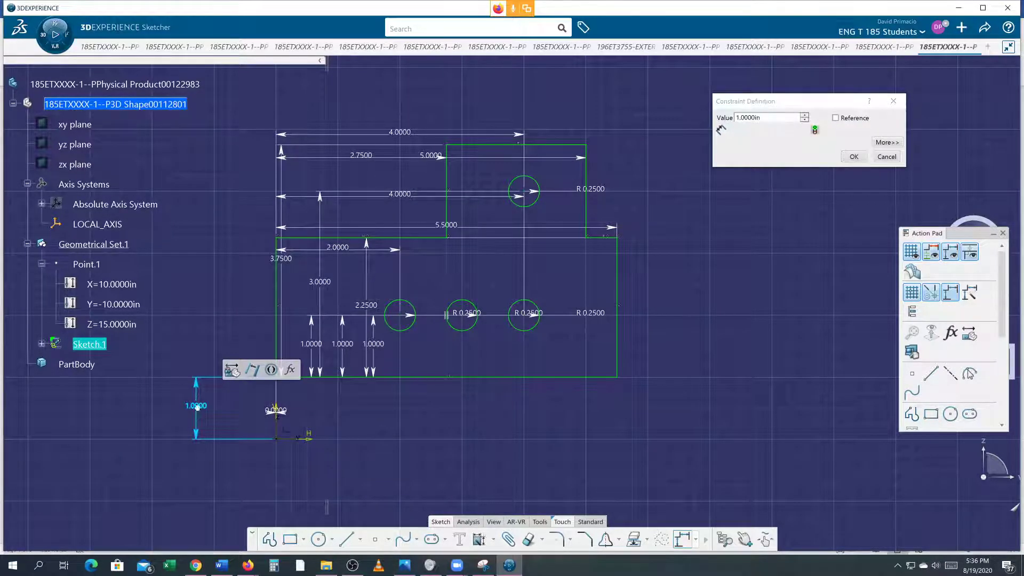
pyautogui.doubleClick(197, 412)
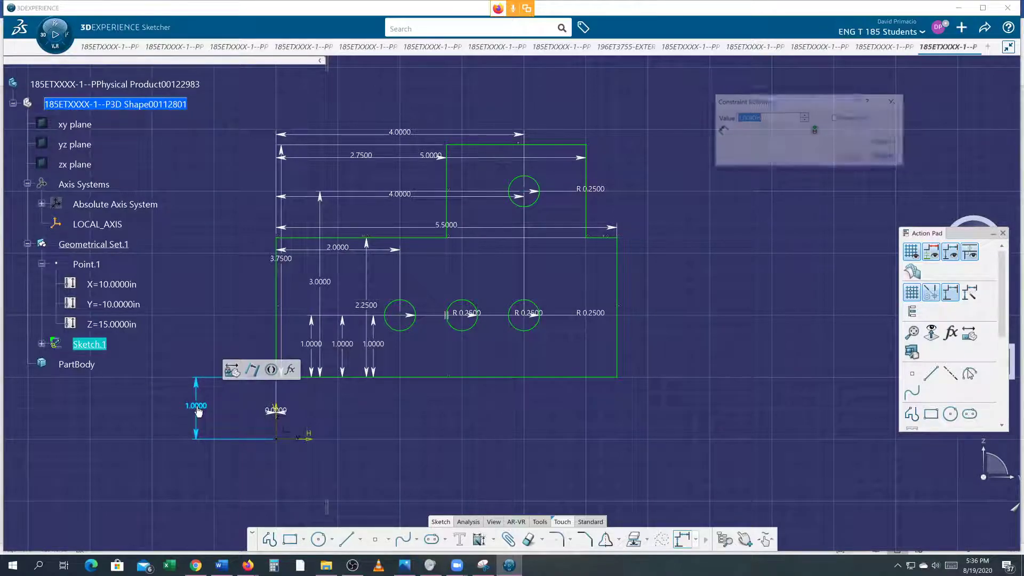
pyautogui.write('0')
pyautogui.press('Tab')
pyautogui.press('Return')
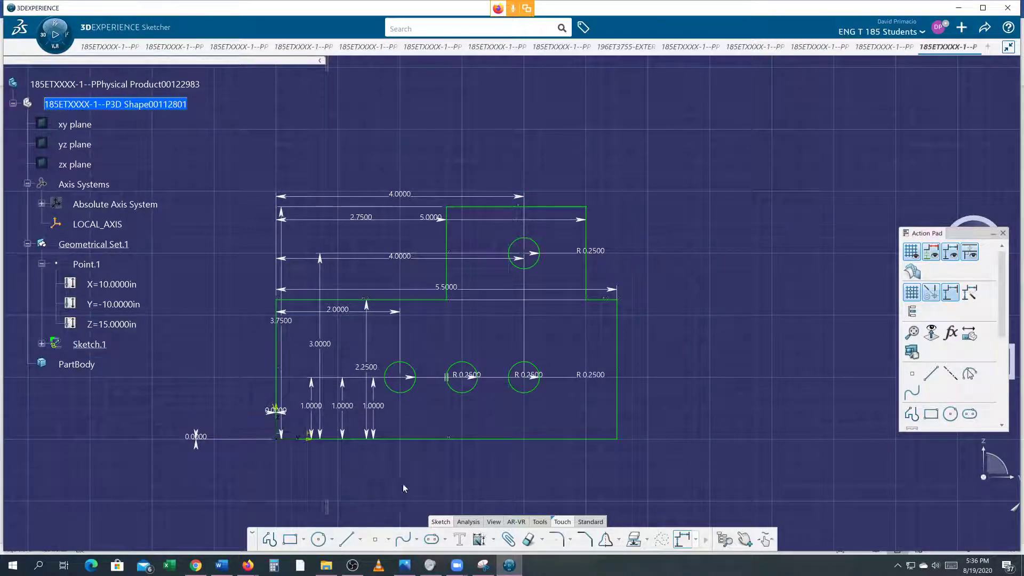
pyautogui.moveTo(407, 483); pyautogui.dragTo(500, 397, button='middle')
pyautogui.scroll(2, 499, 396)
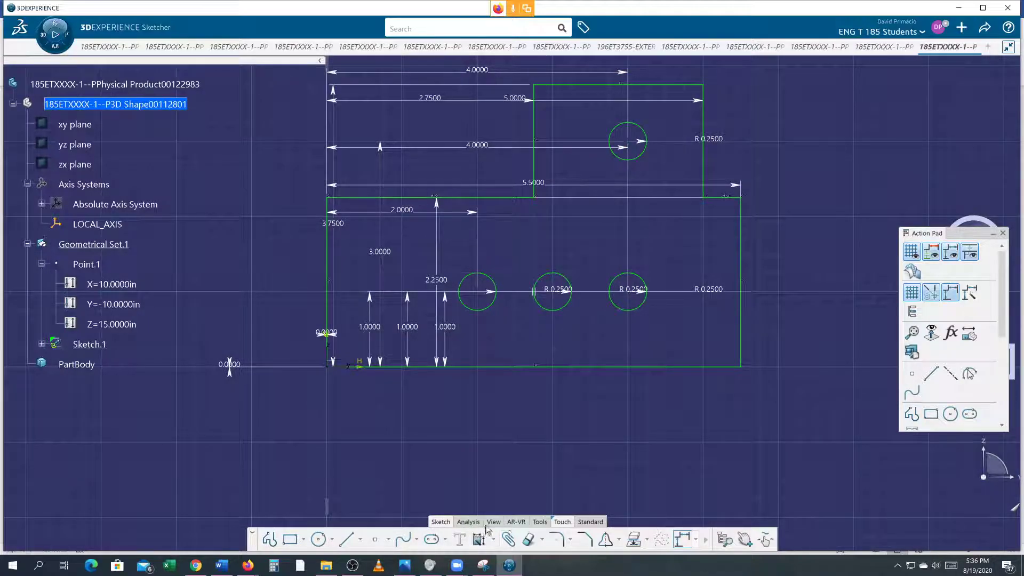
# - Exit the sketch and pad it into a solid with the direction reversed
pyautogui.click(591, 521)
pyautogui.click(616, 540)
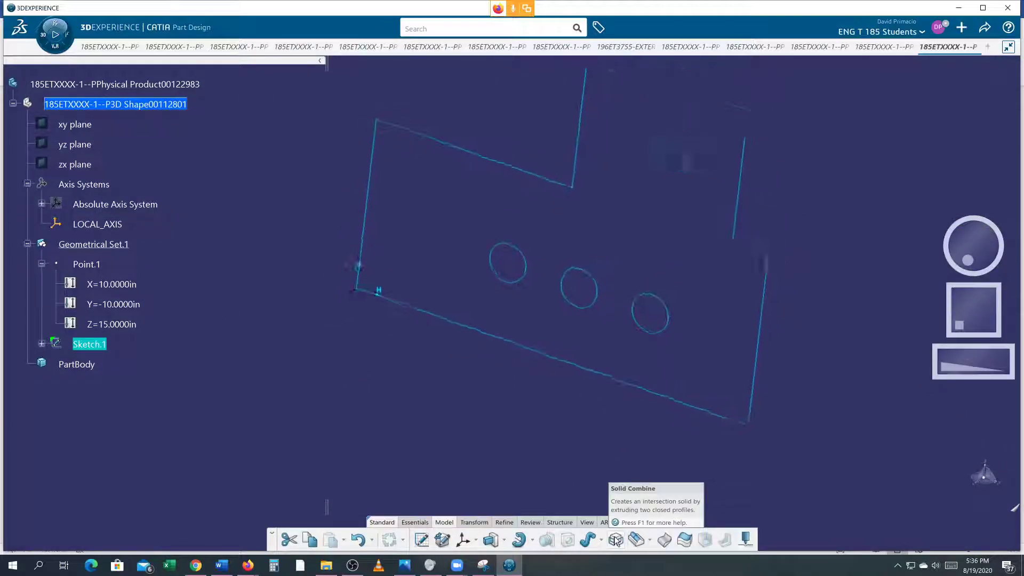
pyautogui.click(490, 540)
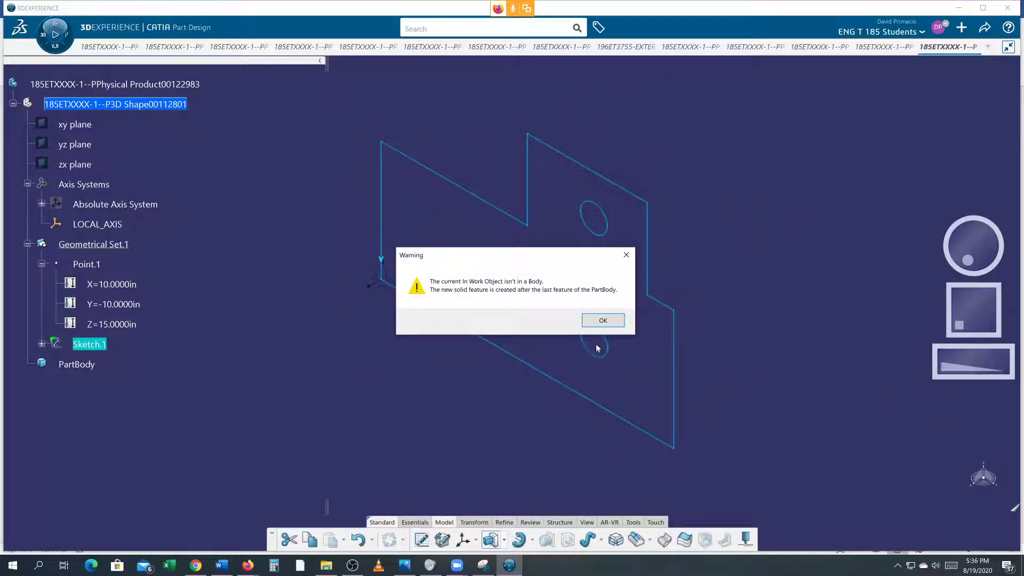
pyautogui.click(601, 320)
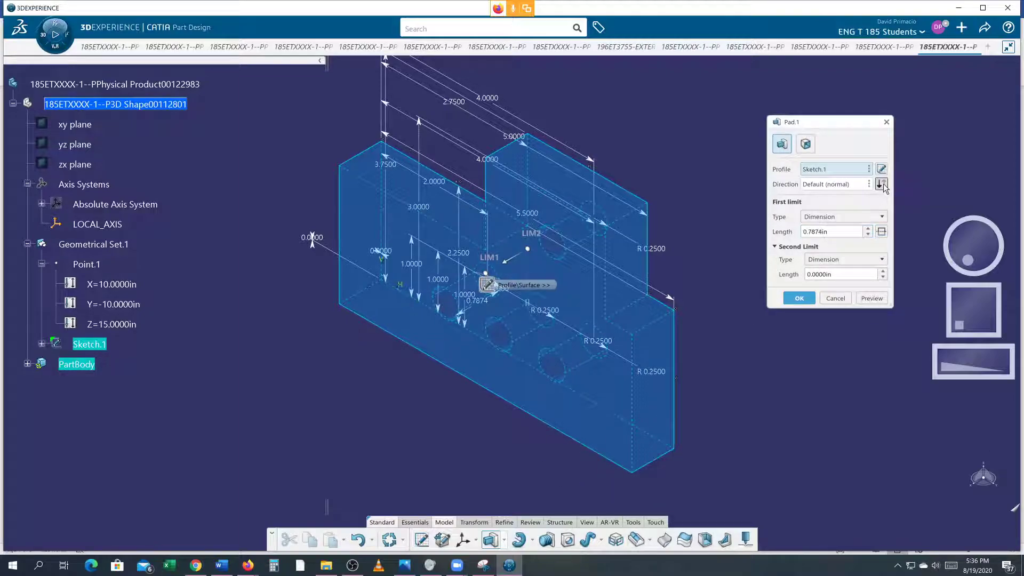
pyautogui.click(881, 183)
pyautogui.click(796, 298)
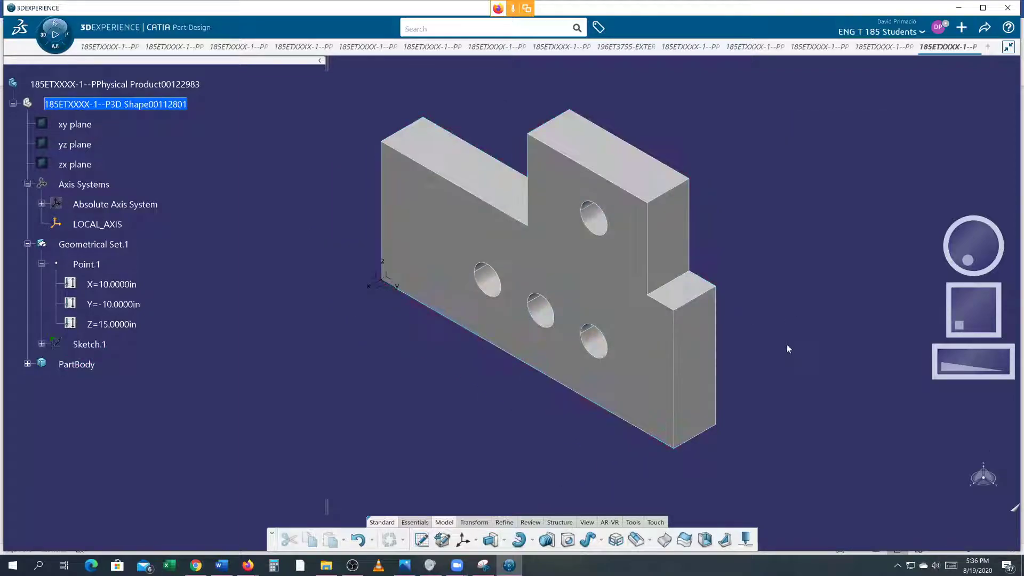
# - Move Sketch.1 into PartBody and expand PartBody to show Pad.1
pyautogui.moveTo(89, 345); pyautogui.dragTo(80, 365)
pyautogui.click(27, 344)
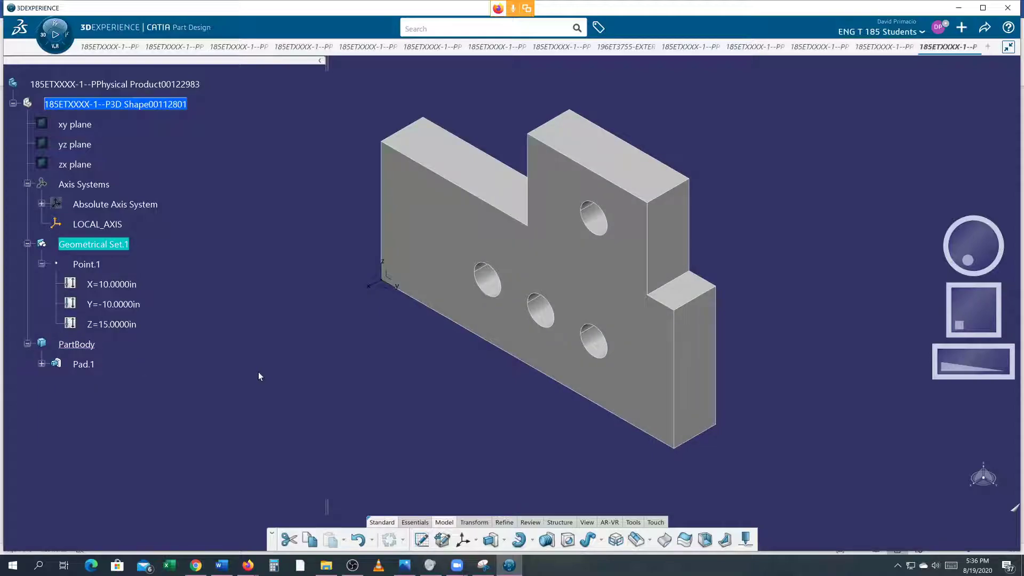
pyautogui.moveTo(355, 359); pyautogui.dragTo(321, 383, button='middle')
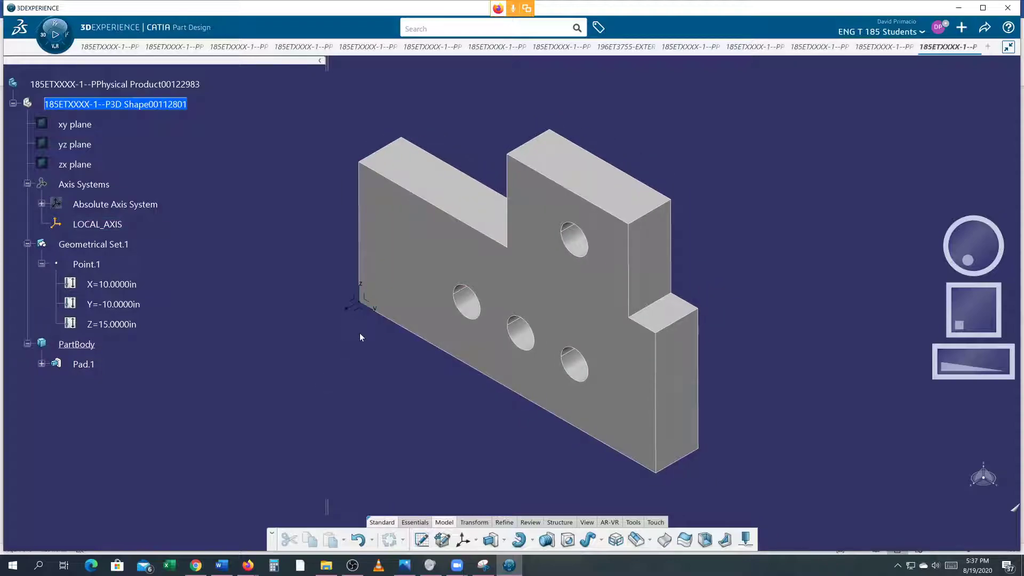
pyautogui.moveTo(379, 373); pyautogui.dragTo(387, 368, button='middle')
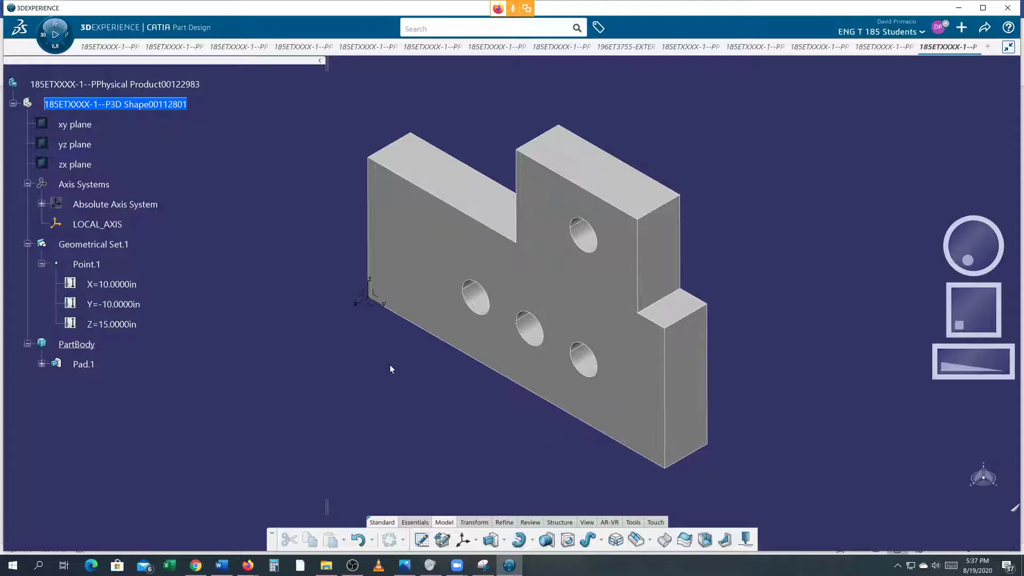
pyautogui.click(352, 565)
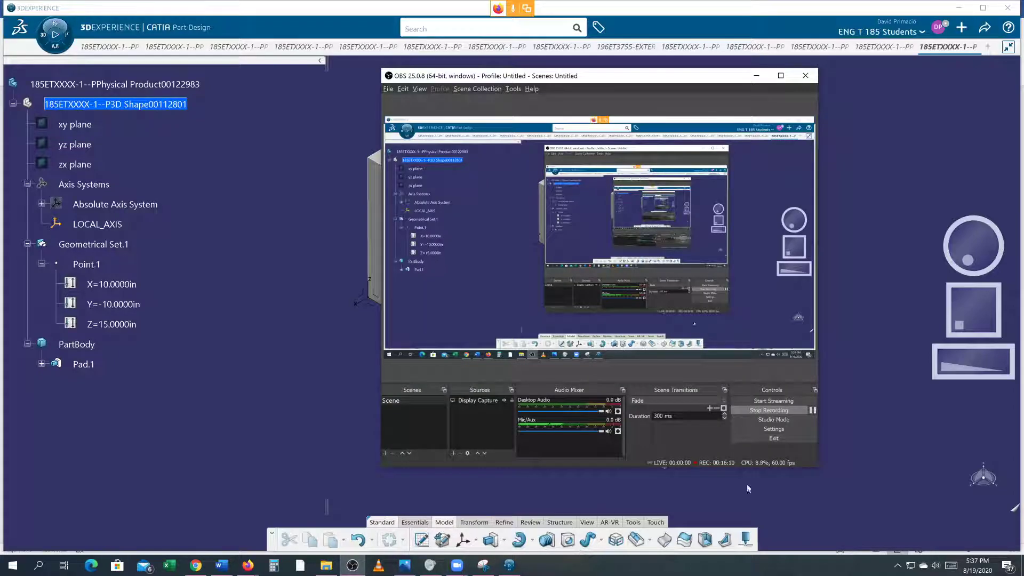